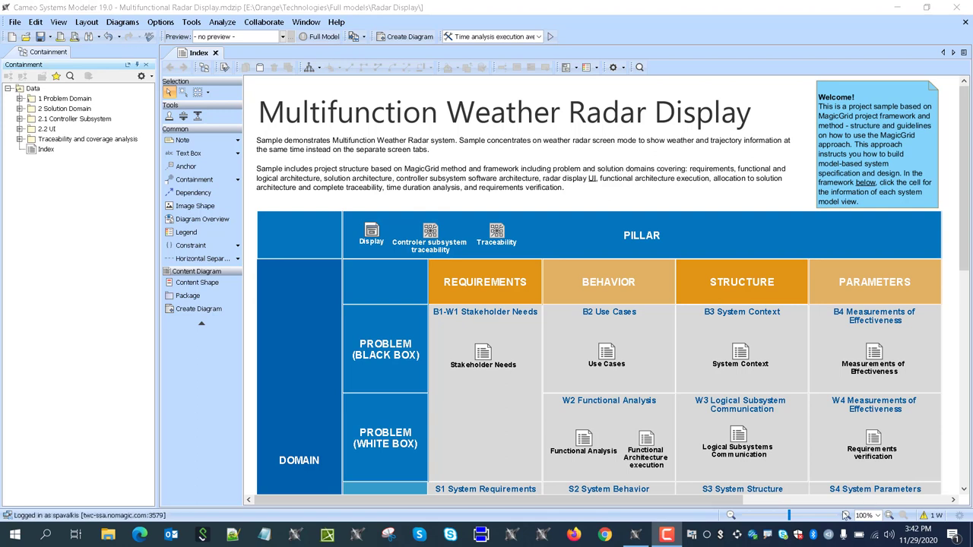
Open the Stakeholder Needs view from the index, examine its stakeholder needs requirements table, and return to the index.
scroll(467, 410, "down", 1)
scroll(464, 361, "down", 1)
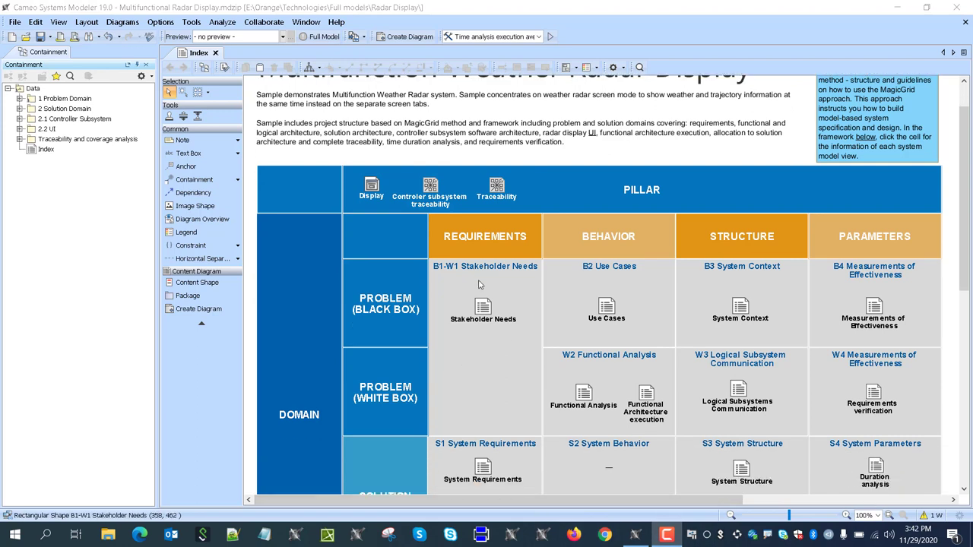
double_click(483, 312)
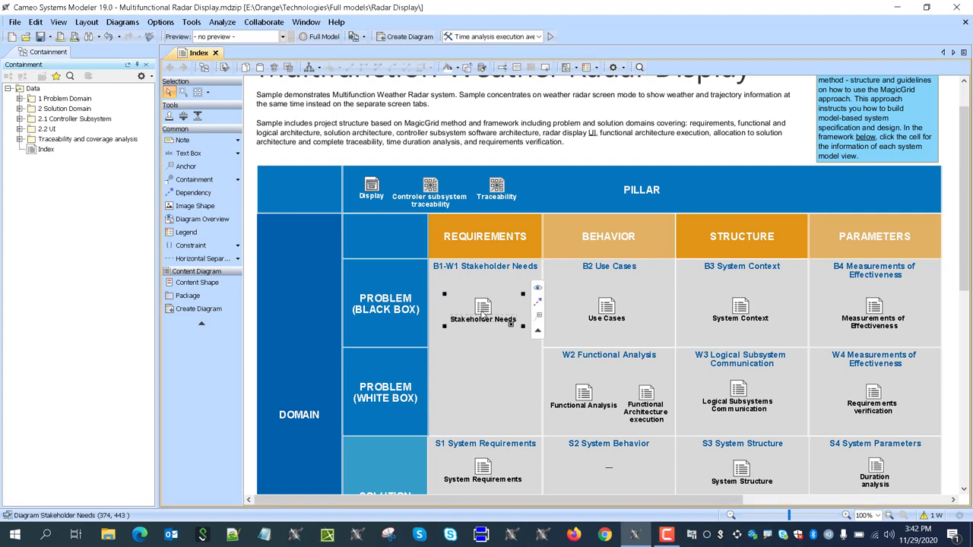
left_click(372, 207)
double_click(371, 206)
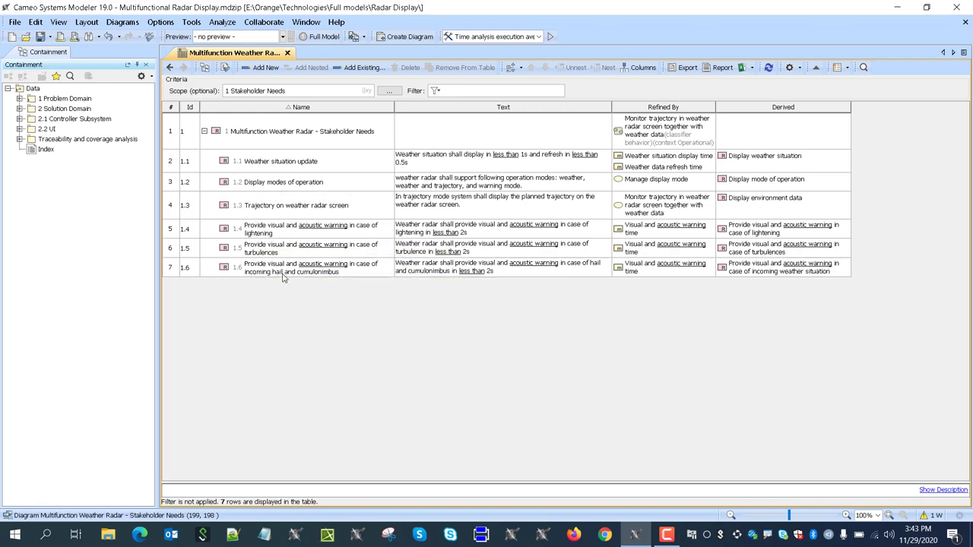
left_click(171, 67)
left_click(172, 68)
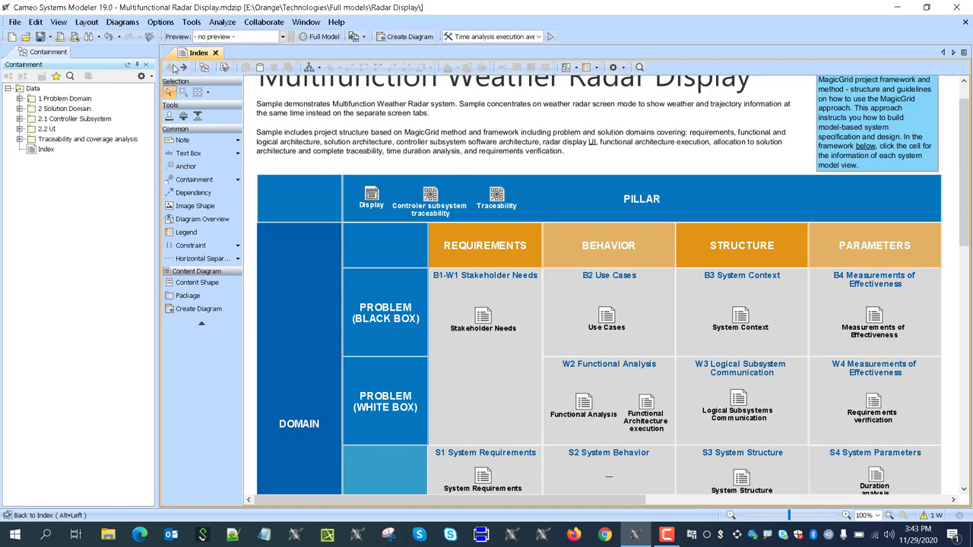
Open the Use Cases diagram and examine the trajectory monitoring scenario, including its Display data on screen activity, before returning to the diagram.
double_click(606, 318)
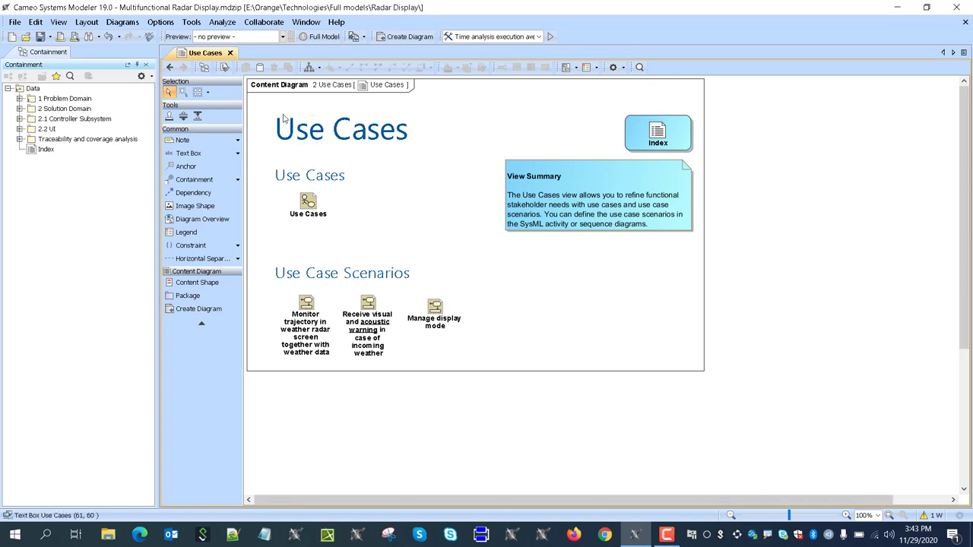
double_click(308, 202)
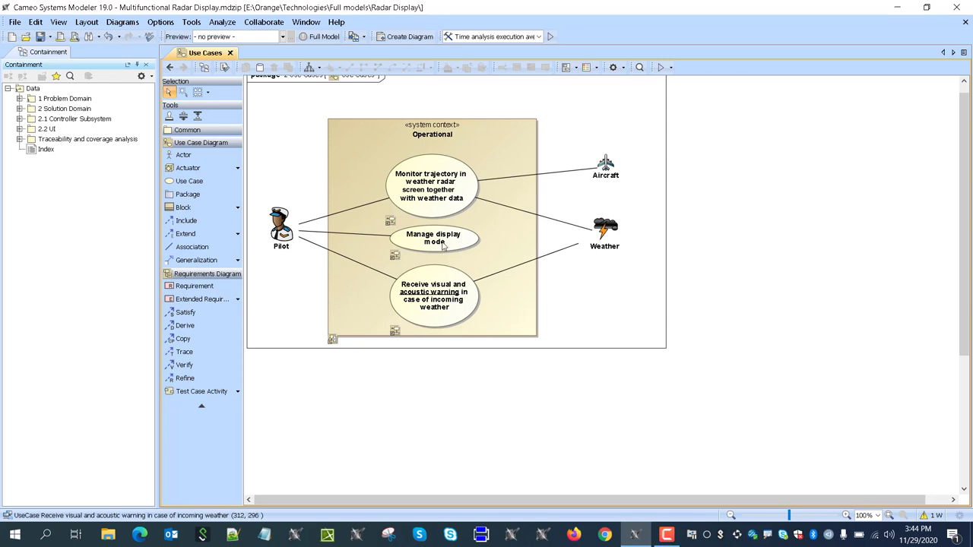
double_click(447, 199)
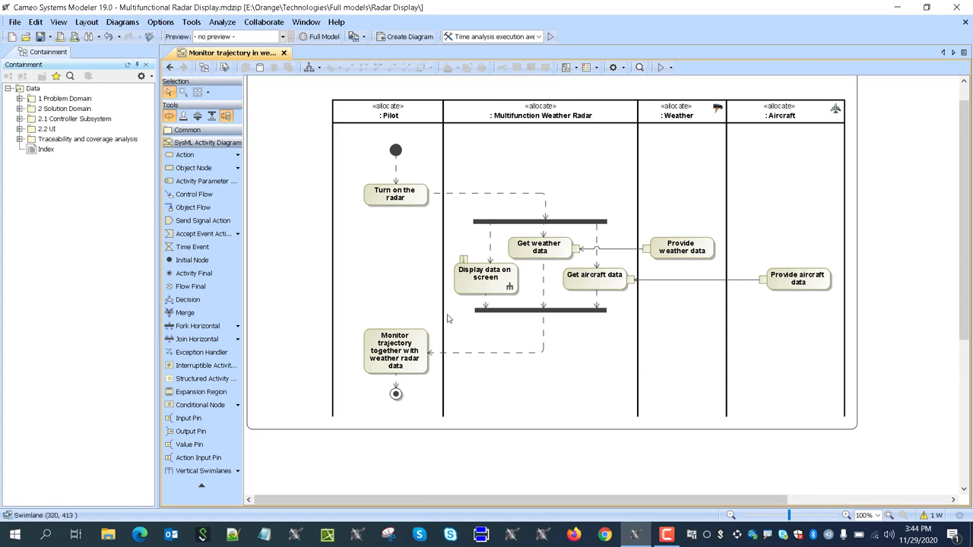
double_click(488, 297)
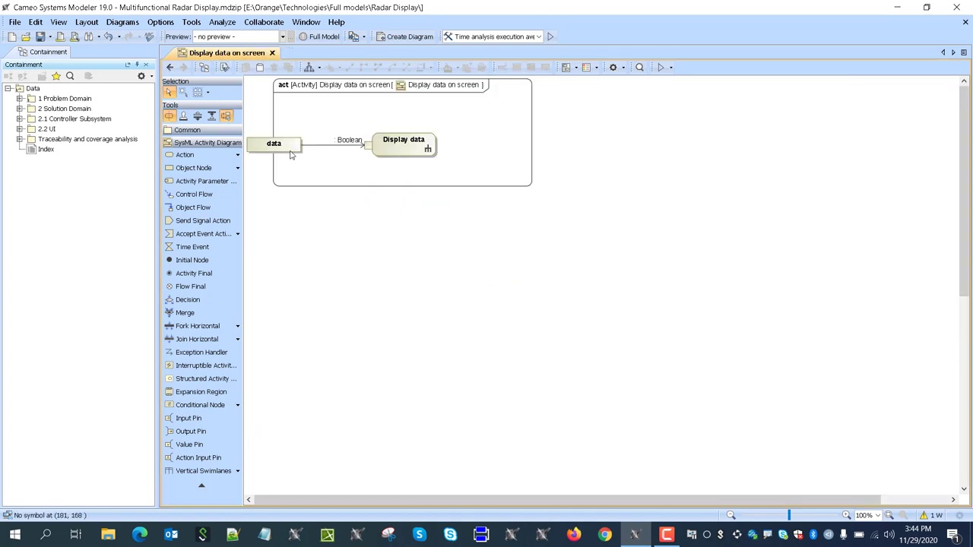
left_click(171, 68)
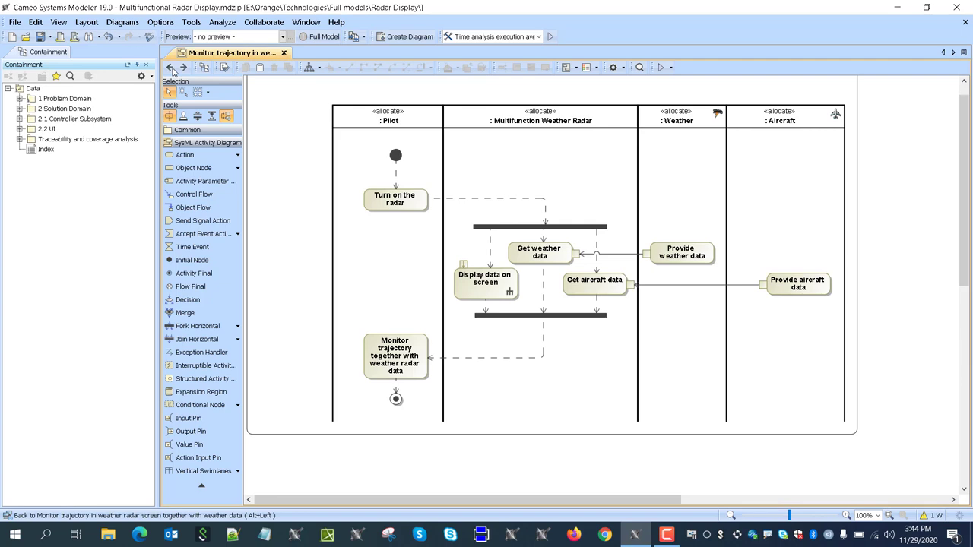
left_click(171, 69)
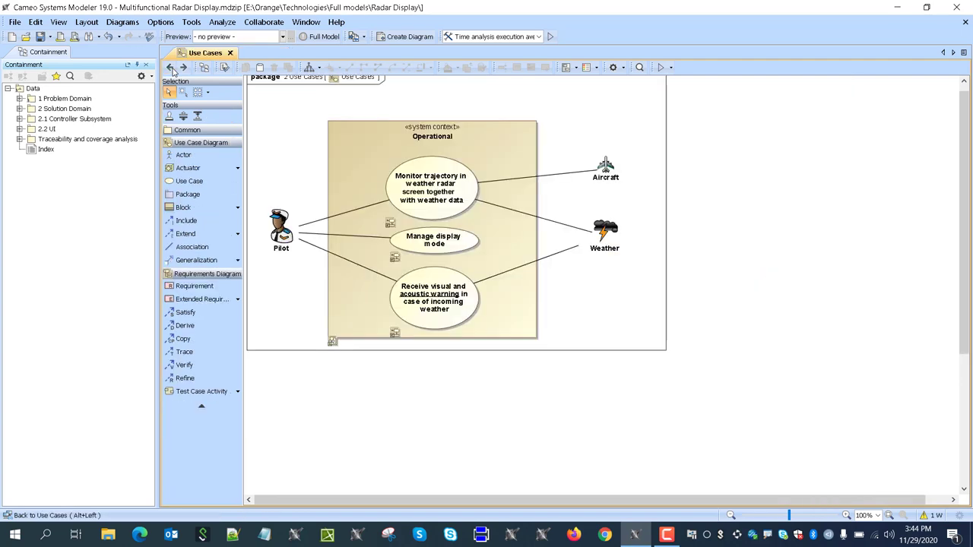
Examine the scenarios of the Manage display mode and visual and acoustic warning use cases, and return to the index.
double_click(427, 251)
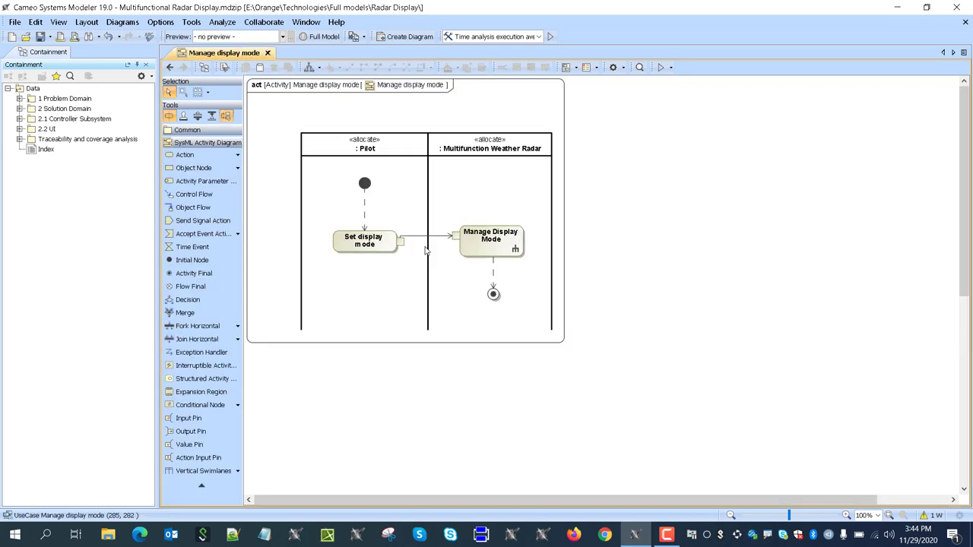
left_click(169, 67)
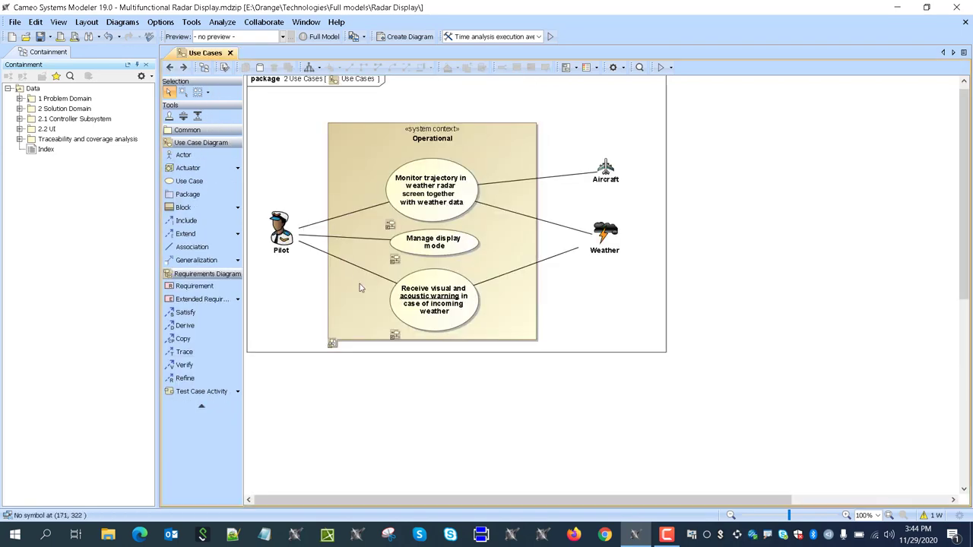
double_click(407, 311)
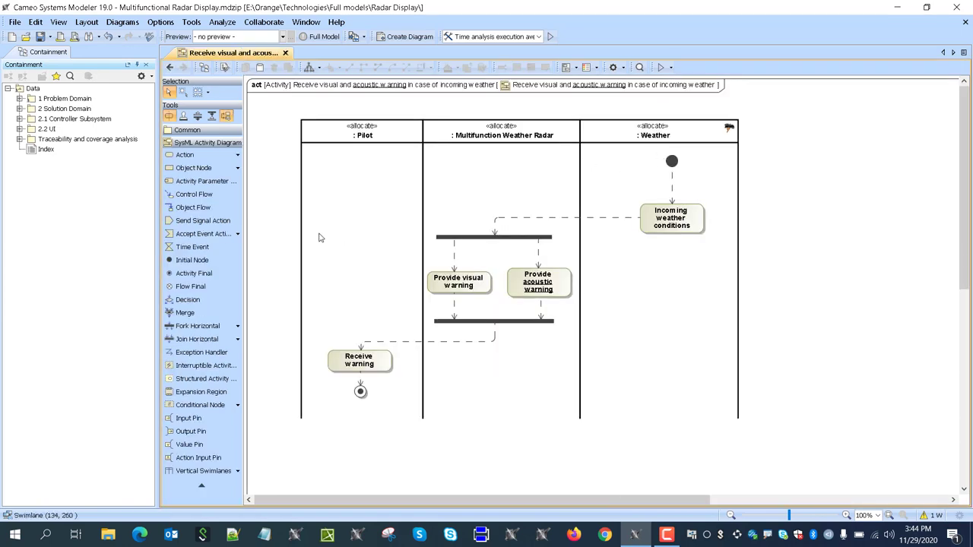
left_click(170, 67)
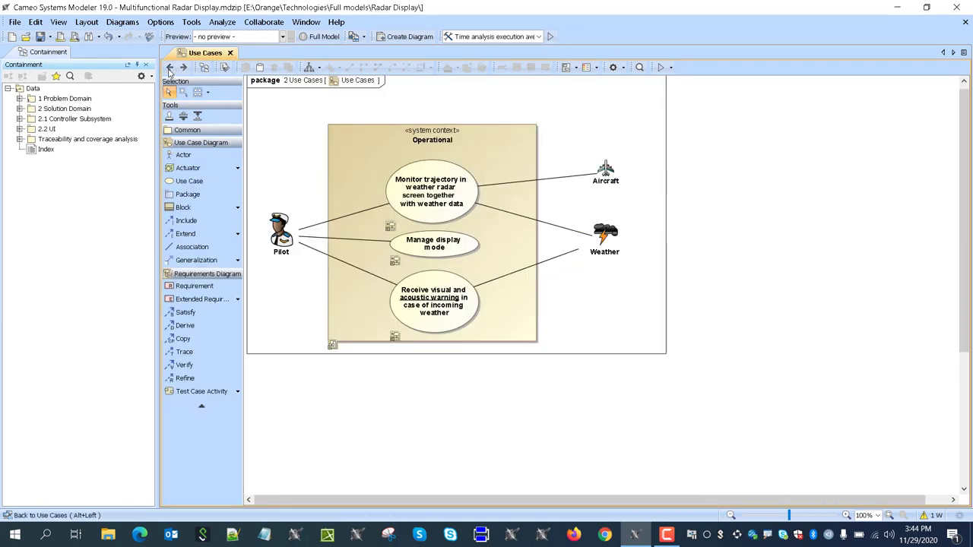
left_click(169, 67)
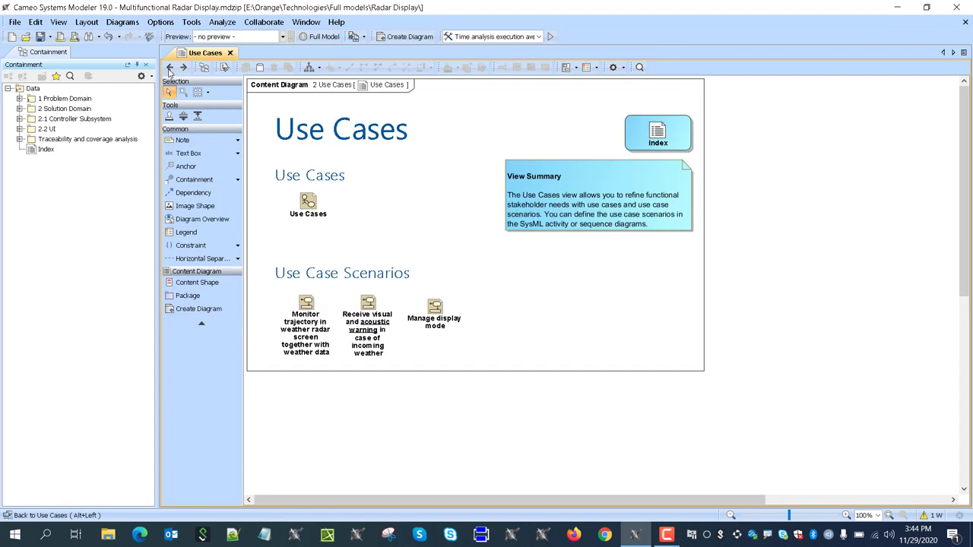
left_click(185, 68)
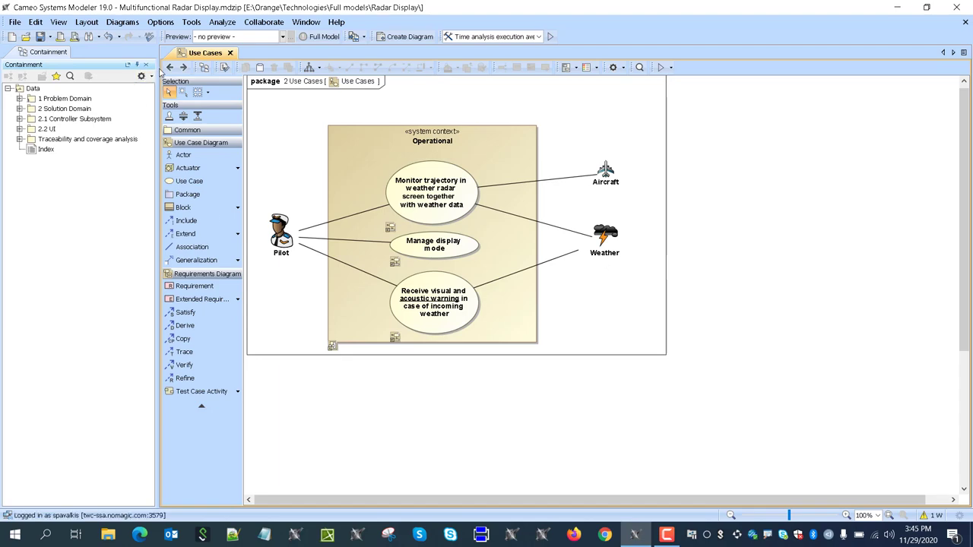
left_click(169, 67)
left_click(170, 68)
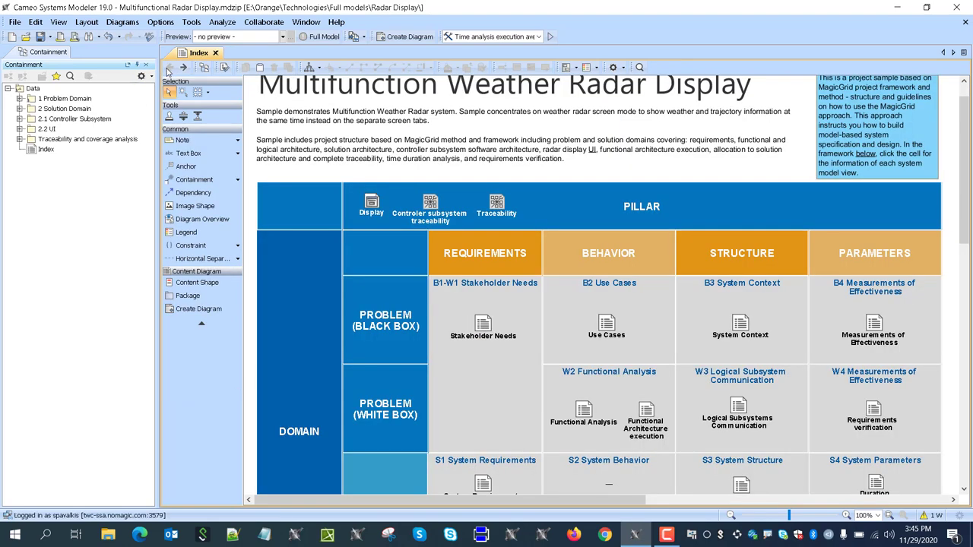
Open the black-box System Context view, examine its Operational internal block diagram, and return to the index.
left_click(742, 323)
double_click(741, 323)
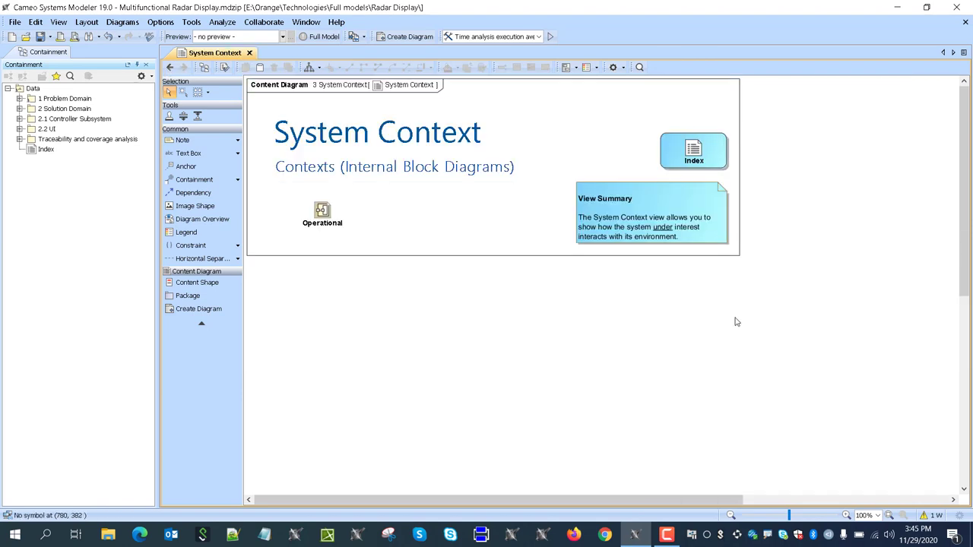
left_click(323, 211)
double_click(322, 211)
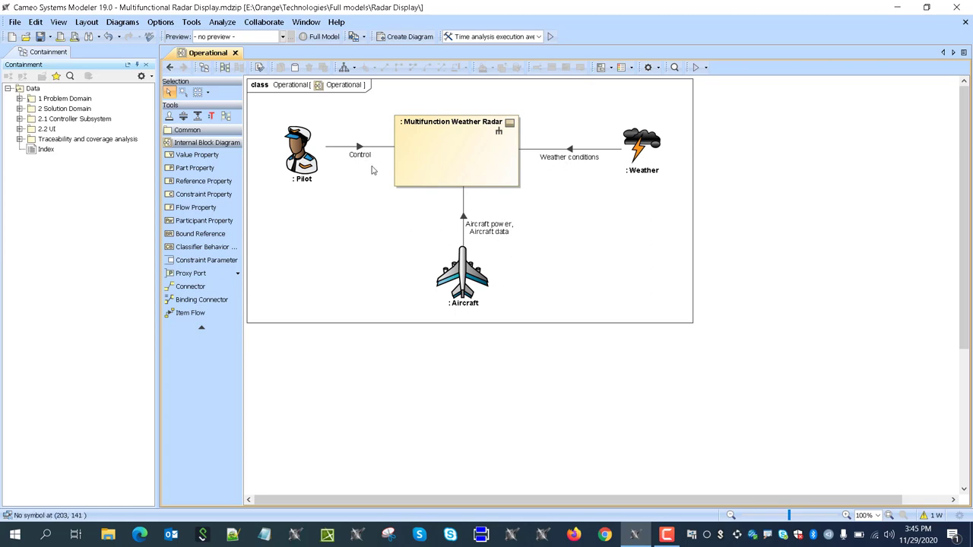
left_click(170, 67)
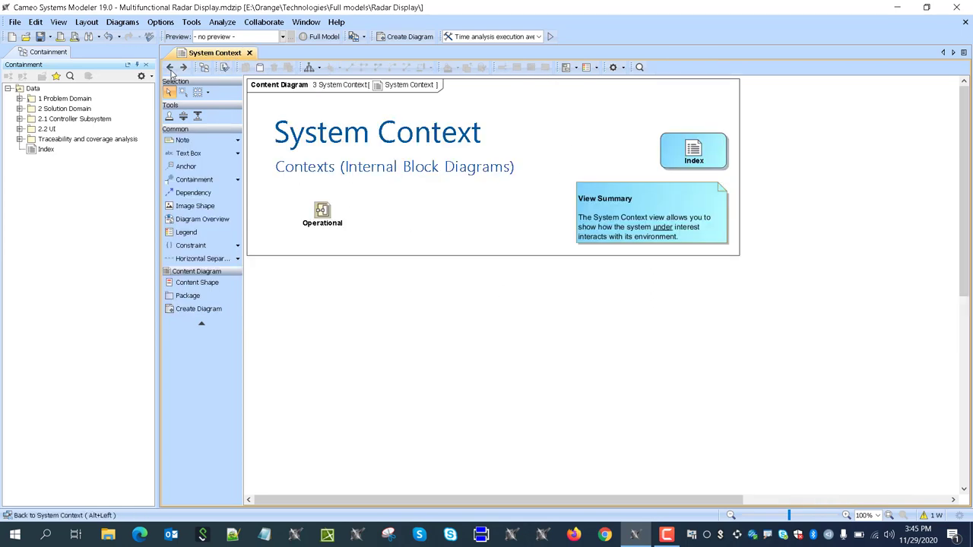
left_click(169, 67)
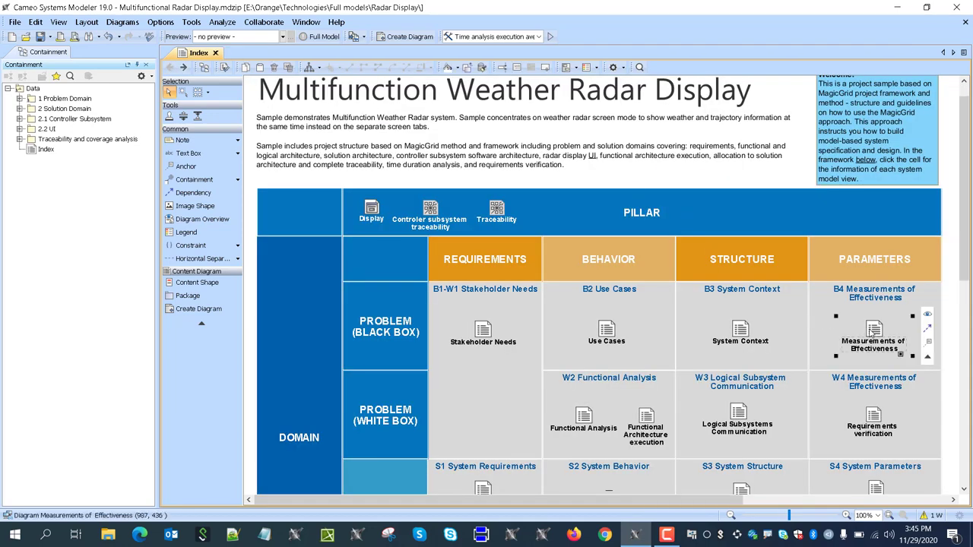
Review the «moe» value properties in the black-box Measurements of Effectiveness view and return to the index.
left_click(871, 335)
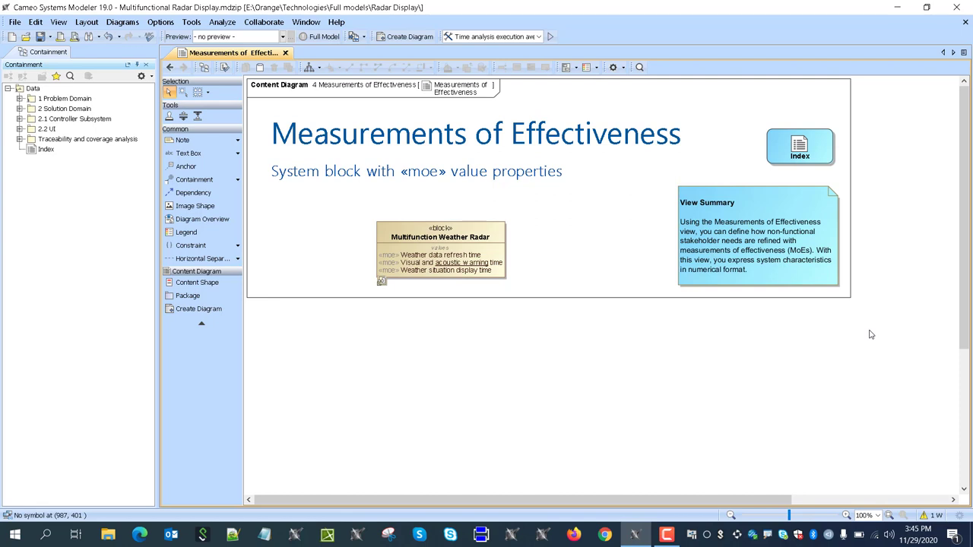
left_click(170, 68)
Open the white-box Functional Analysis view, check its Functional Breakdown map and 2 Functional Analysis allocation matrix, and return to the index.
scroll(644, 317, "down", 2)
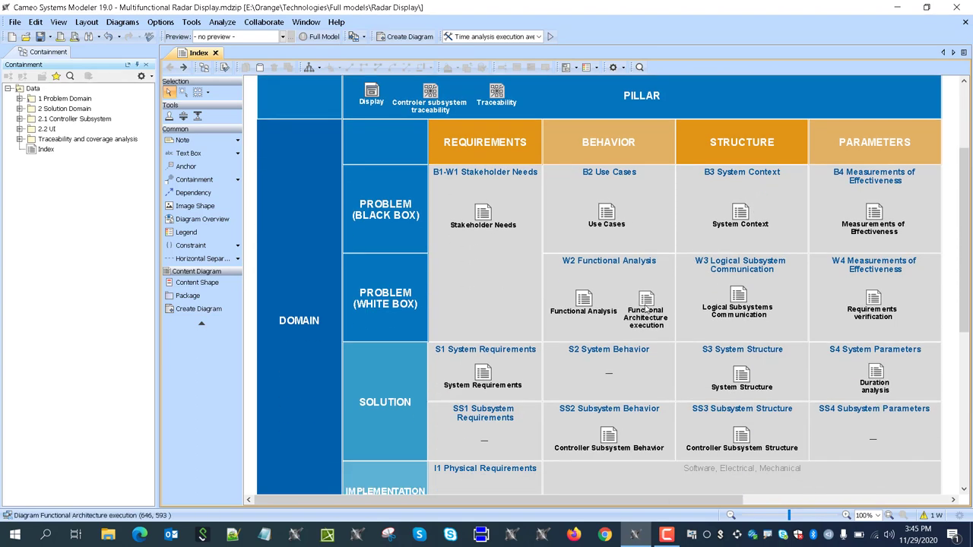
double_click(583, 300)
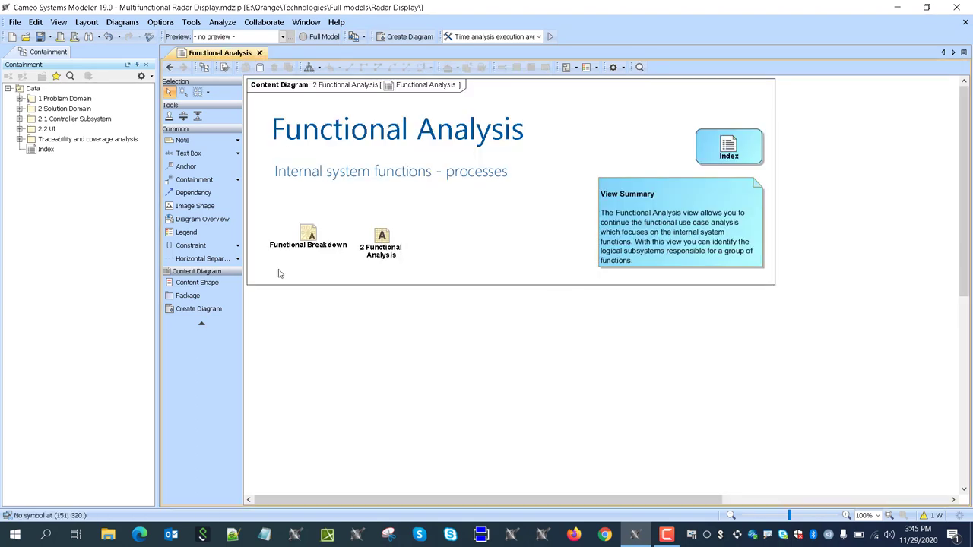
double_click(316, 240)
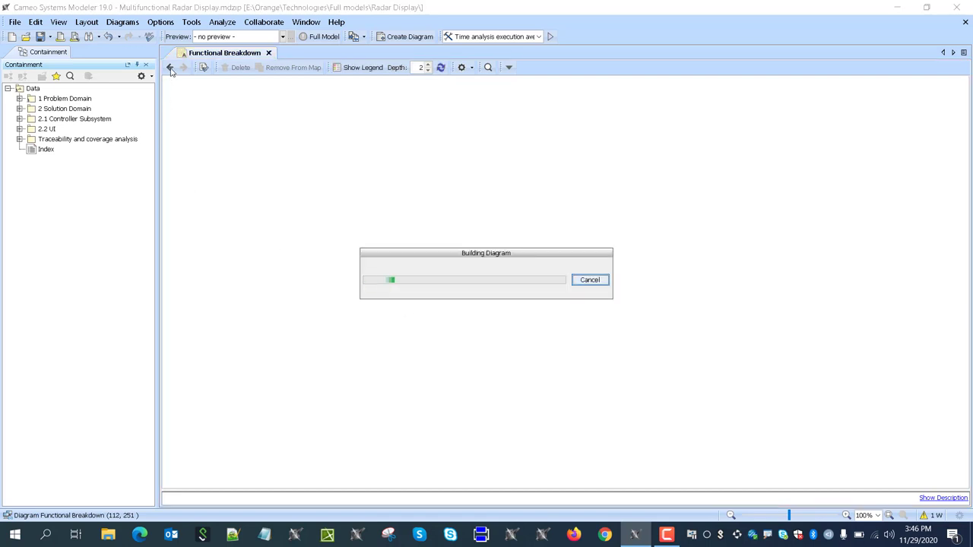
left_click(171, 67)
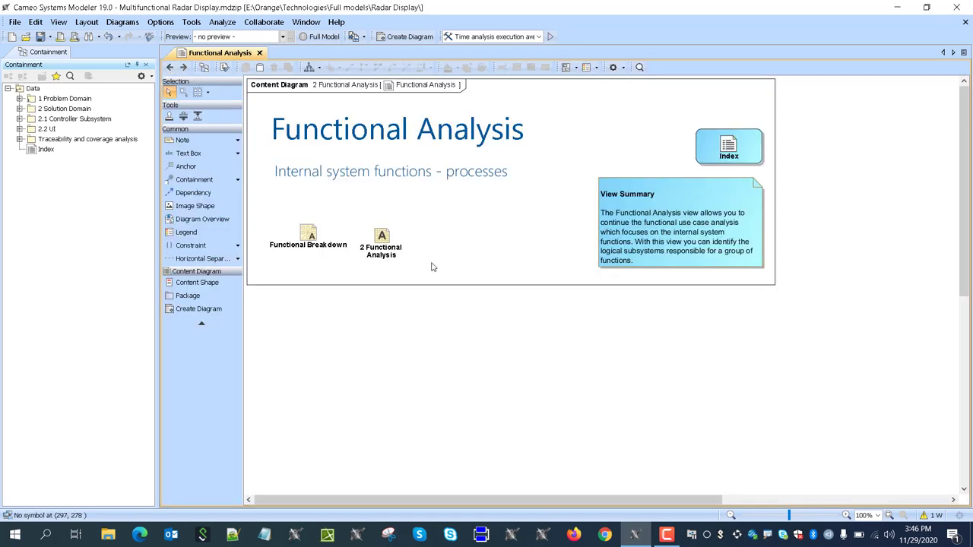
double_click(382, 241)
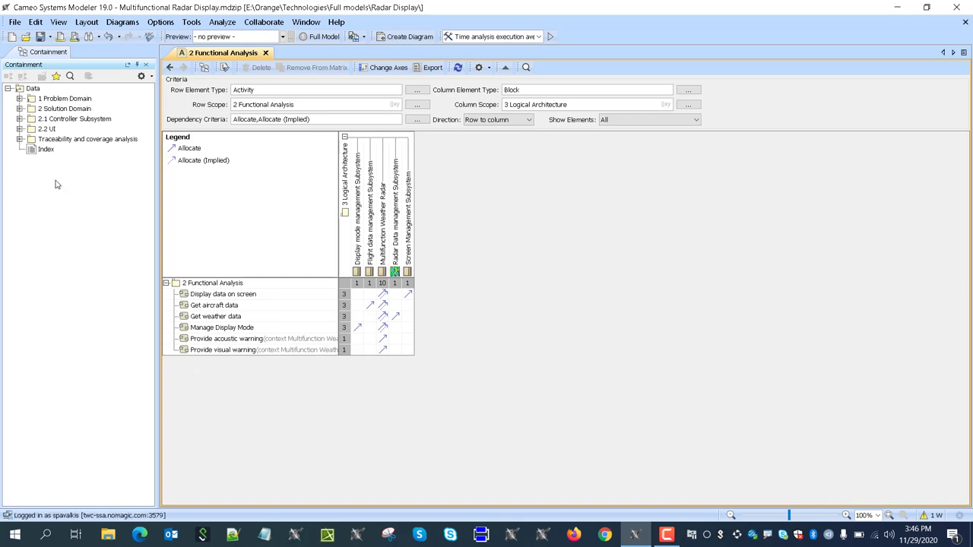
left_click(171, 68)
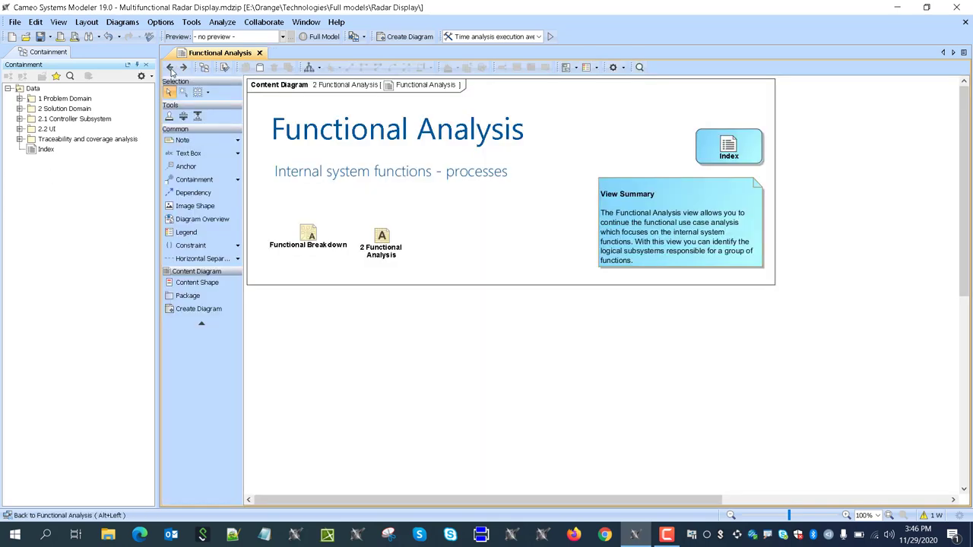
left_click(171, 68)
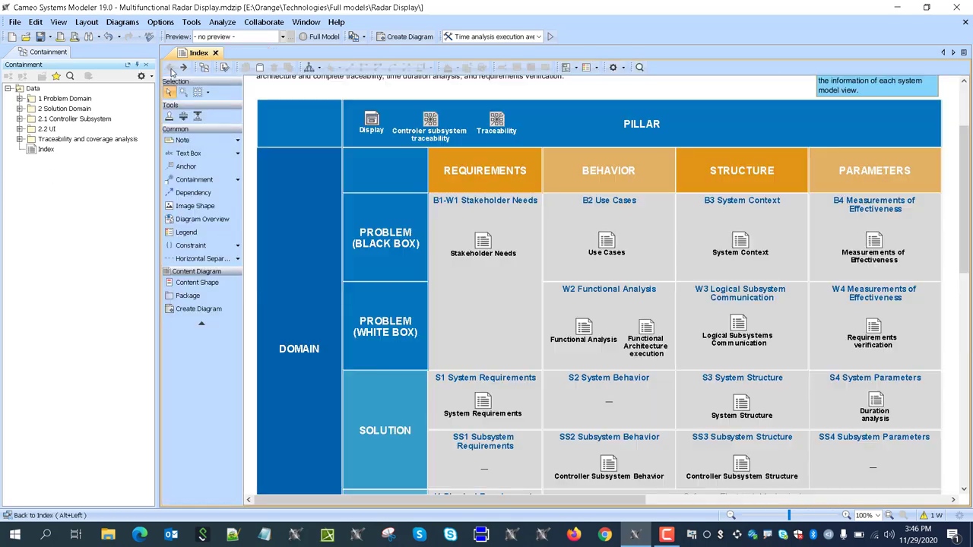
From the Logical Subsystems Communication view, examine the Display data to the crew block definition diagram across all its subsystems, and return to the view.
double_click(737, 328)
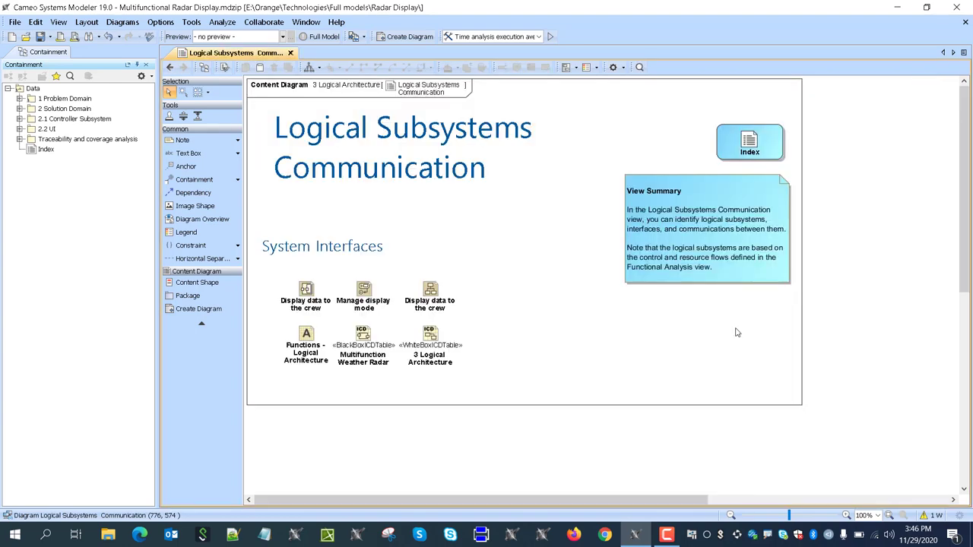
left_click(432, 298)
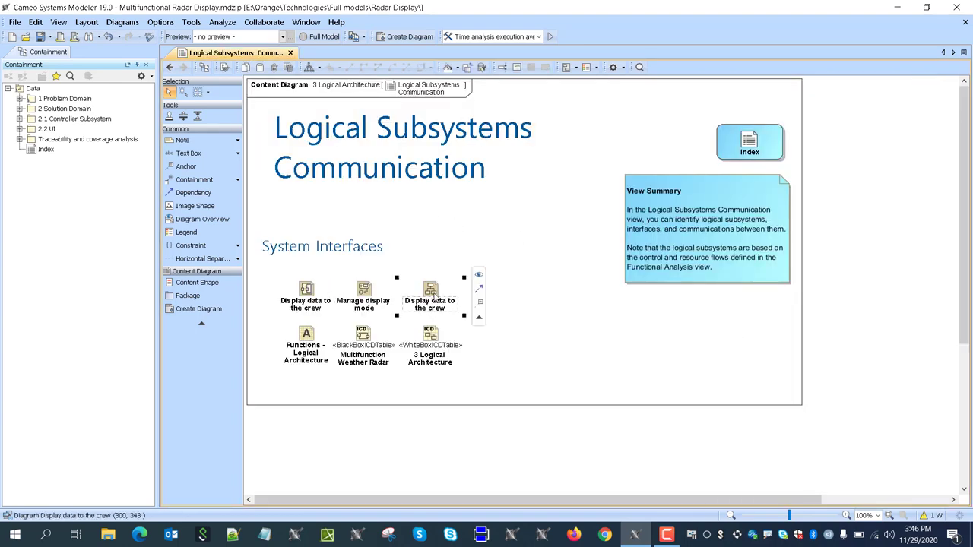
double_click(433, 295)
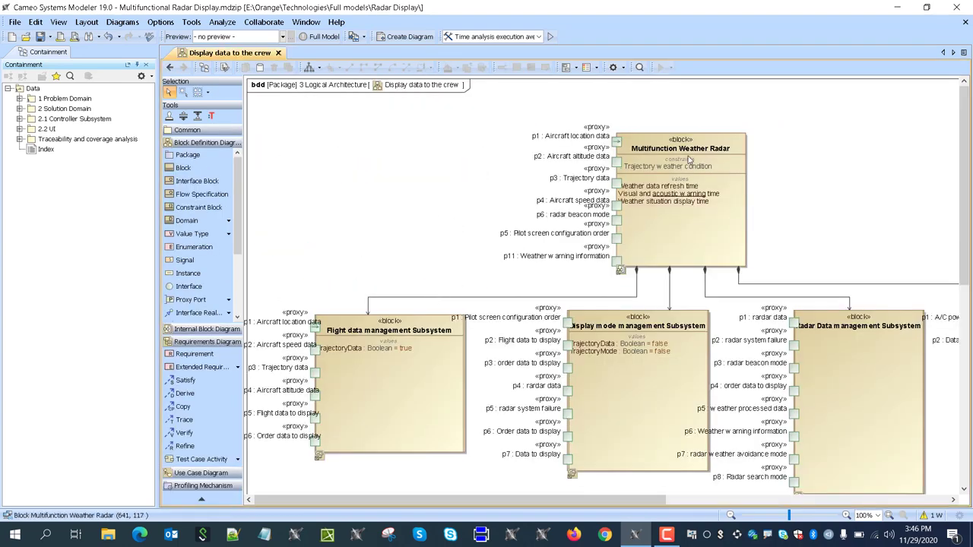
scroll(557, 222, "down", 2)
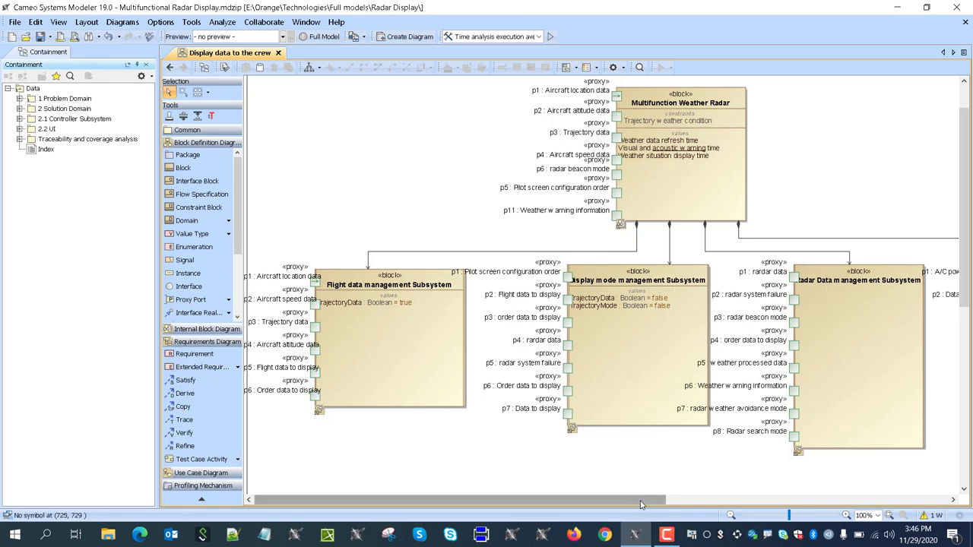
left_click_drag(644, 501, 770, 499)
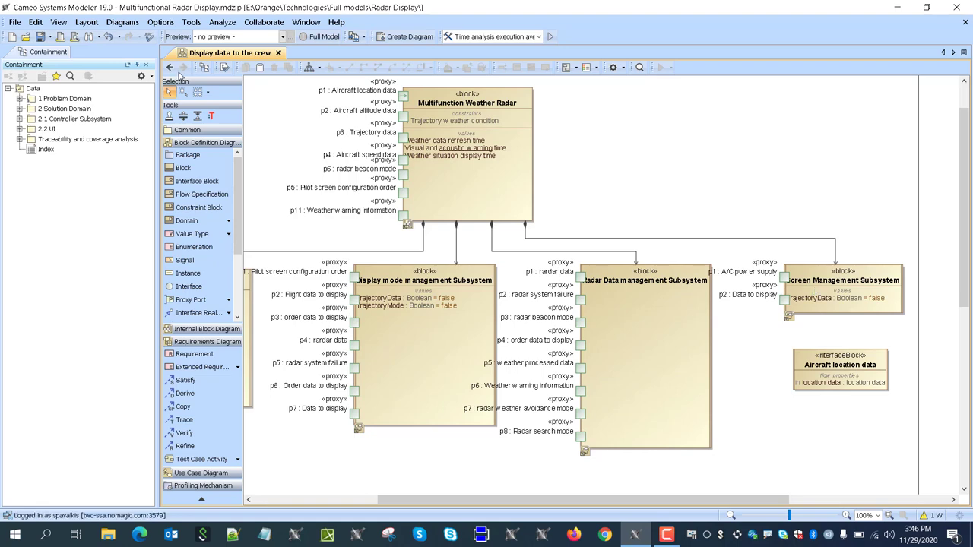
left_click(170, 67)
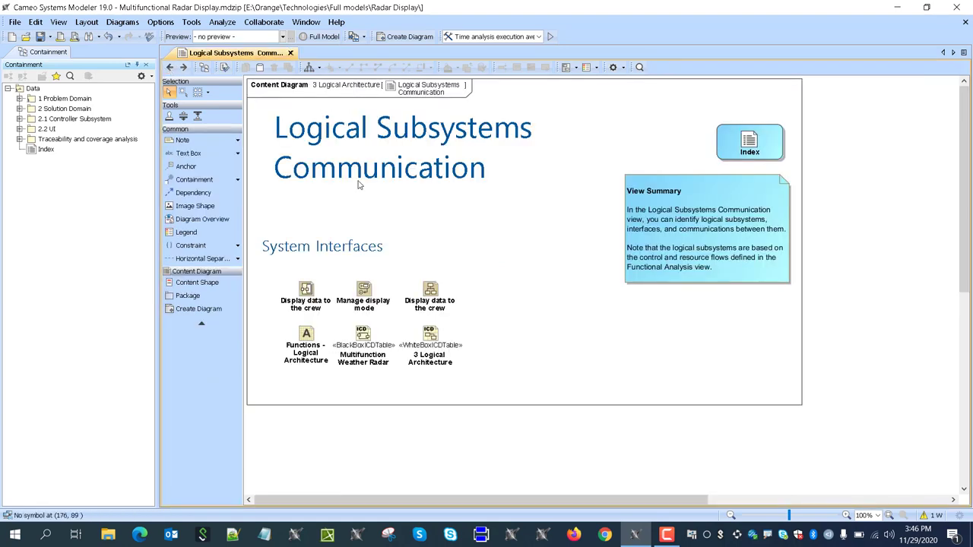
Examine the Display data to the crew internal block diagram with its subsystem connections and return to the Logical Subsystems Communication view.
left_click(313, 294)
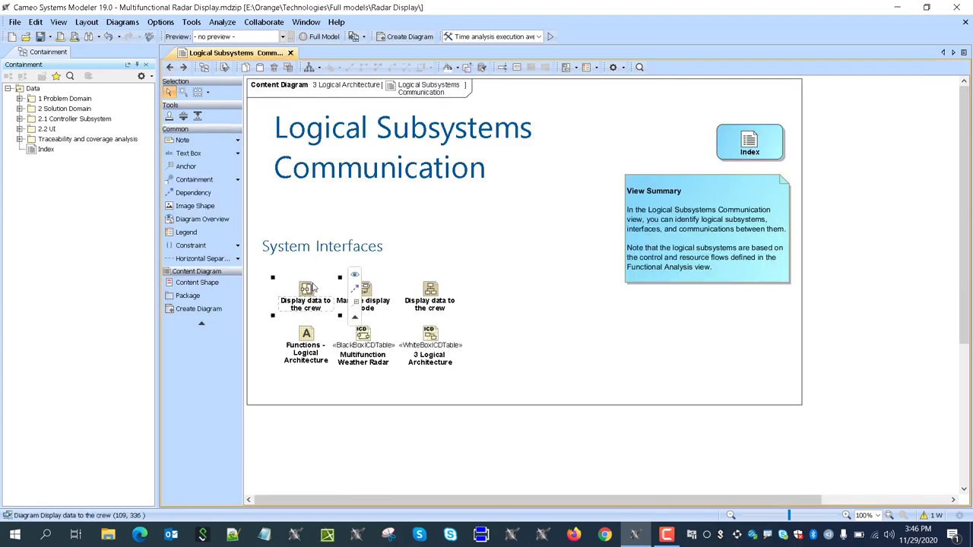
double_click(312, 289)
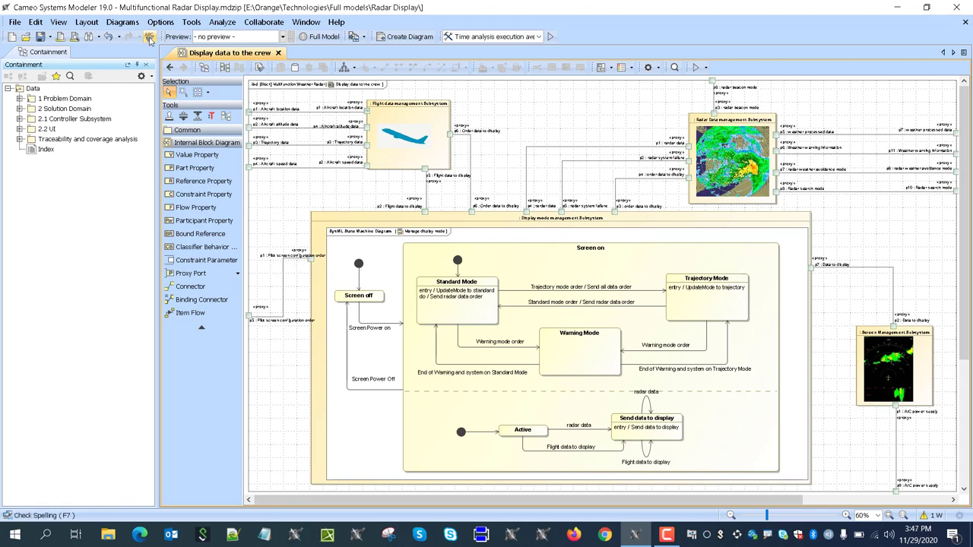
left_click(171, 69)
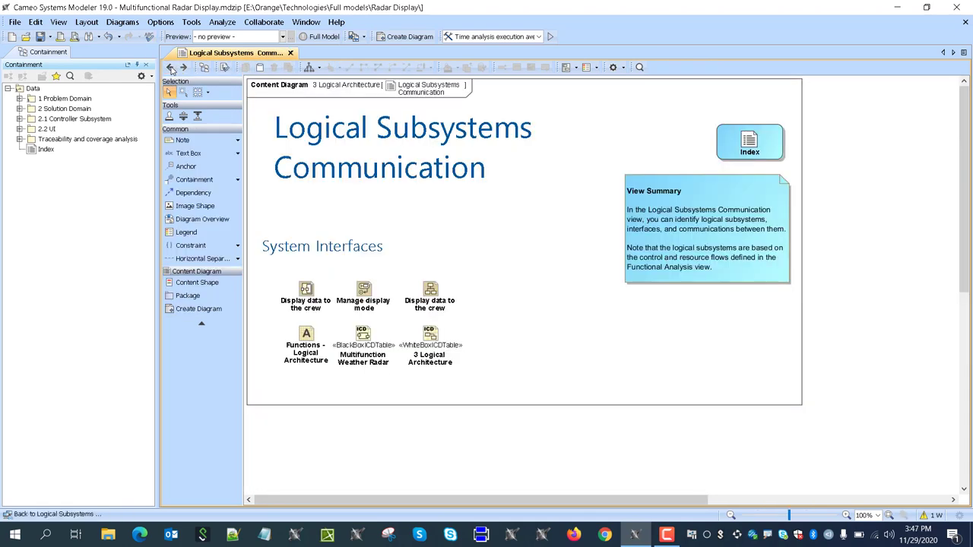
Check the Functions - Logical Architecture allocation matrix and return to the Logical Subsystems Communication view.
scroll(441, 296, "down", 1)
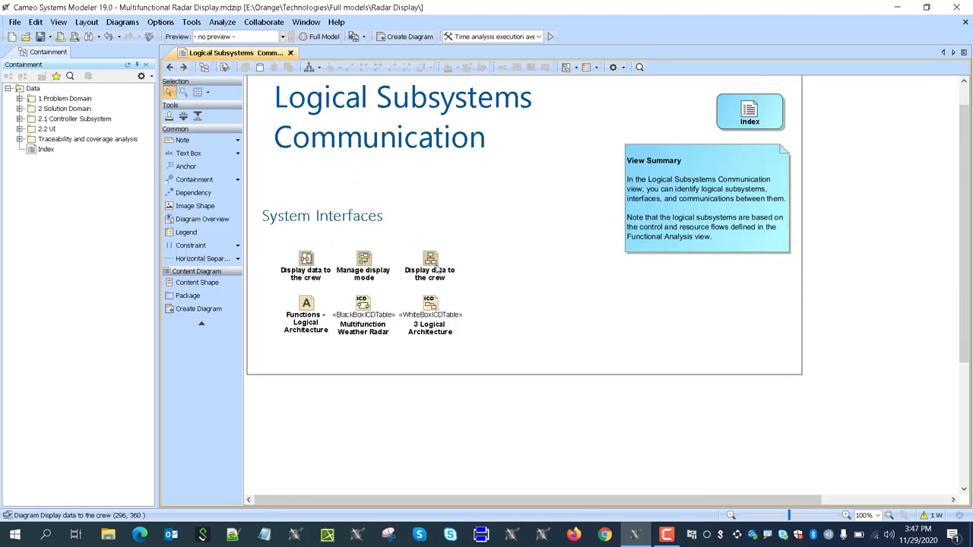
double_click(309, 307)
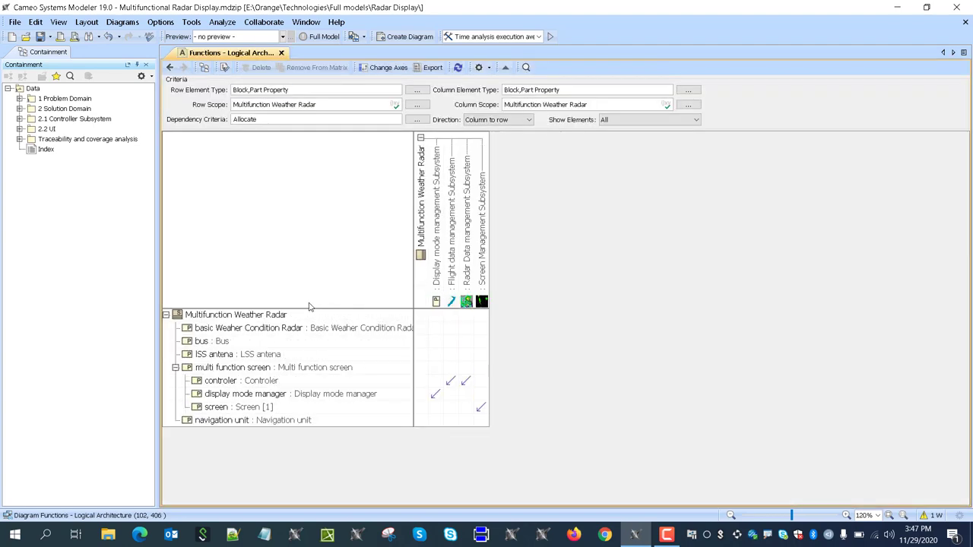
left_click(171, 68)
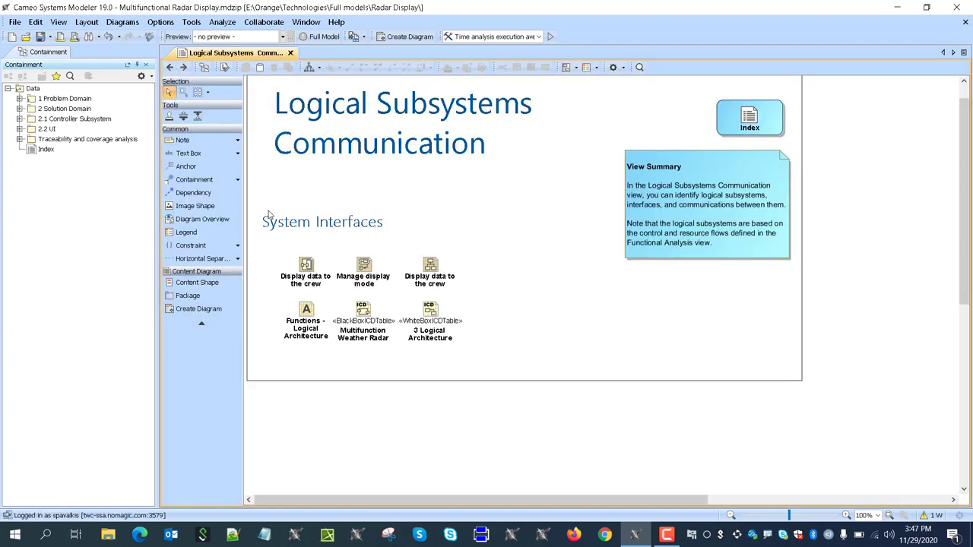
Review the Multifunction Weather Radar black-box ICD table and the 3 Logical Architecture white-box ICD table, and return to the index.
double_click(364, 318)
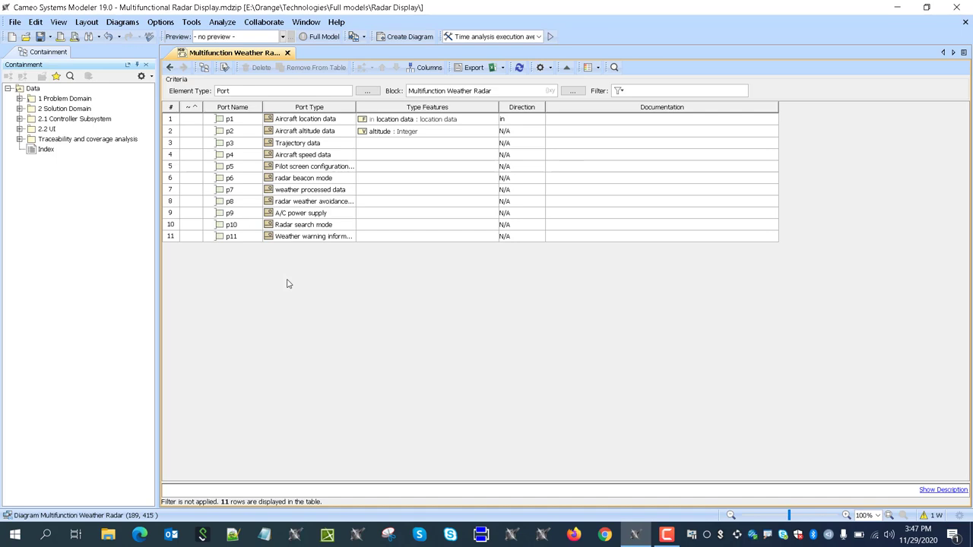
left_click(170, 68)
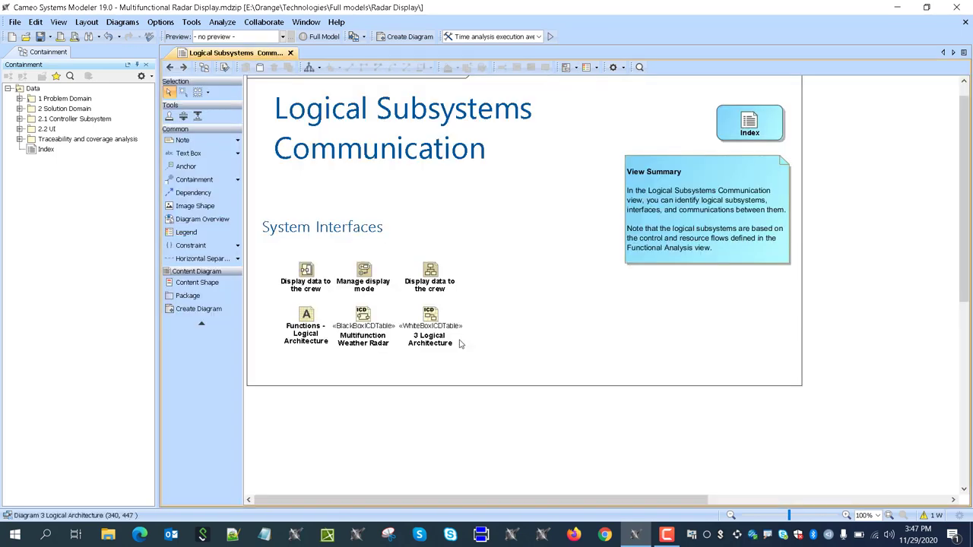
left_click(434, 319)
double_click(433, 319)
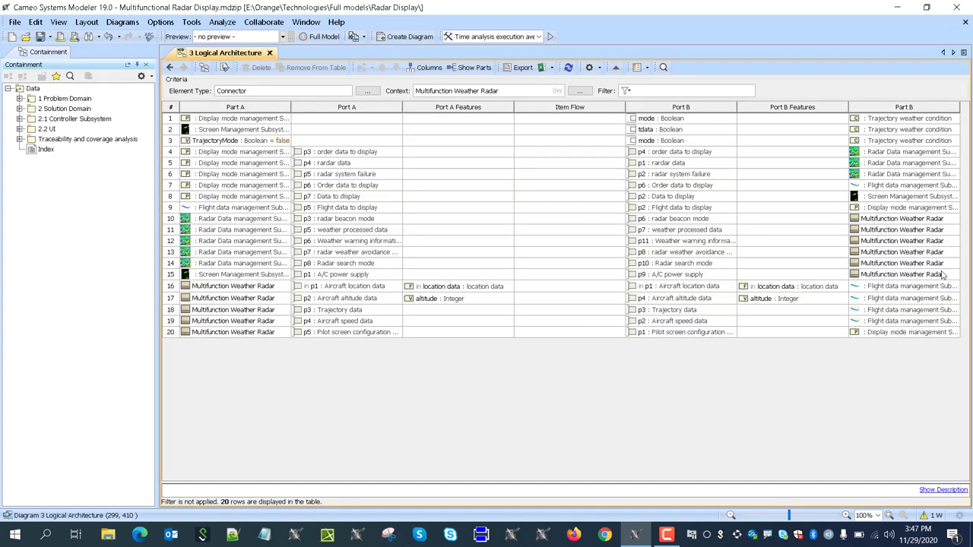
left_click(171, 67)
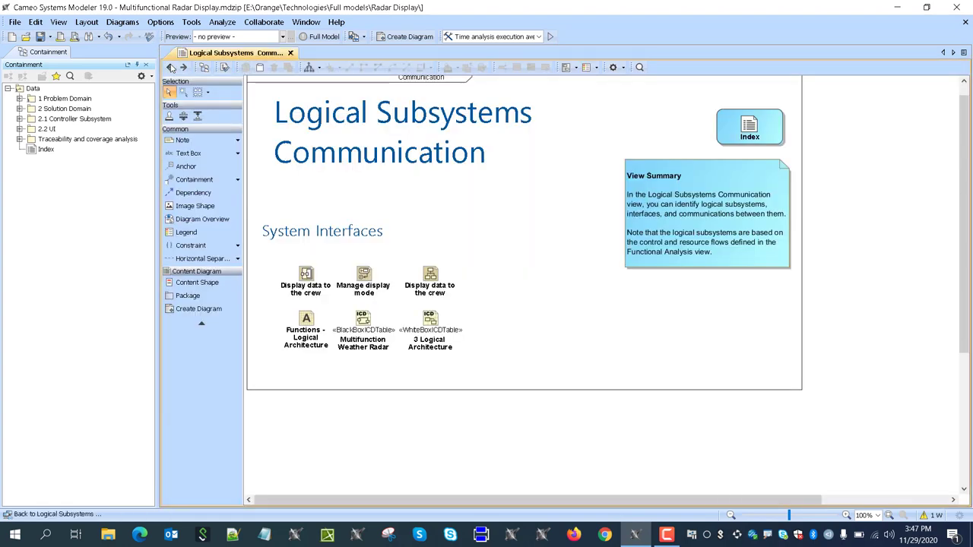
left_click(171, 67)
Open the white-box Functional Architecture execution view and look over its simulation configuration and embedded internal block diagram.
scroll(679, 385, "down", 3)
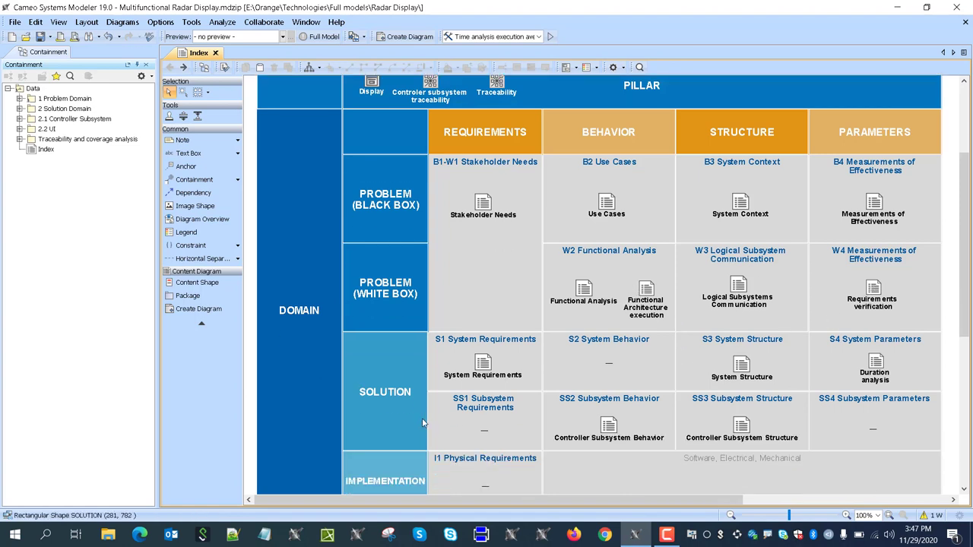
left_click(646, 295)
double_click(647, 295)
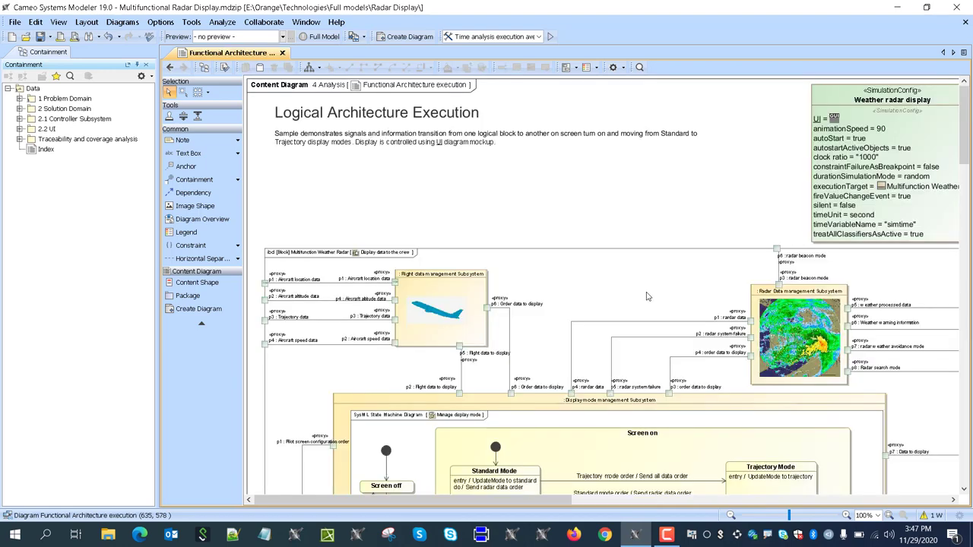
scroll(509, 432, "down", 3)
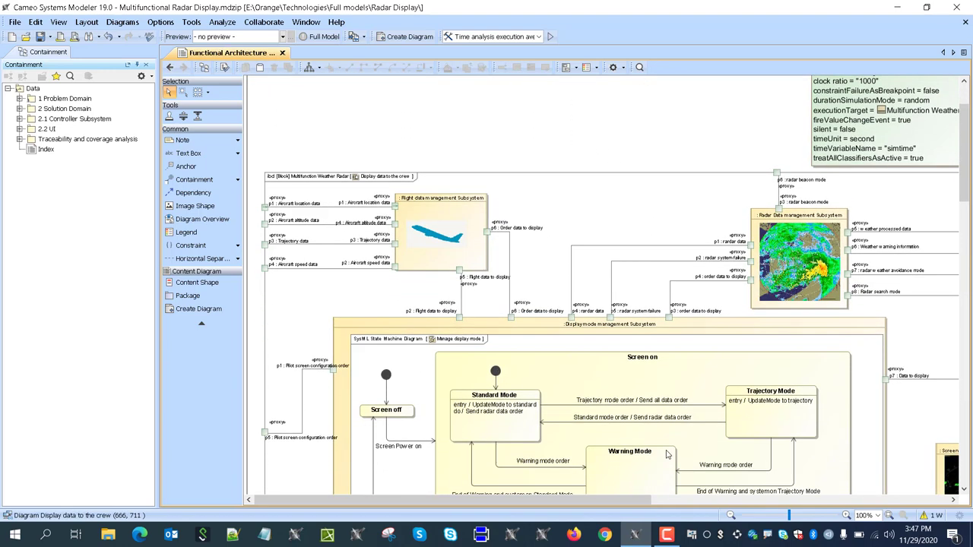
scroll(651, 392, "up", 5)
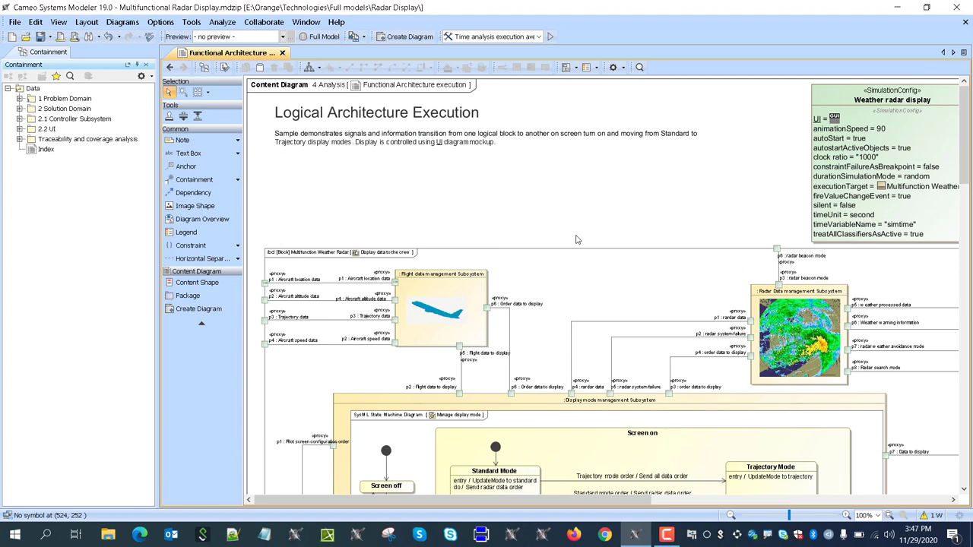
Run the Weather radar display simulation configuration and shrink the Simulation pane to give the diagram more room.
left_click(483, 38)
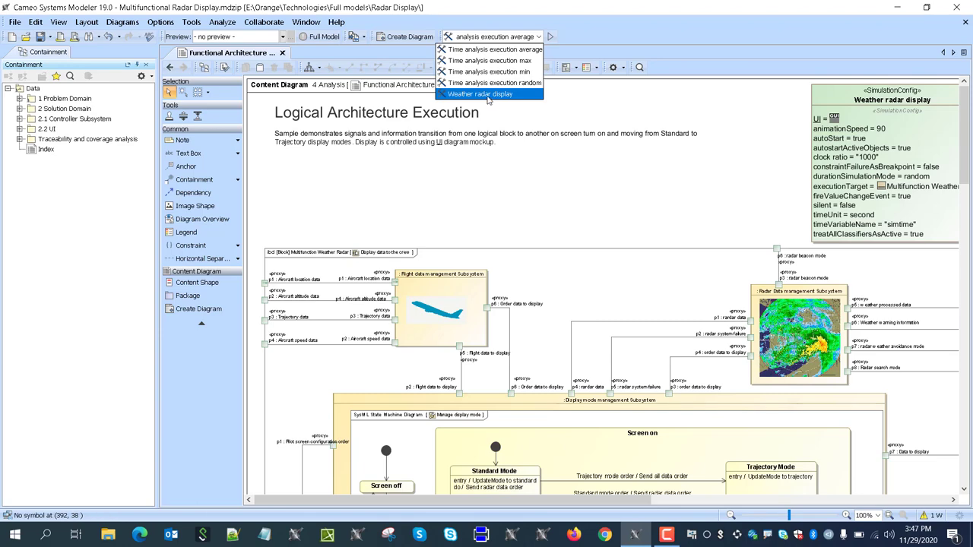
left_click(489, 95)
left_click(551, 38)
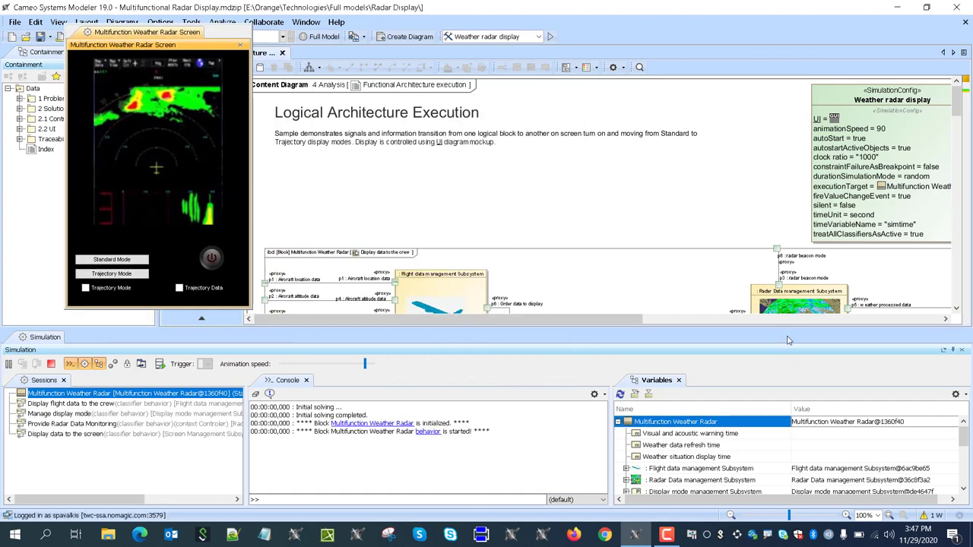
left_click_drag(790, 371, 790, 385)
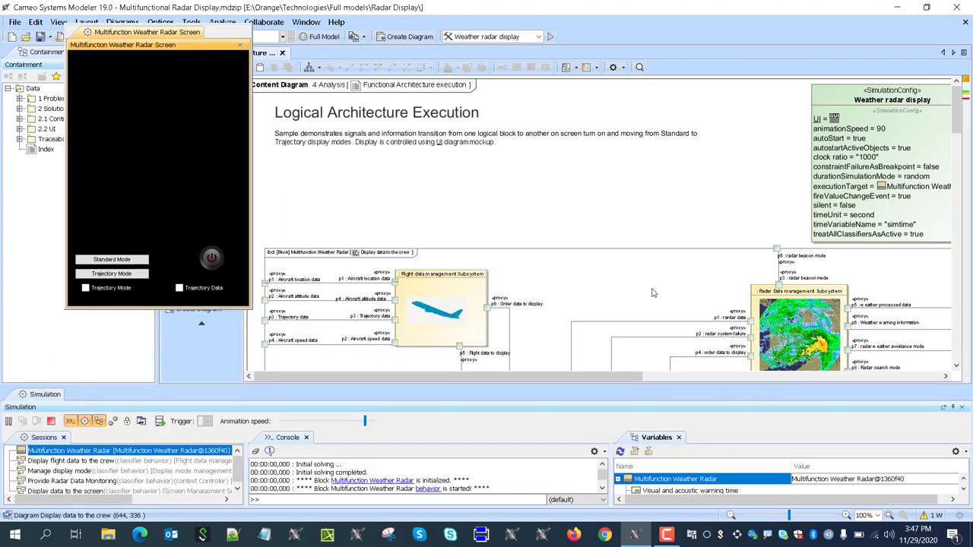
scroll(652, 294, "down", 3)
scroll(652, 293, "up", 3)
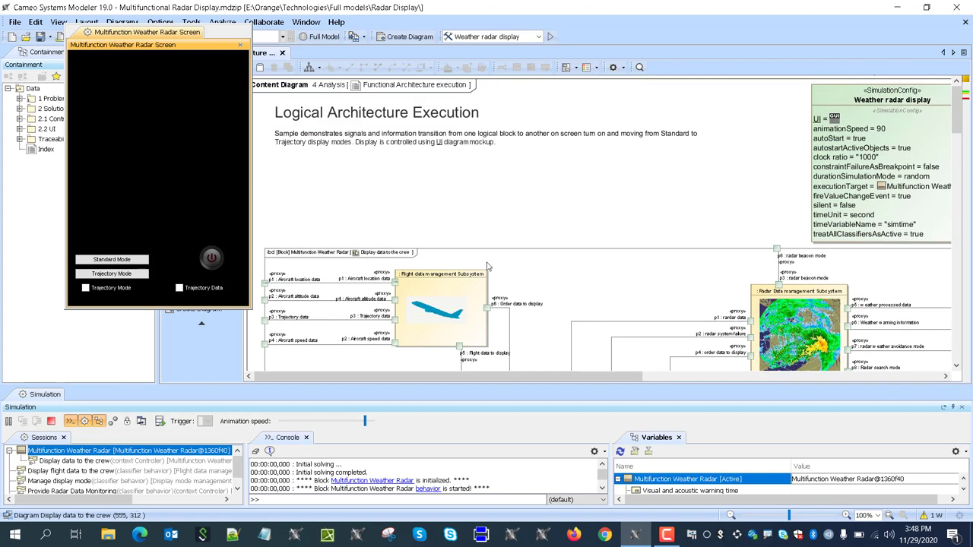
Power on the simulated Multifunction Weather Radar Screen and follow the active states in the Manage display mode state machine.
left_click(210, 258)
scroll(638, 190, "down", 8)
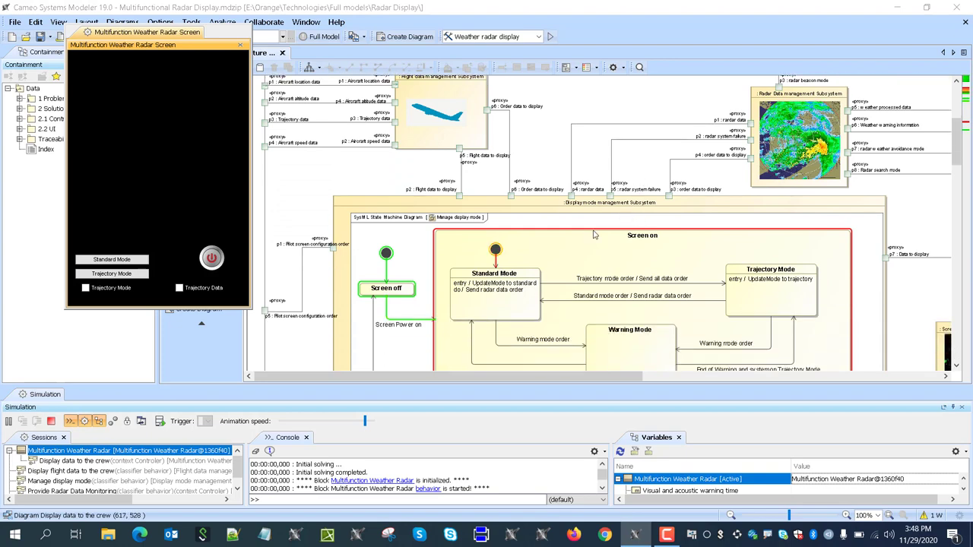
scroll(600, 235, "down", 2)
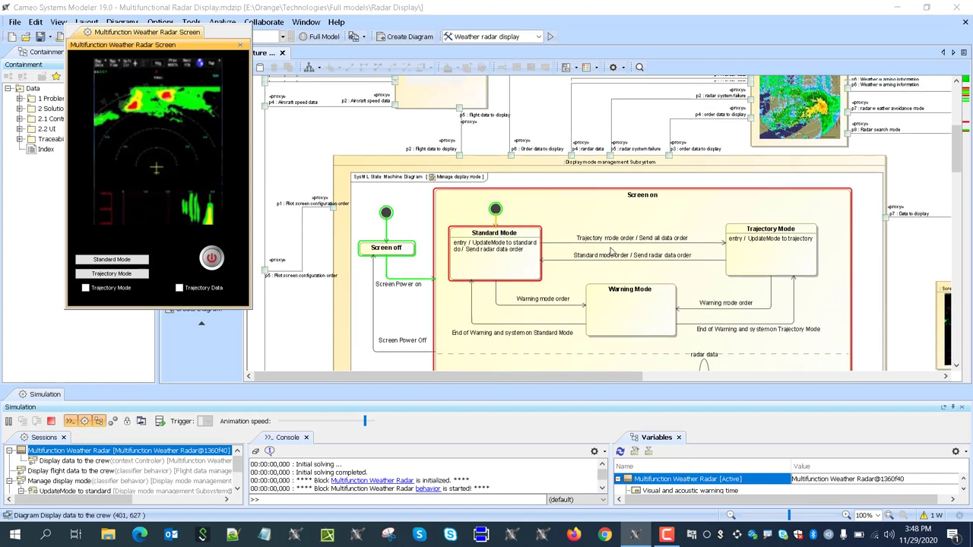
scroll(680, 201, "up", 5)
scroll(680, 201, "down", 1)
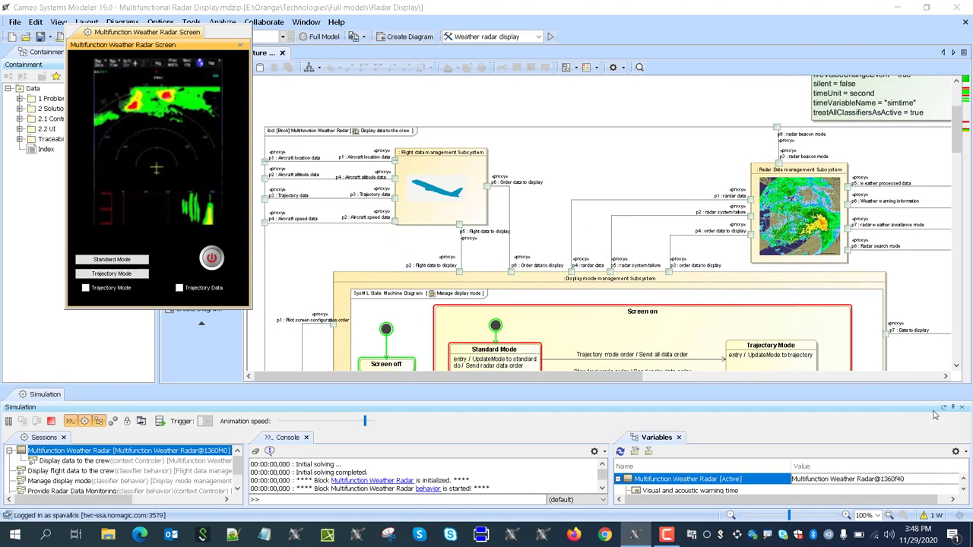
Collapse the Simulation pane and trace the running signals from the flight and radar data subsystems through display mode management to screen management.
left_click(952, 408)
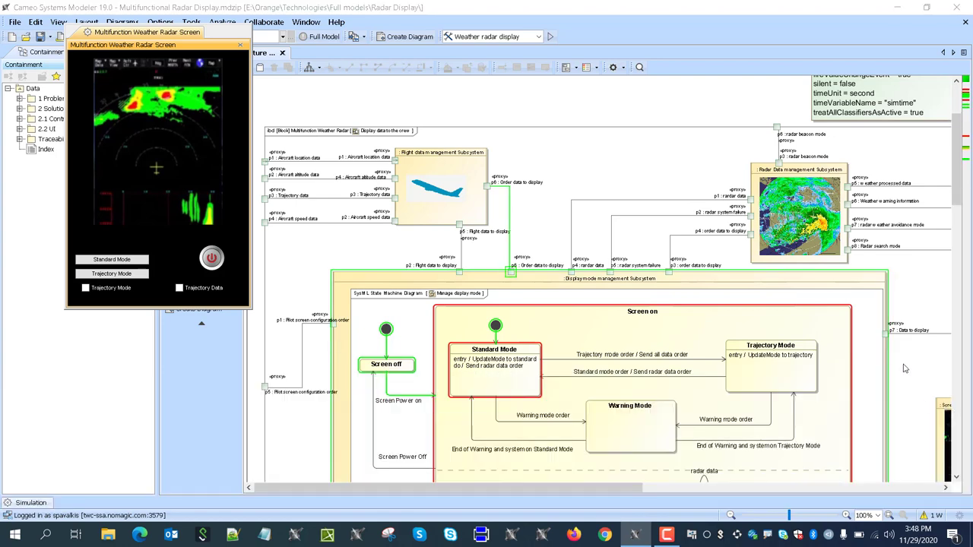
scroll(899, 306, "down", 1)
scroll(898, 306, "down", 2)
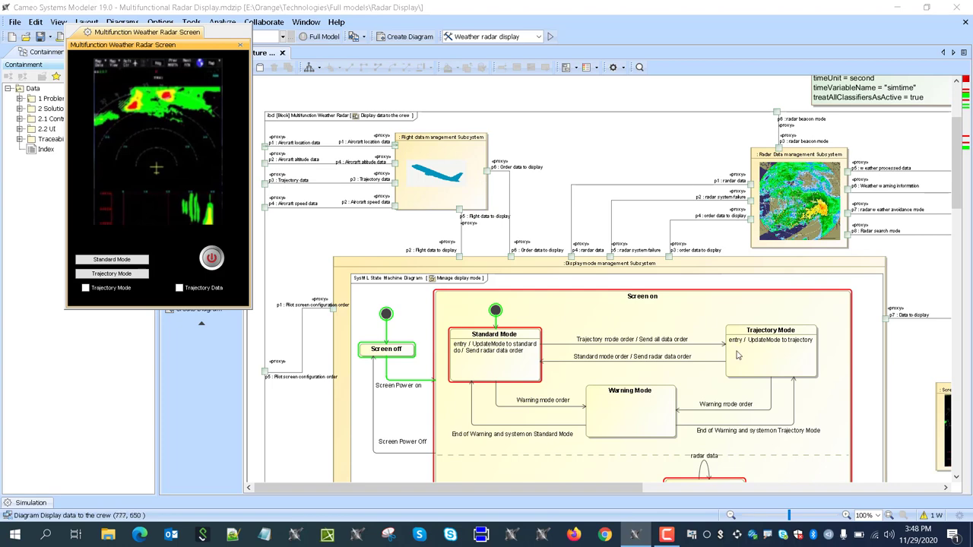
scroll(927, 337, "down", 3)
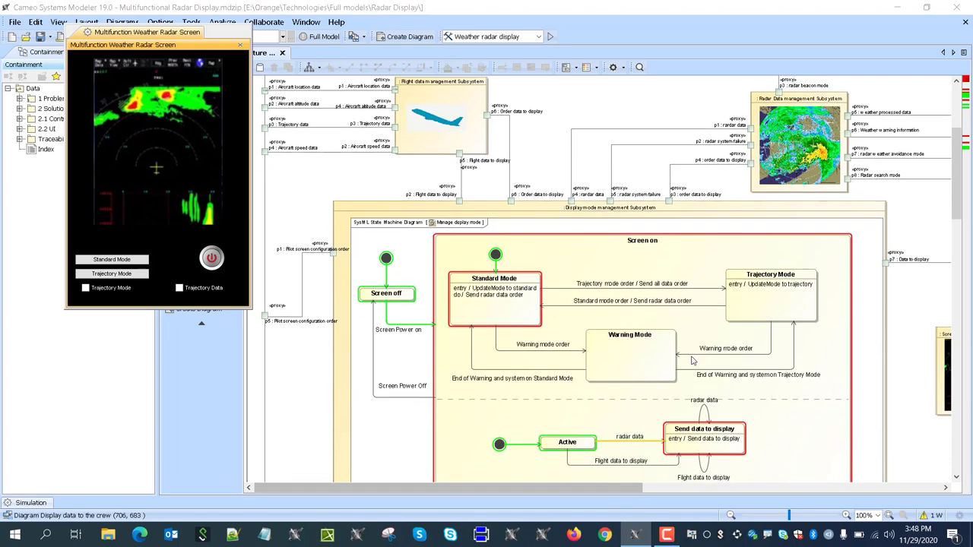
scroll(469, 373, "right", 3)
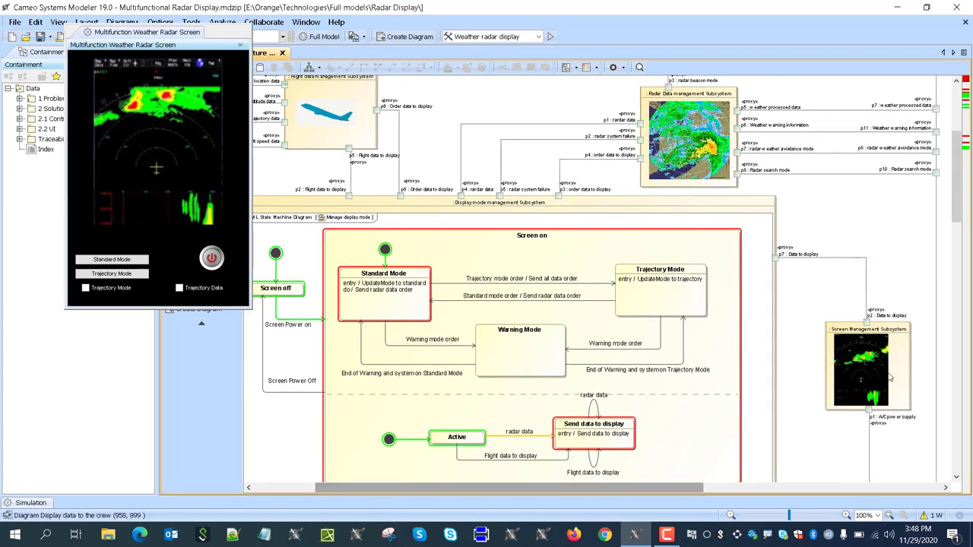
scroll(469, 373, "left", 1)
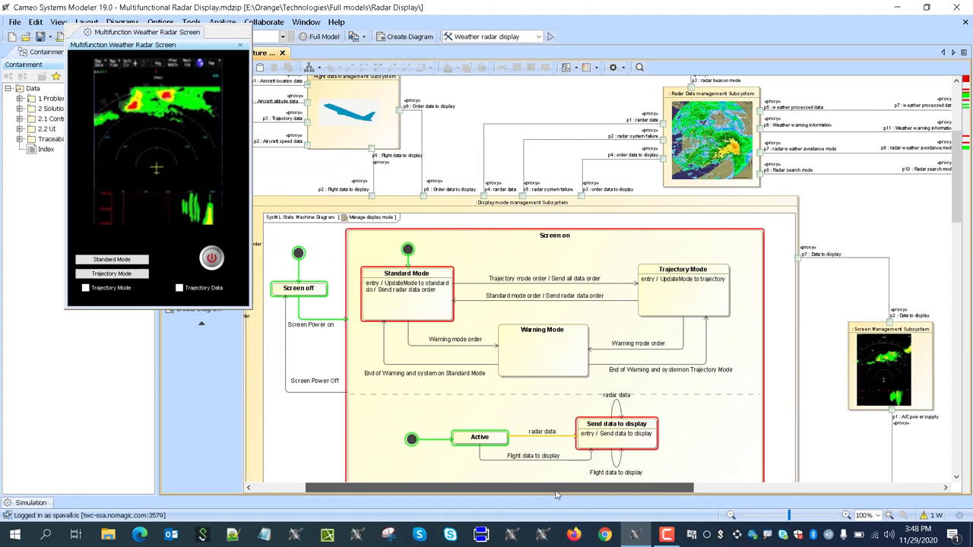
Switch the simulated radar screen to Trajectory Mode and back to Standard Mode.
left_click(129, 279)
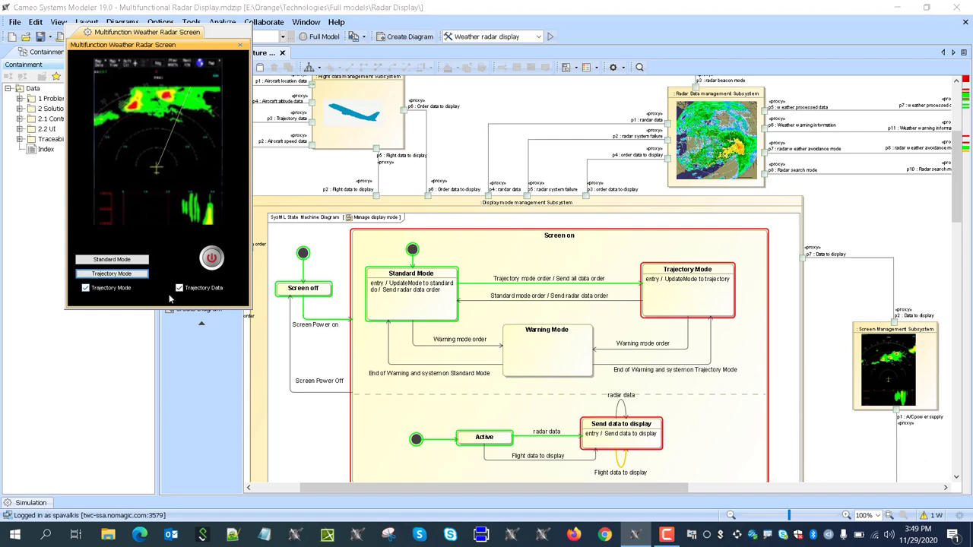
left_click(138, 261)
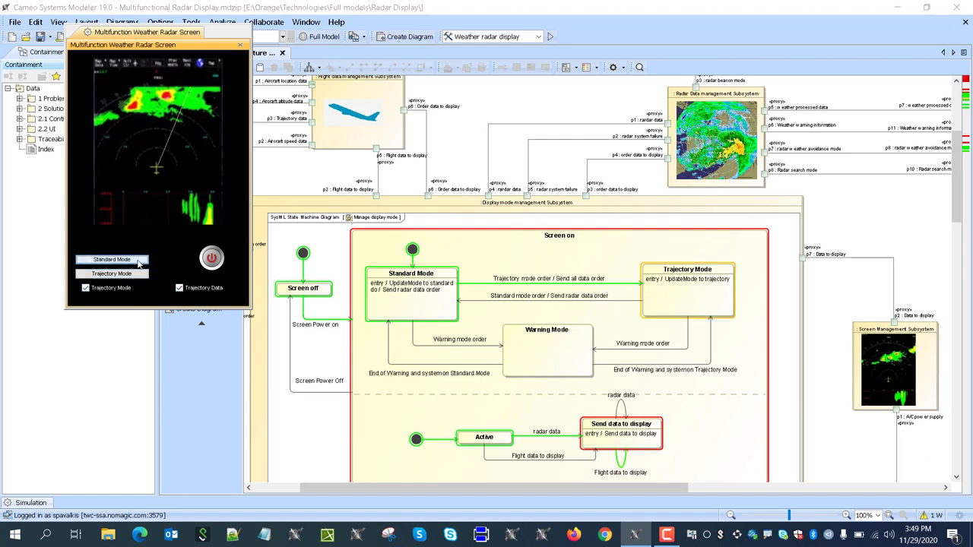
Create a sequence diagram from the running Multifunction Weather Radar block and keep the Simulation pane docked.
left_click(31, 503)
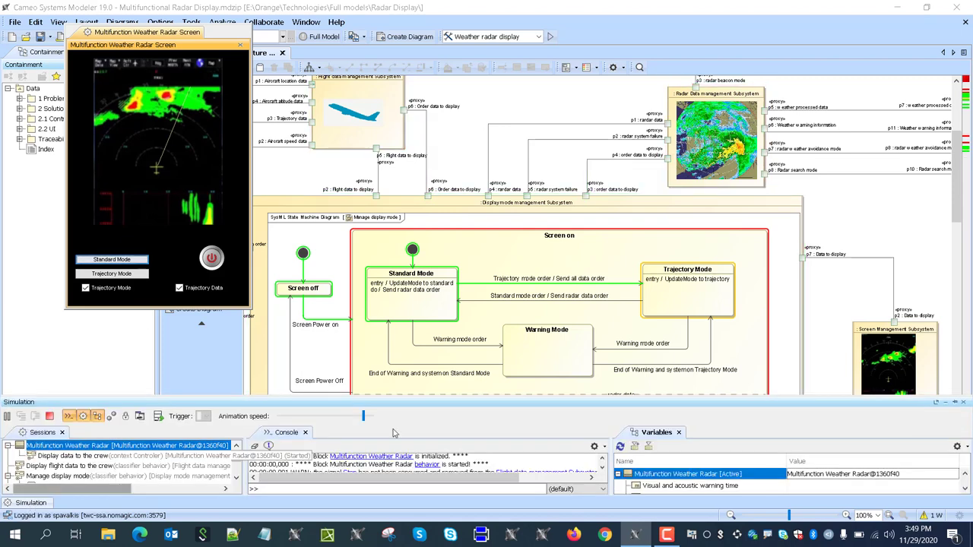
right_click(651, 477)
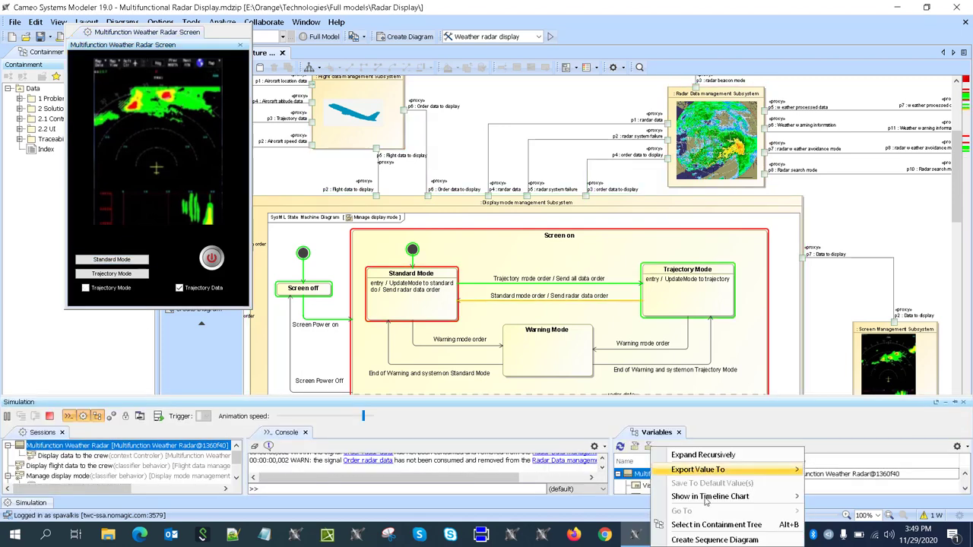
left_click(715, 539)
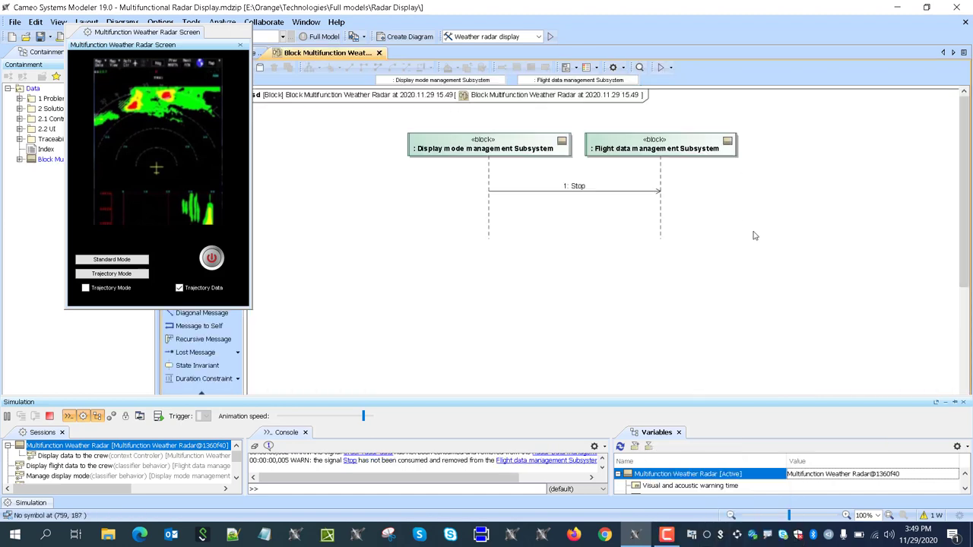
left_click(955, 403)
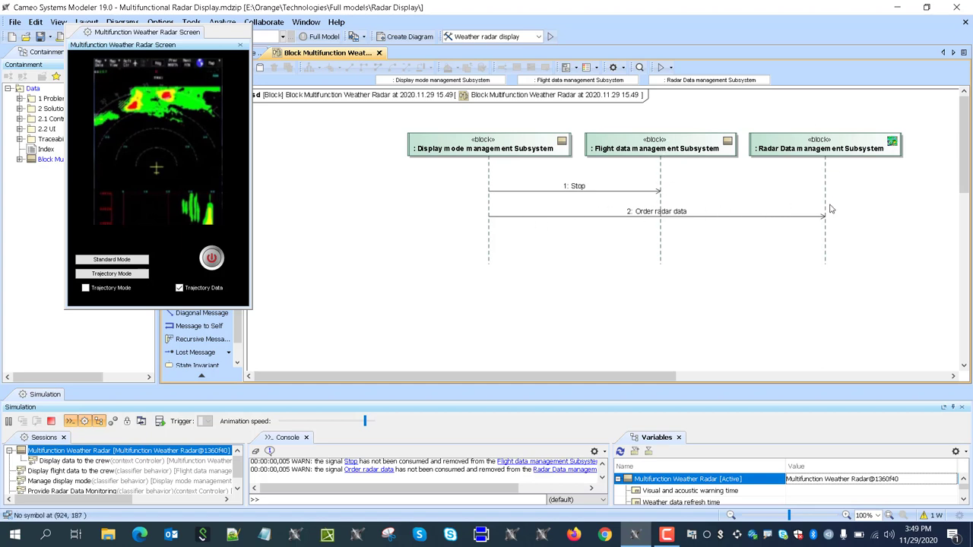
Switch the simulated radar screen to Trajectory Mode and examine the messages recorded across the sequence diagram's lifelines.
left_click(110, 277)
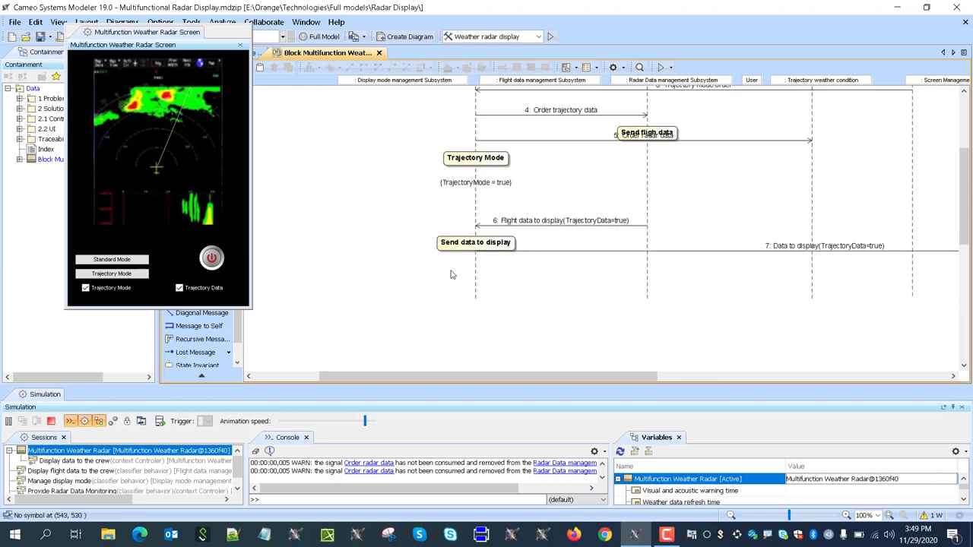
left_click_drag(522, 380, 541, 380)
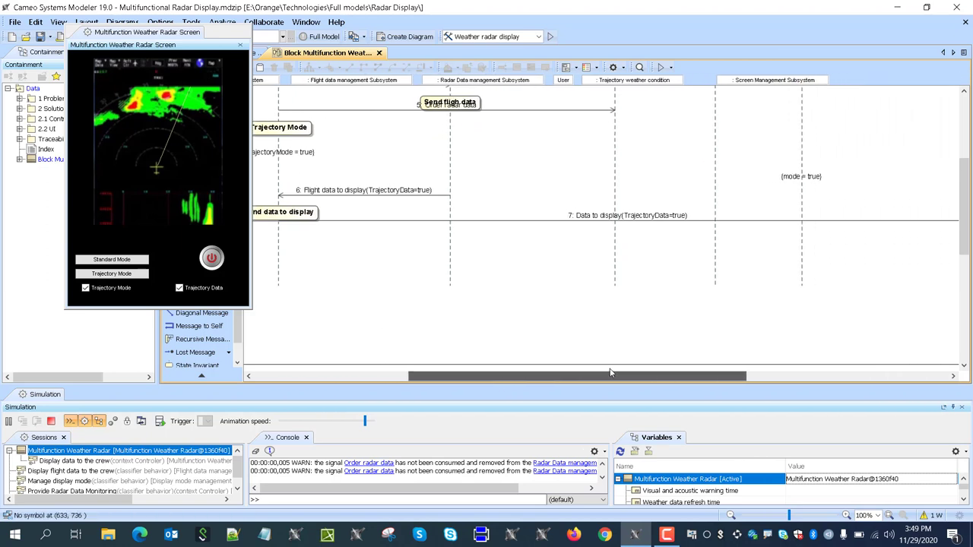
scroll(727, 252, "up", 5)
scroll(730, 250, "up", 2)
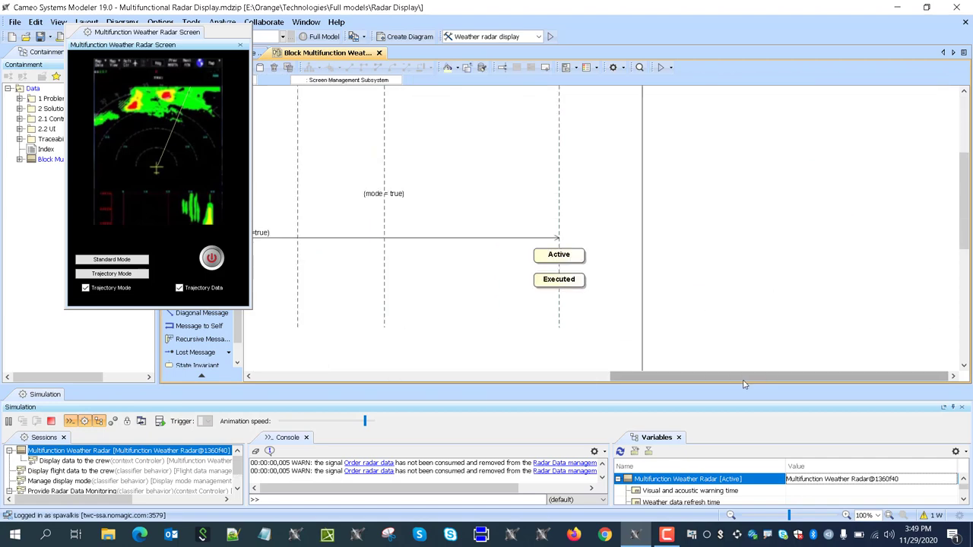
Power off the simulated radar screen and examine the shutdown messages recorded in the sequence diagram.
left_click_drag(738, 383, 477, 408)
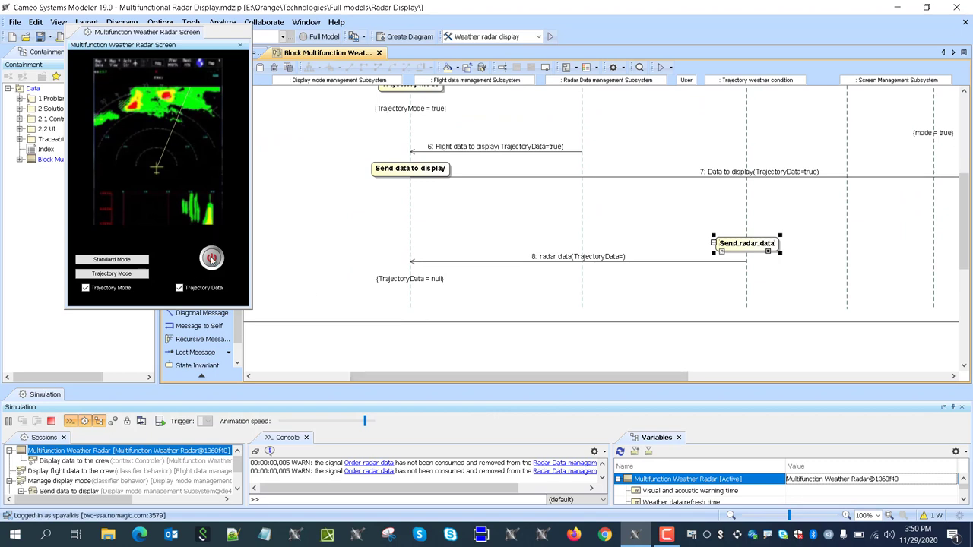
left_click(211, 258)
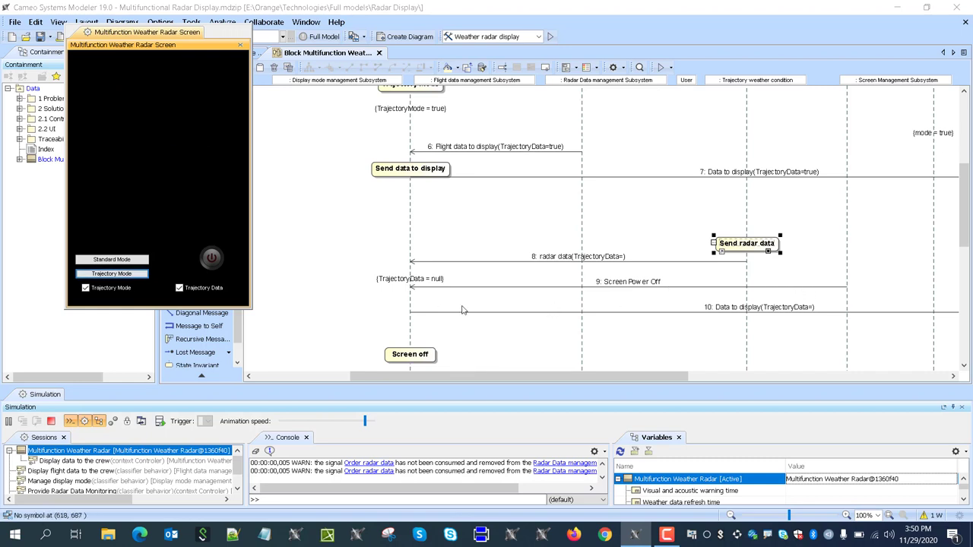
scroll(530, 309, "down", 1)
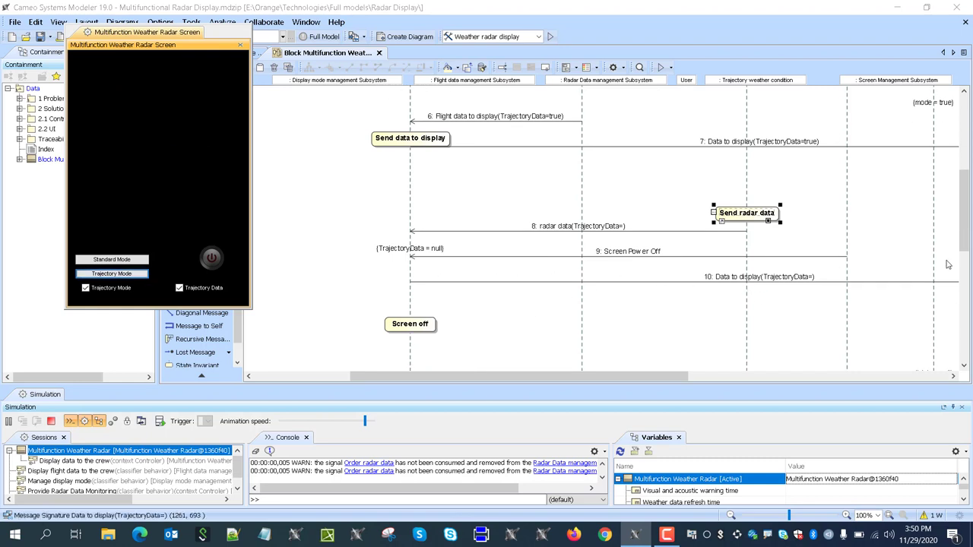
scroll(434, 304, "down", 2)
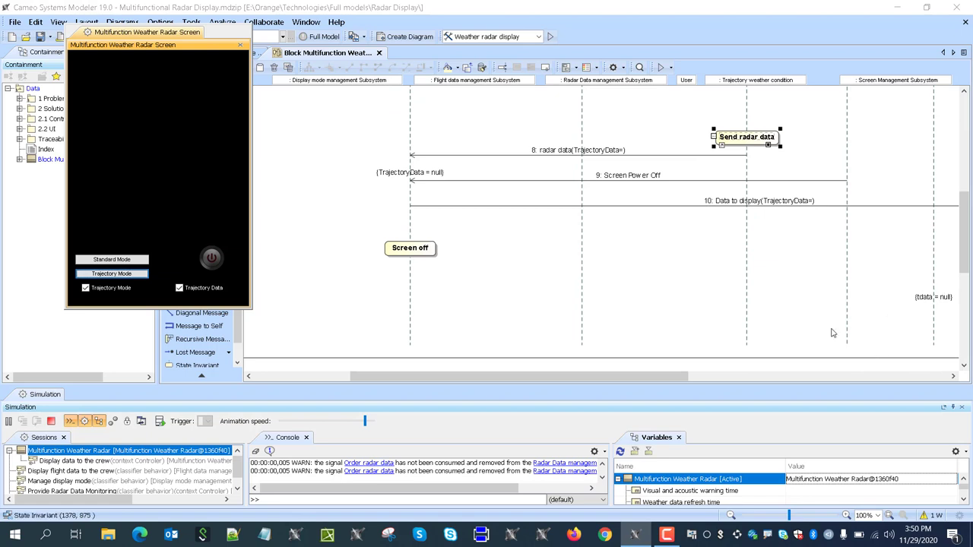
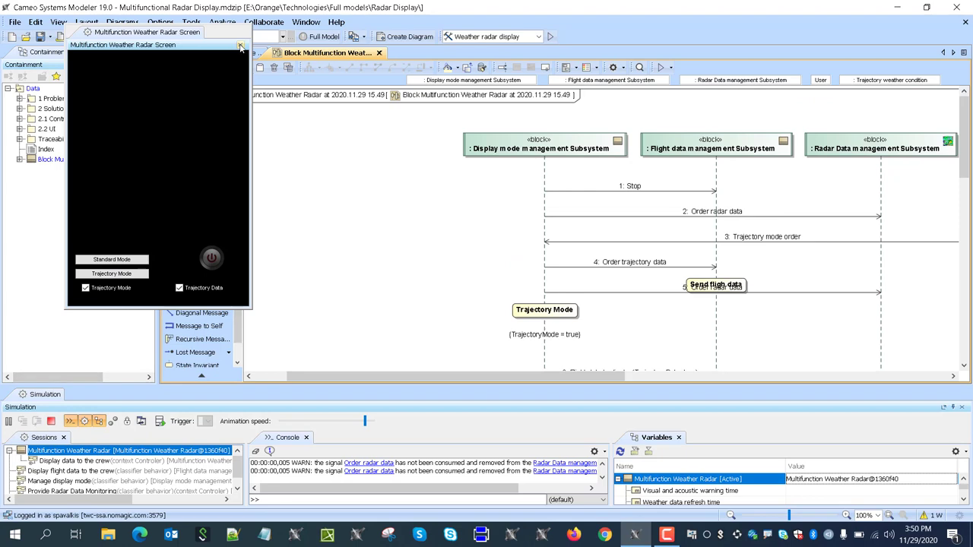
Close the Multifunction Weather Radar Screen window and terminate the running simulation.
left_click(240, 47)
left_click(51, 422)
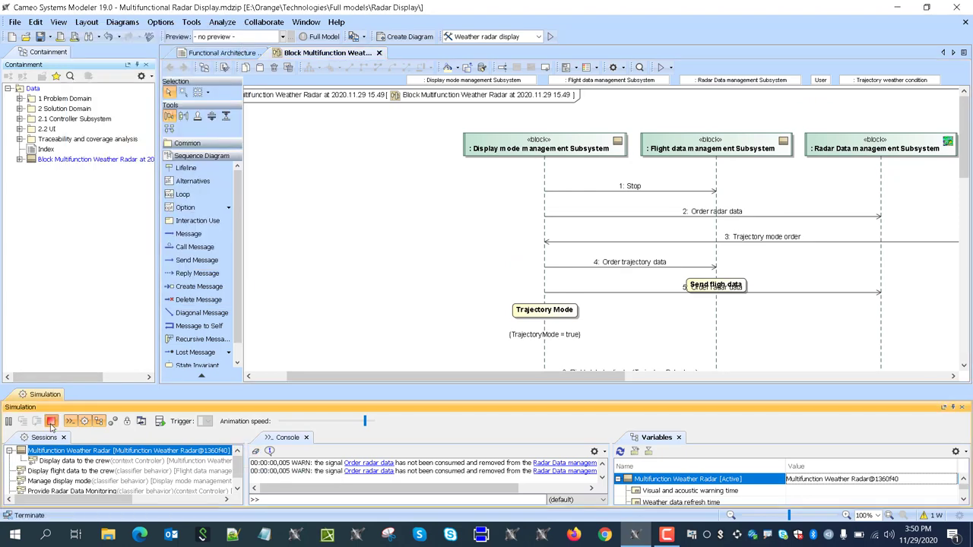
Close the recorded sequence diagram and the Simulation pane, returning to the Index diagram.
left_click(378, 52)
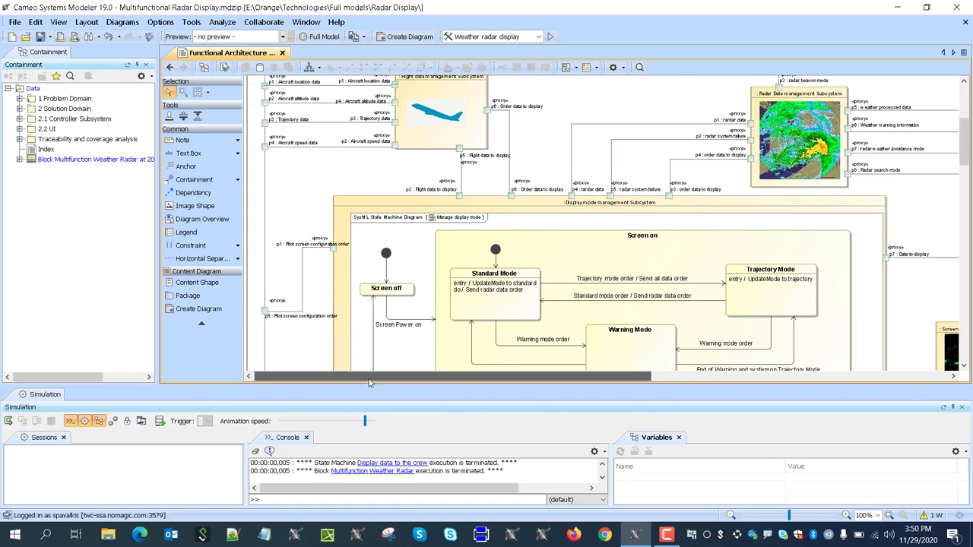
left_click(172, 69)
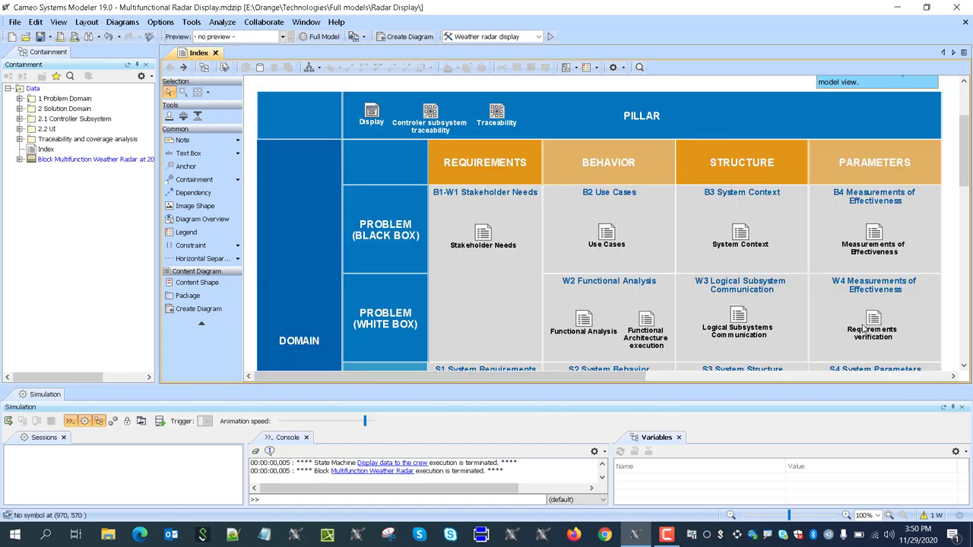
left_click(963, 408)
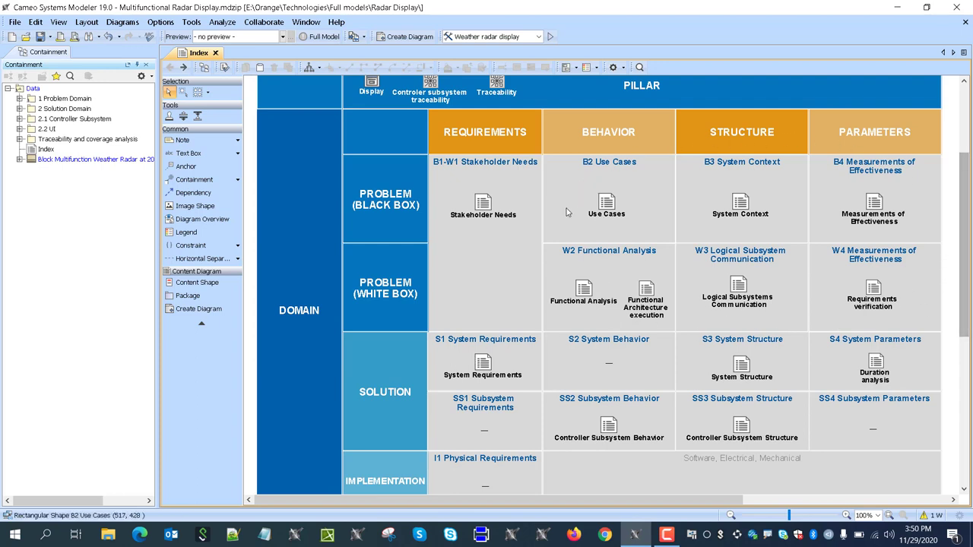
Review the Multifunction Weather Radar requirement table in the S1 System Requirements view, including its texts and traceability columns.
double_click(486, 365)
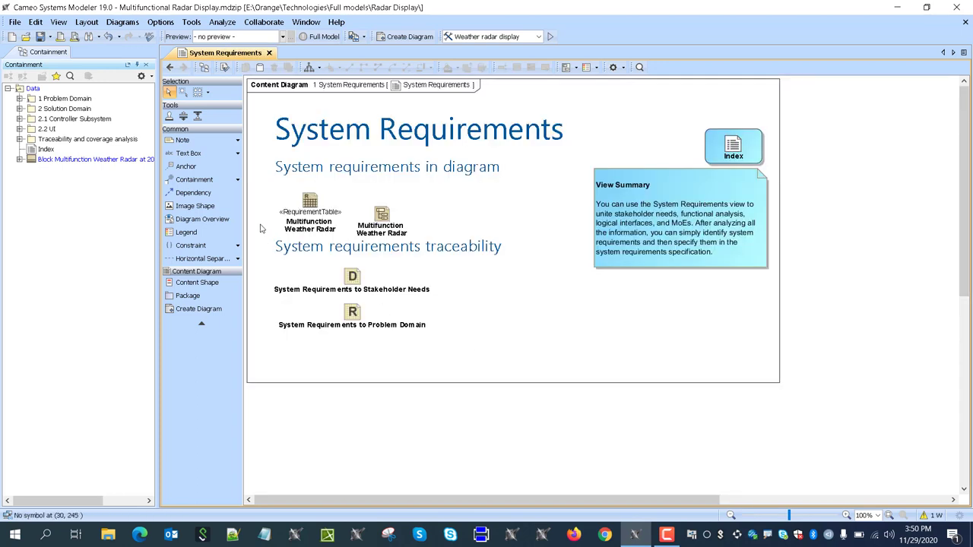
double_click(310, 206)
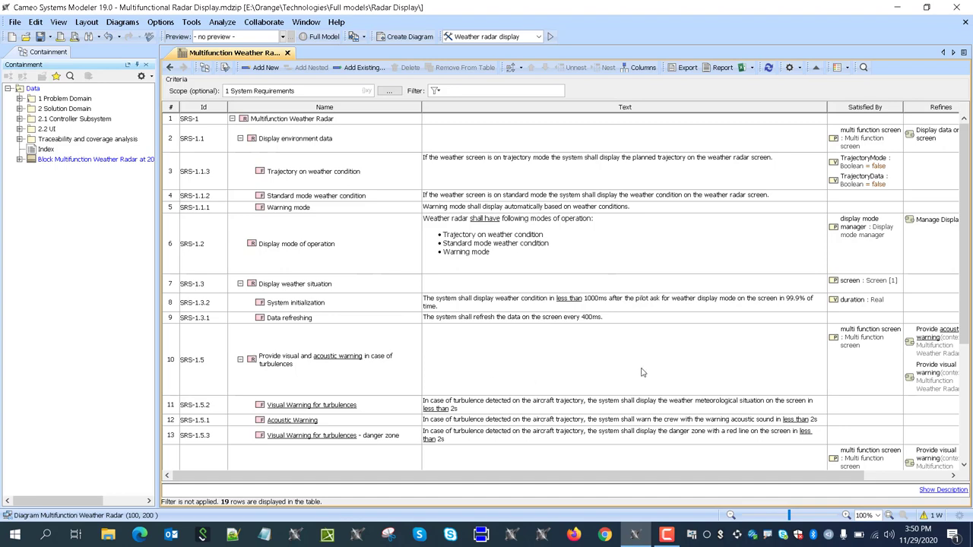
scroll(641, 373, "down", 3)
scroll(744, 334, "up", 3)
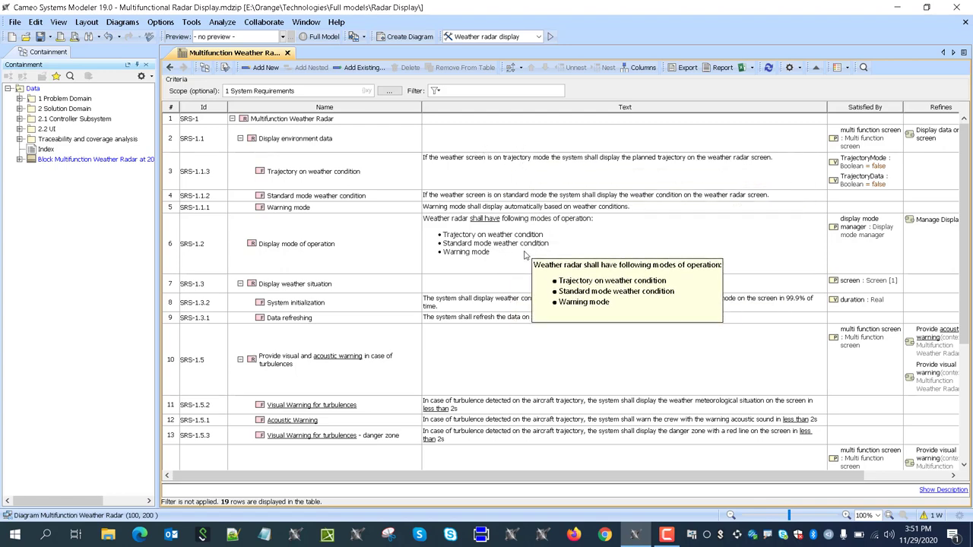
scroll(524, 256, "down", 5)
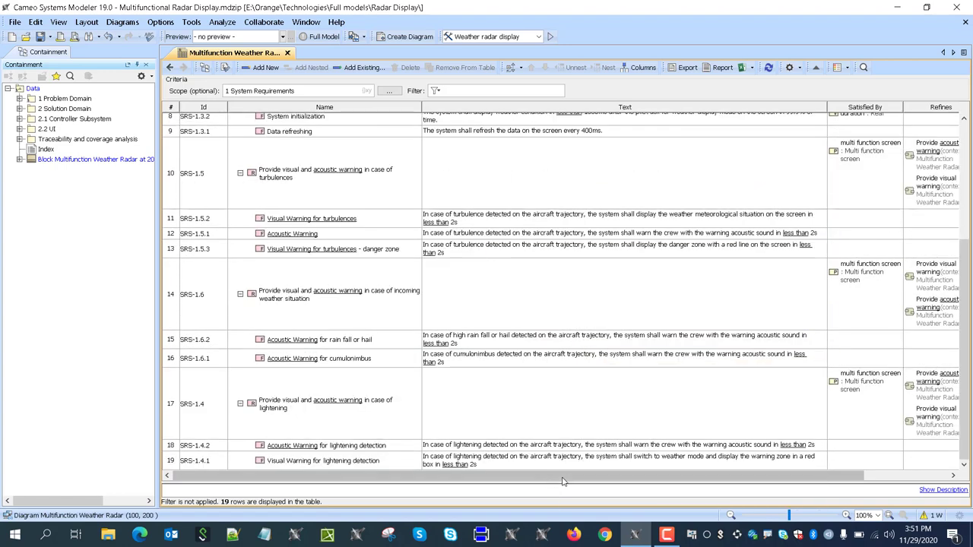
left_click_drag(554, 473, 637, 473)
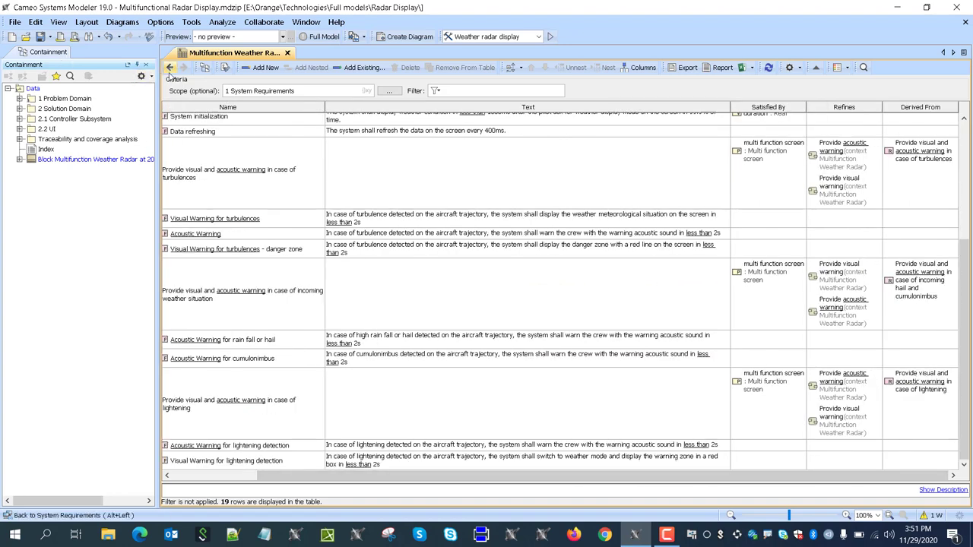
left_click(170, 67)
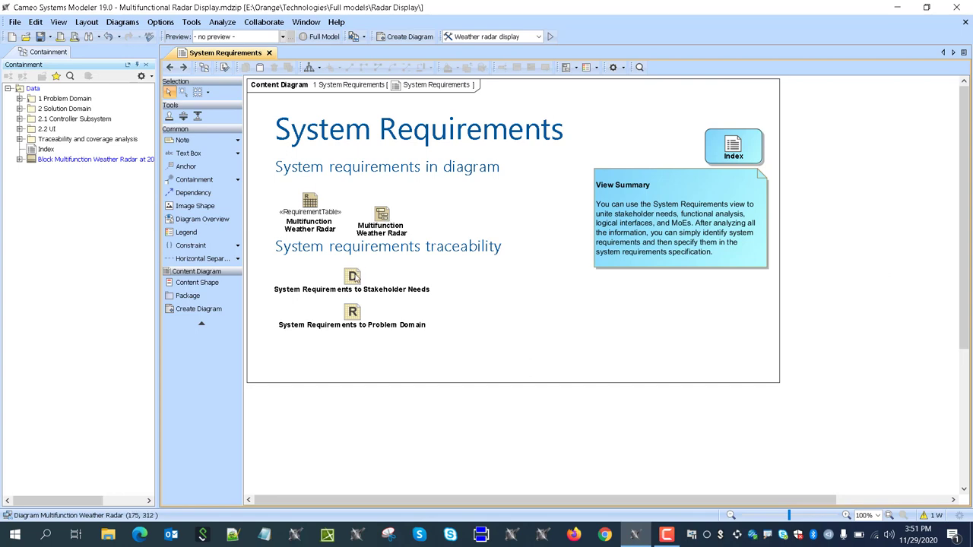
Examine the Multifunction Weather Radar requirement diagram and the matrices tracing system requirements to the problem domain and stakeholder needs.
double_click(382, 215)
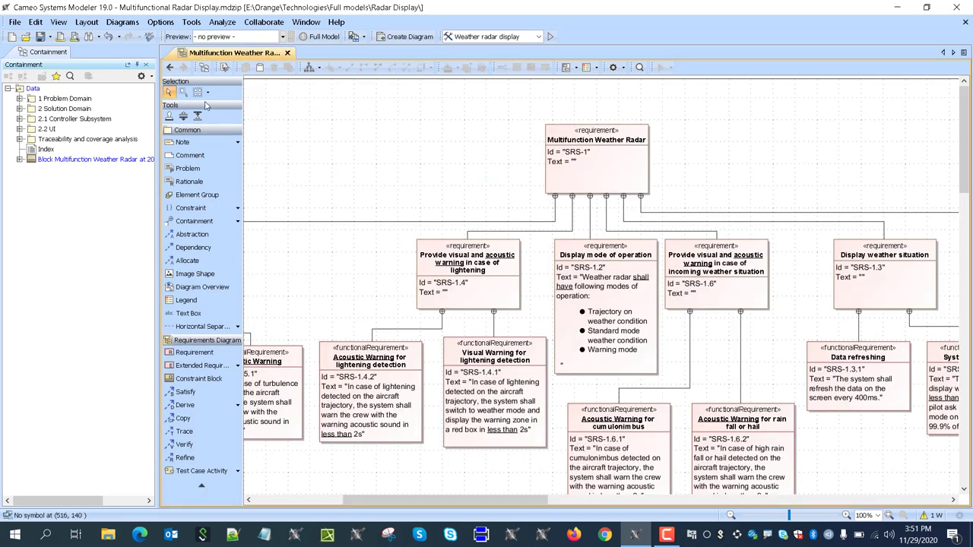
left_click(169, 68)
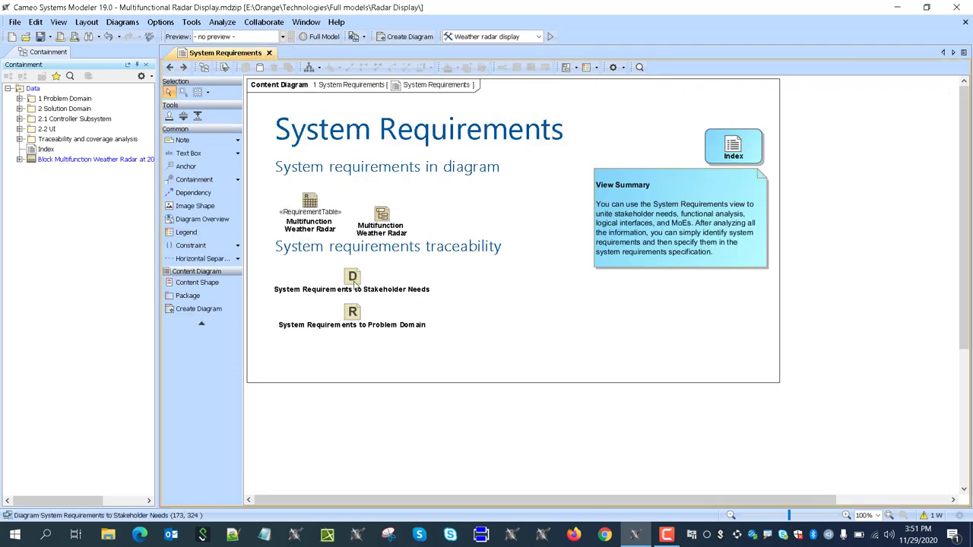
double_click(352, 312)
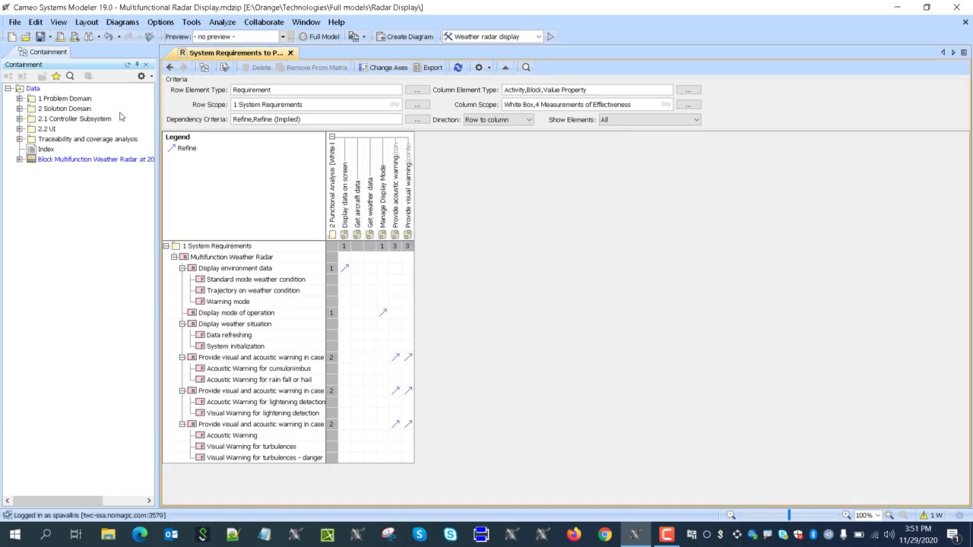
left_click(170, 67)
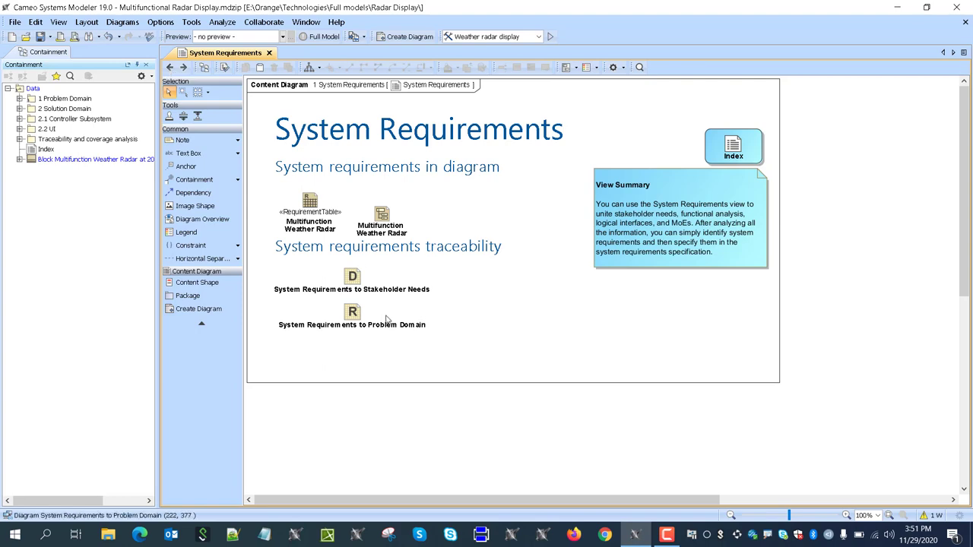
double_click(352, 278)
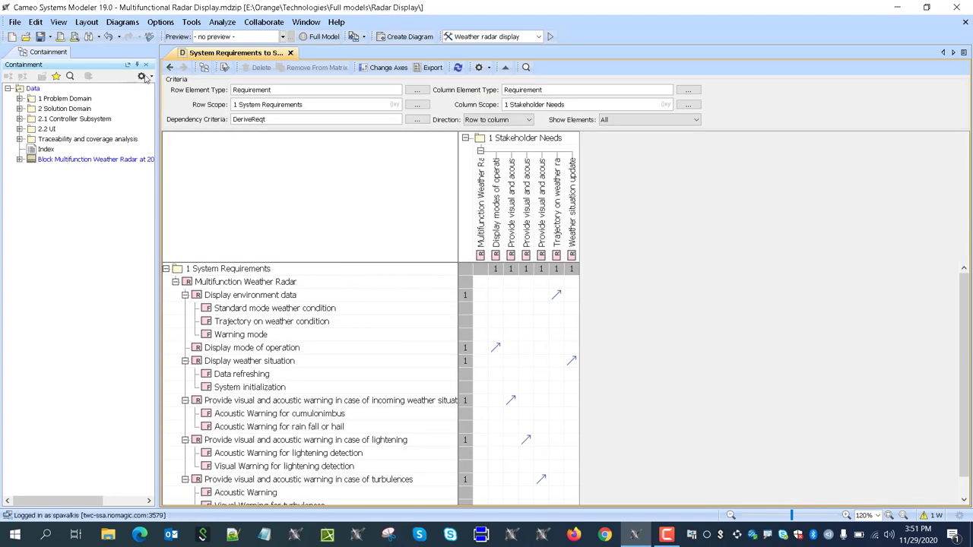
left_click(169, 67)
Reopen the Multifunction Weather Radar requirement table to check its Satisfied By, Refines and Derived From columns, and return to the Index.
double_click(308, 225)
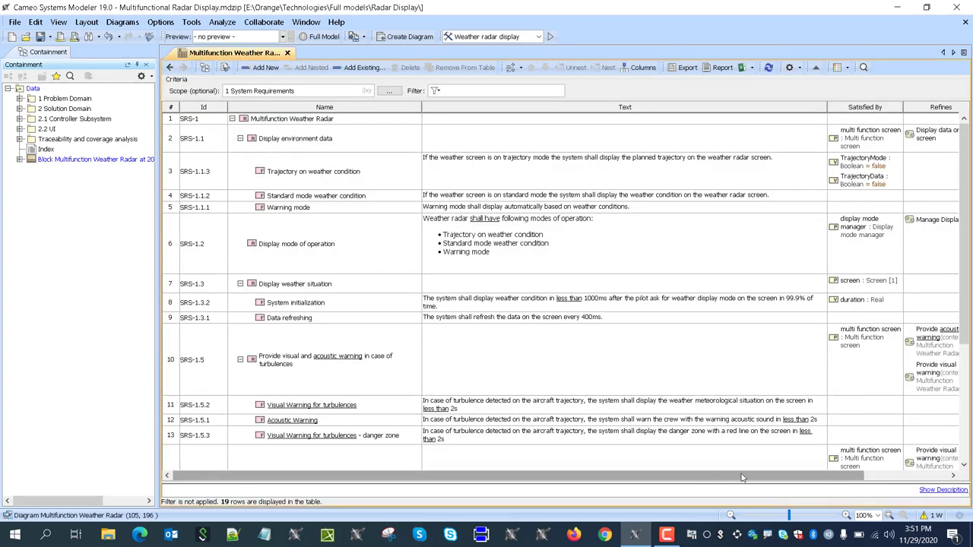
left_click_drag(745, 475, 829, 475)
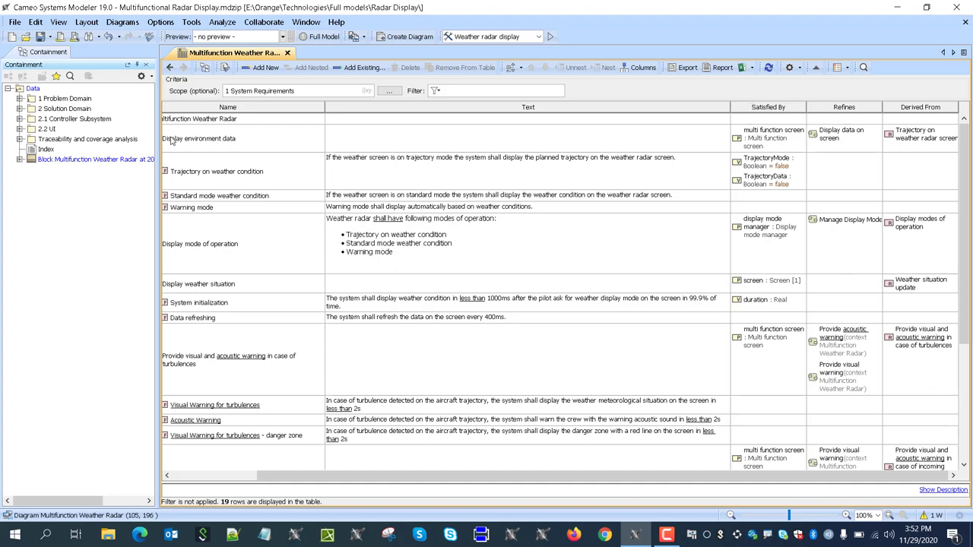
left_click(170, 67)
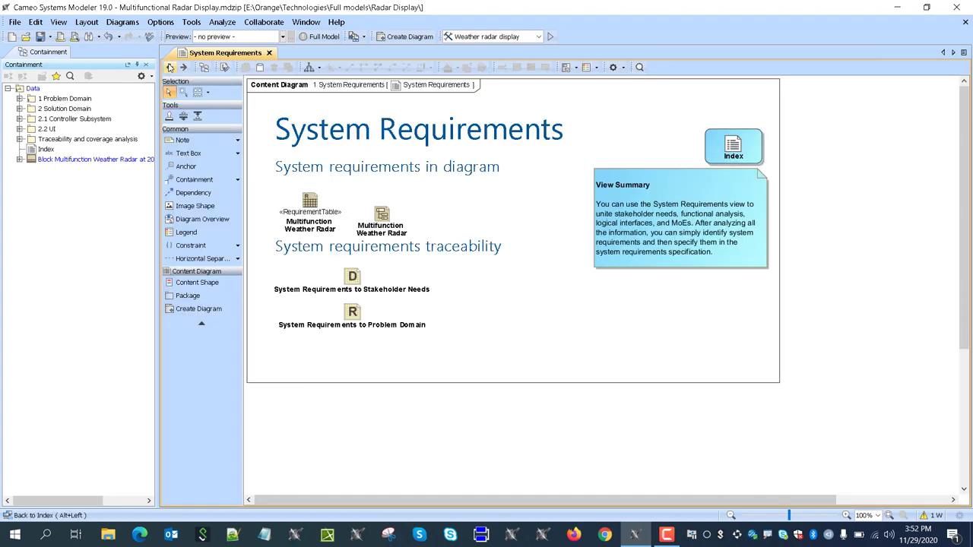
left_click(169, 66)
Examine the Weather radar block definition diagram in the S3 System Structure view, down to the Multi function screen's parts.
left_click(748, 398)
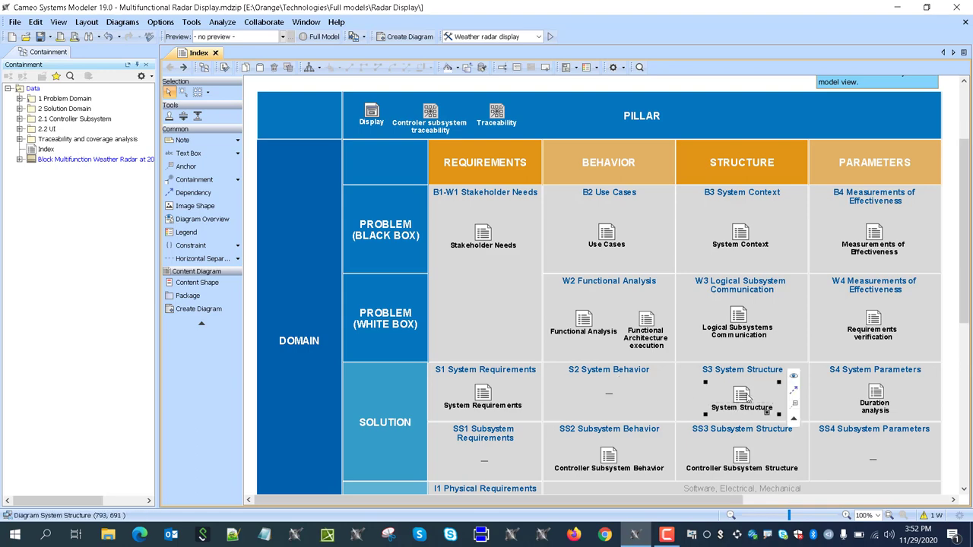
double_click(743, 399)
double_click(318, 228)
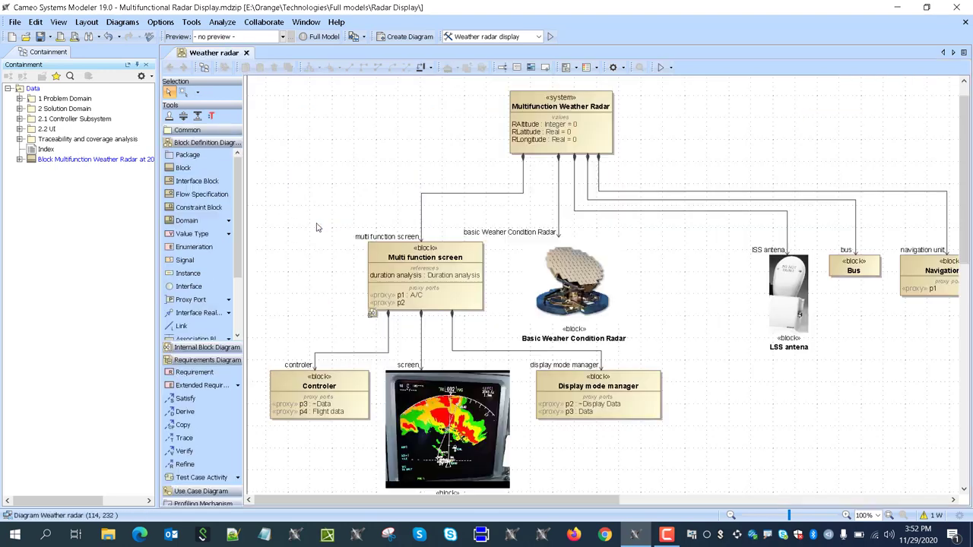
scroll(339, 251, "down", 2)
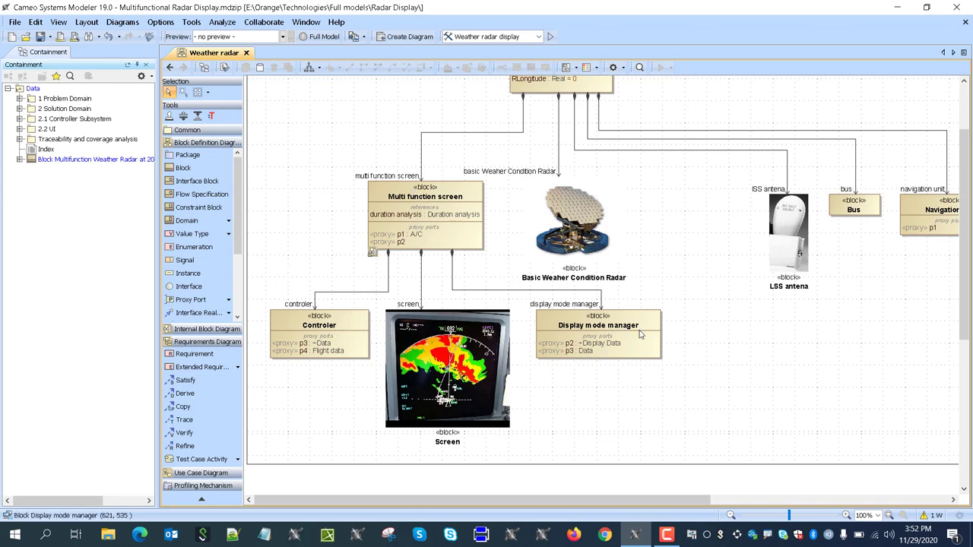
scroll(487, 337, "up", 2)
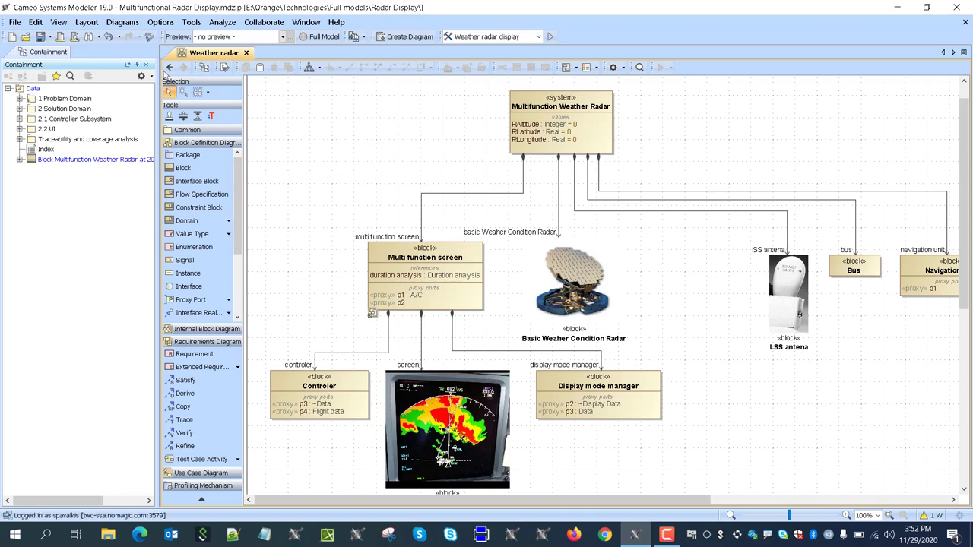
left_click(170, 68)
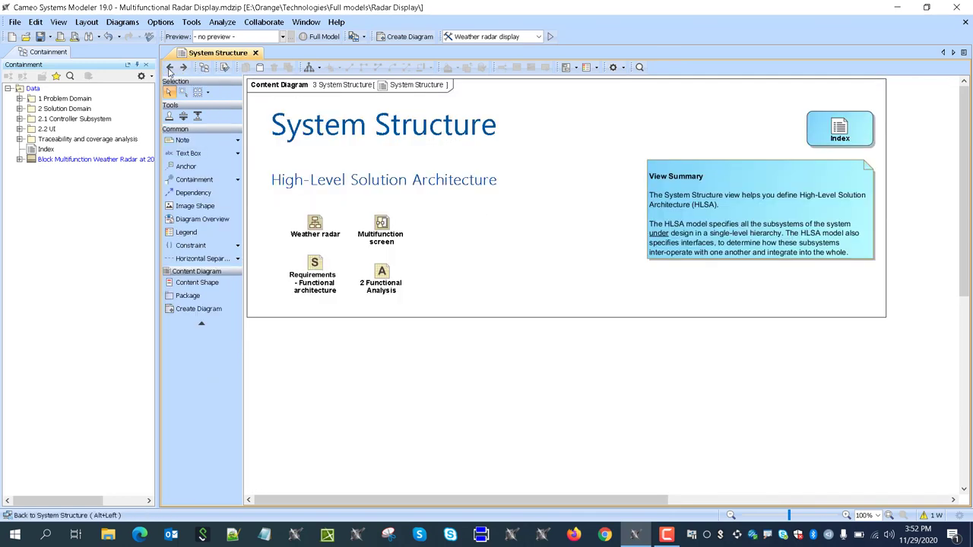
Examine the Requirements - Functional architecture satisfy matrix and the Multifunction screen internal block diagram.
double_click(319, 267)
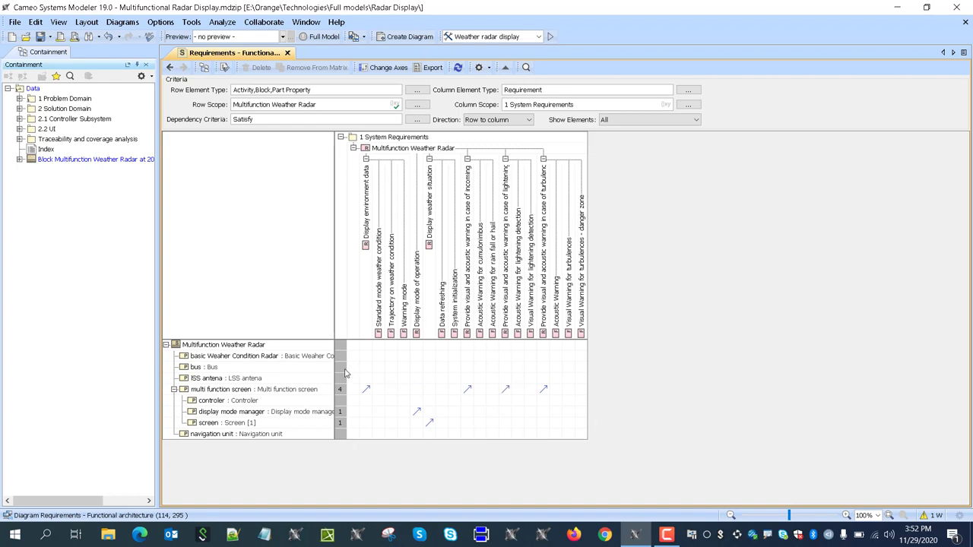
left_click(169, 67)
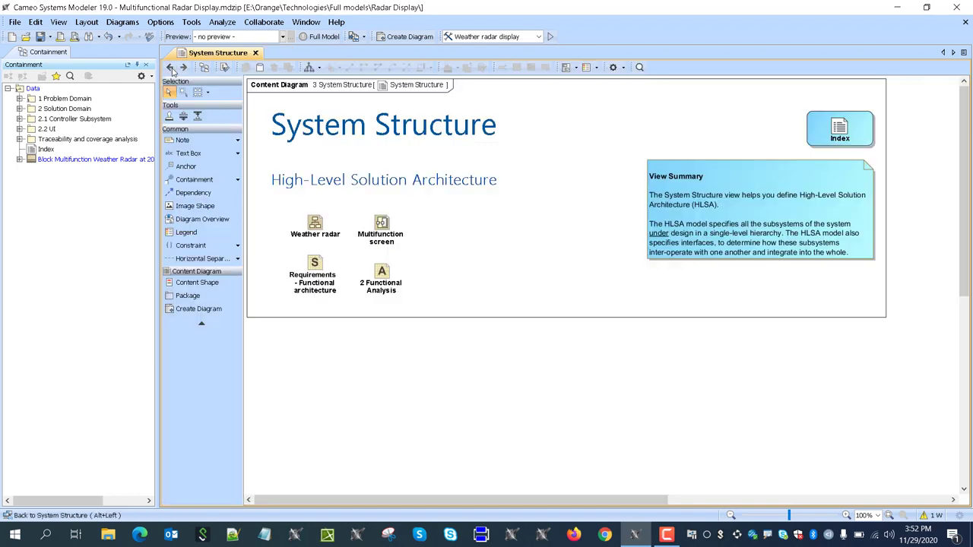
double_click(386, 222)
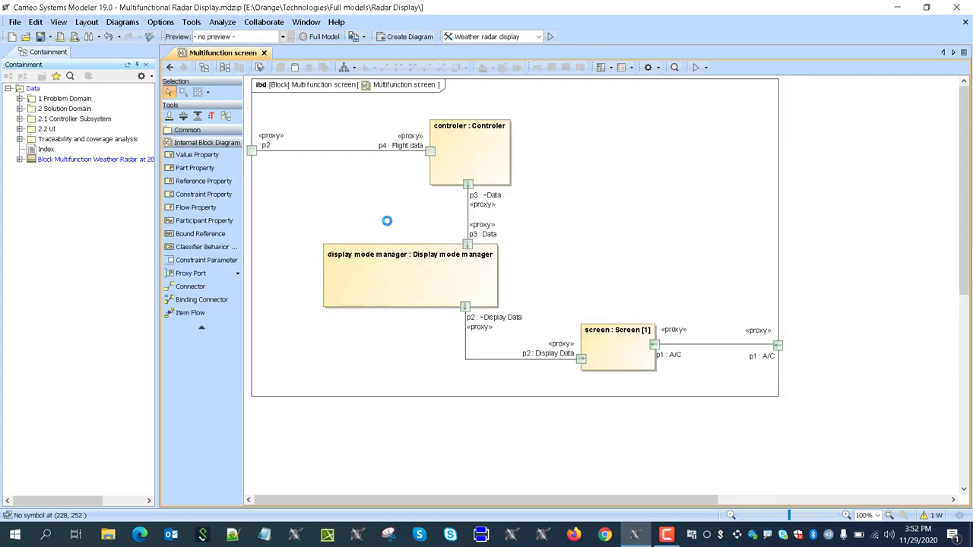
left_click(171, 68)
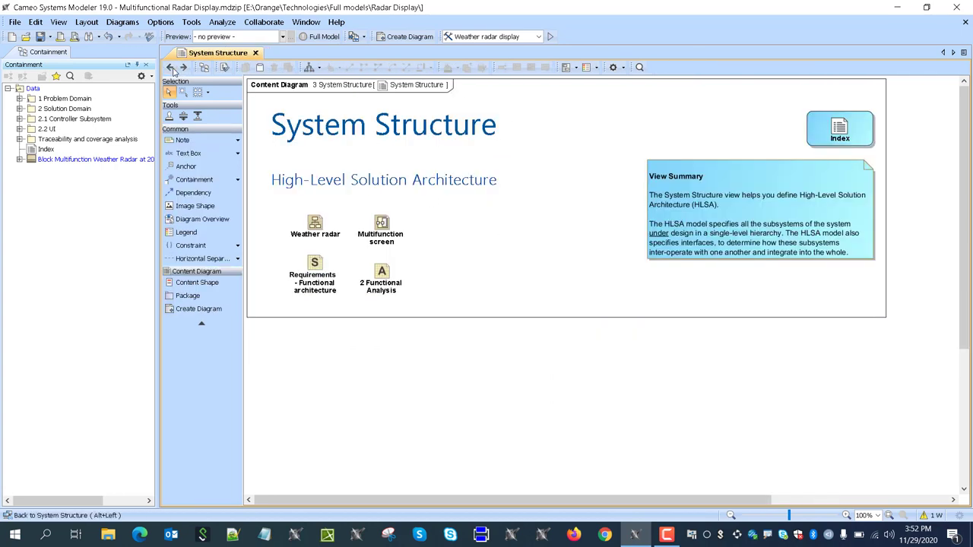
Return to the Index and look over the grid's Solution and Implementation rows, including the S4 Duration analysis cell.
double_click(840, 128)
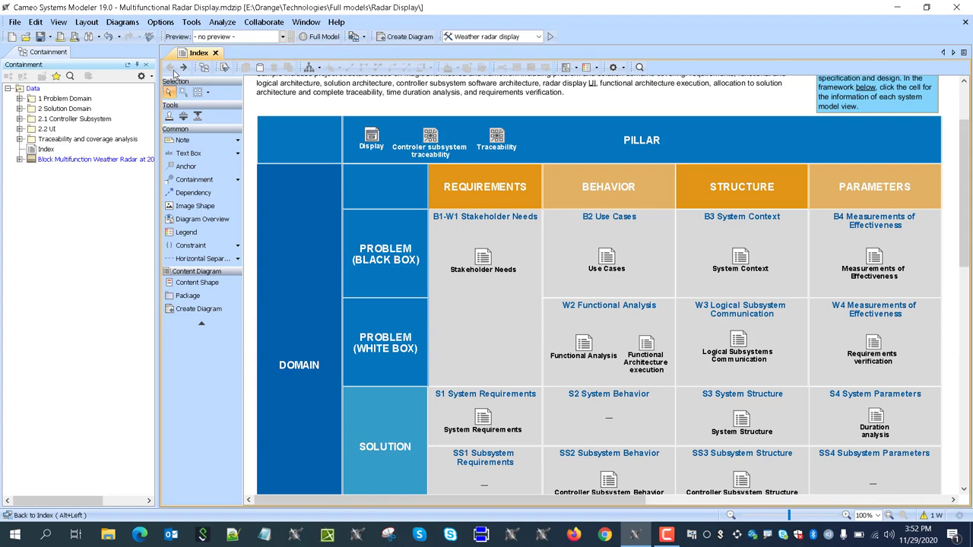
scroll(881, 406, "down", 2)
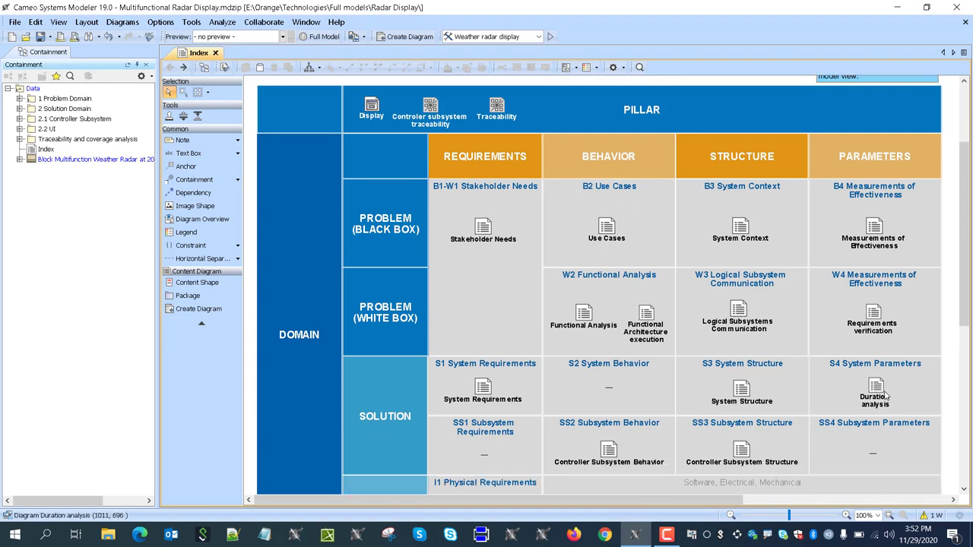
scroll(886, 395, "down", 2)
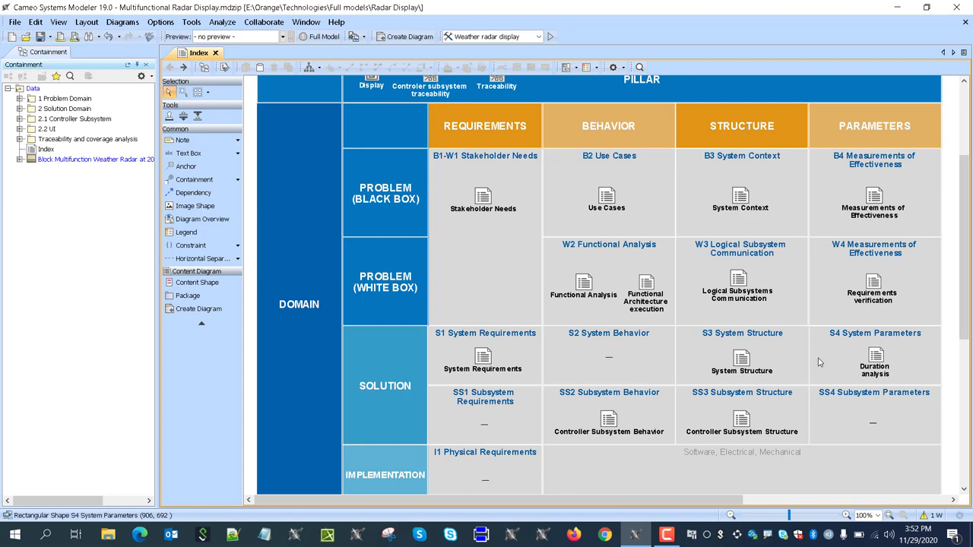
Open the S4 Duration analysis view and examine its duration constraints, System initialization requirement and Multi function screen activity diagram.
double_click(876, 360)
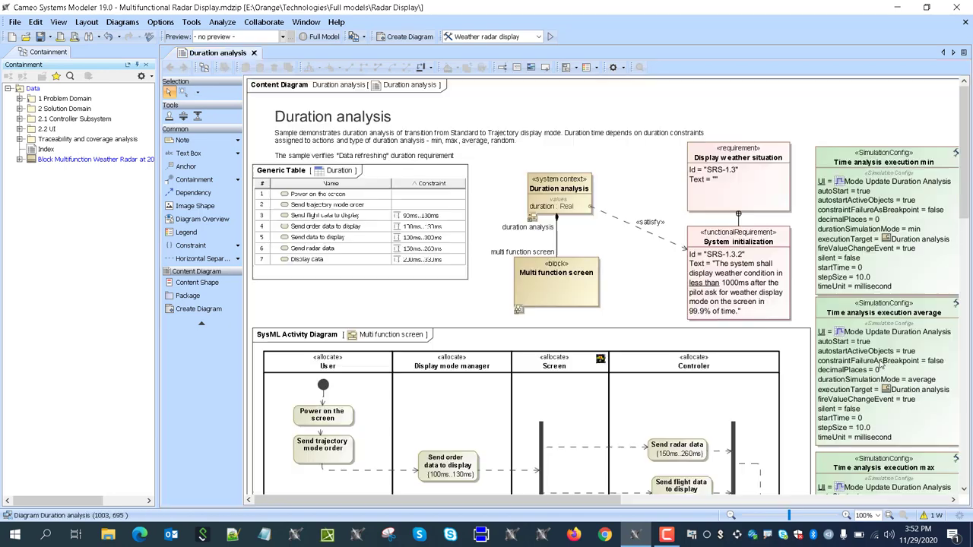
scroll(741, 201, "down", 2)
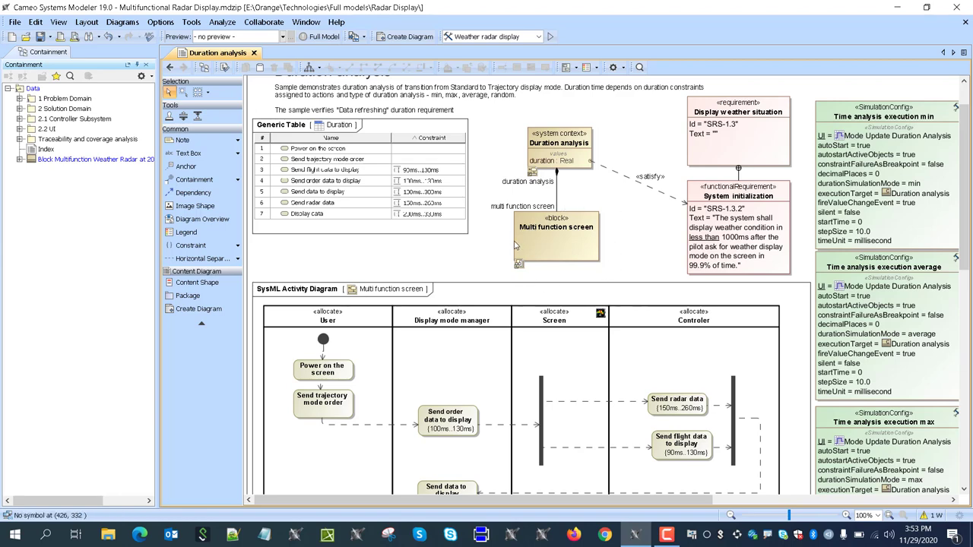
scroll(454, 298, "down", 5)
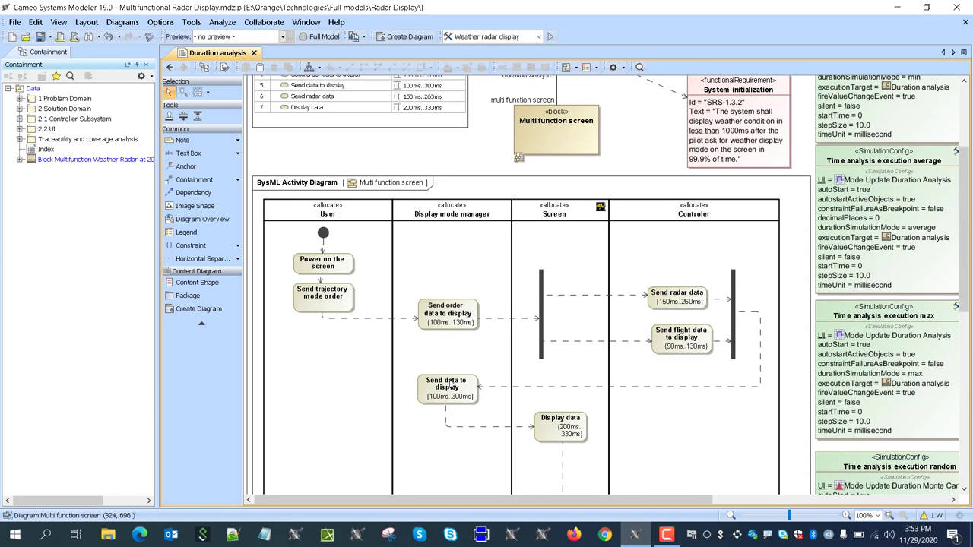
scroll(670, 437, "down", 4)
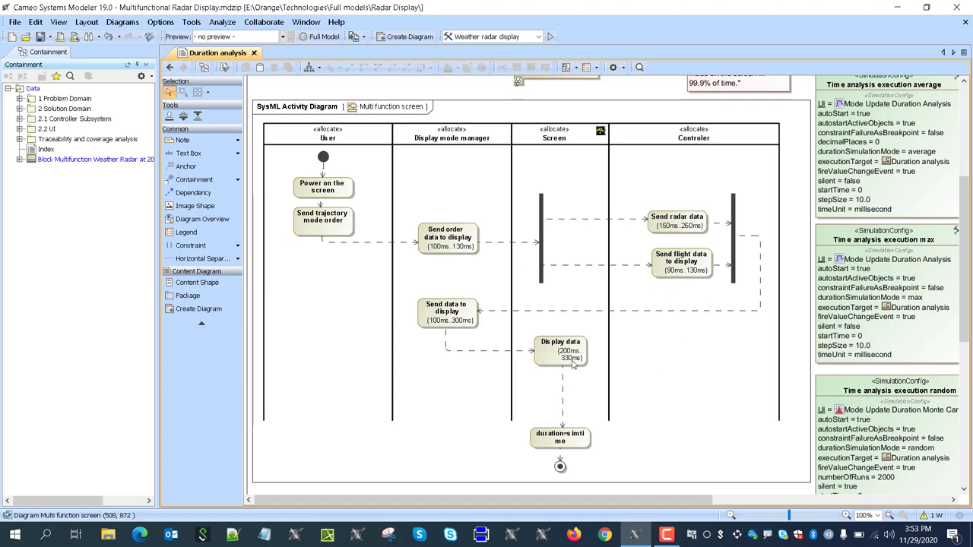
scroll(574, 365, "up", 5)
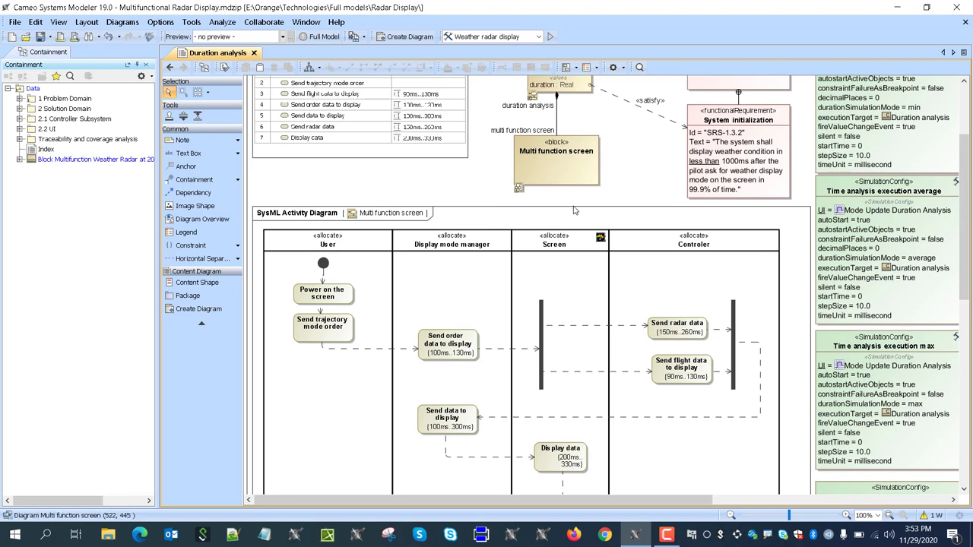
scroll(537, 151, "up", 4)
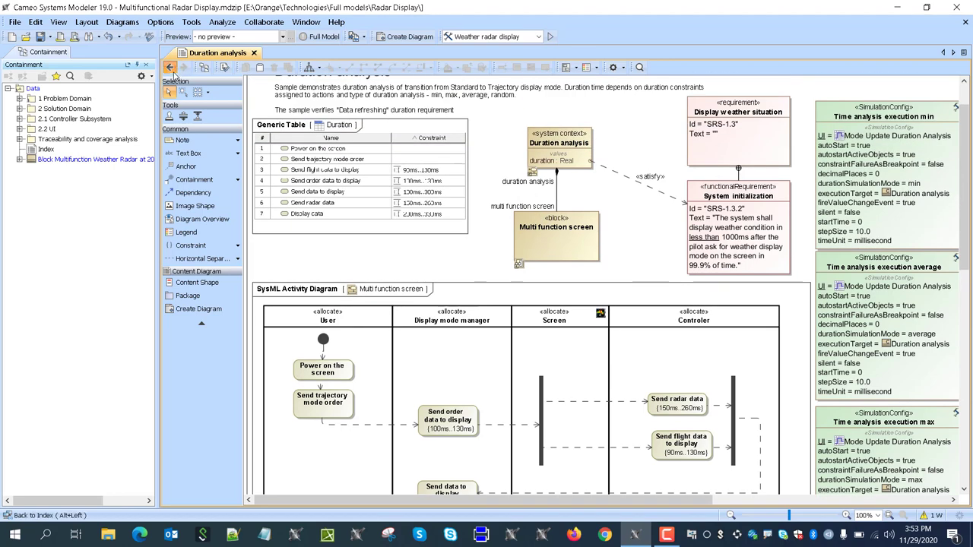
Revisit the Weather radar block definition diagram in the S3 System Structure view to check the Multi function screen's parts, and return to the Index.
left_click(170, 67)
left_click(744, 397)
double_click(745, 402)
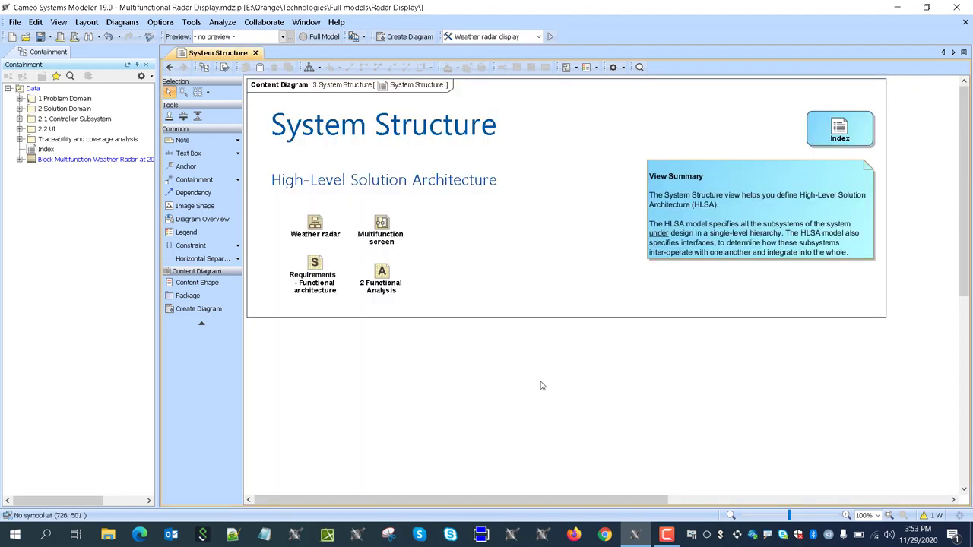
double_click(319, 222)
scroll(480, 307, "down", 4)
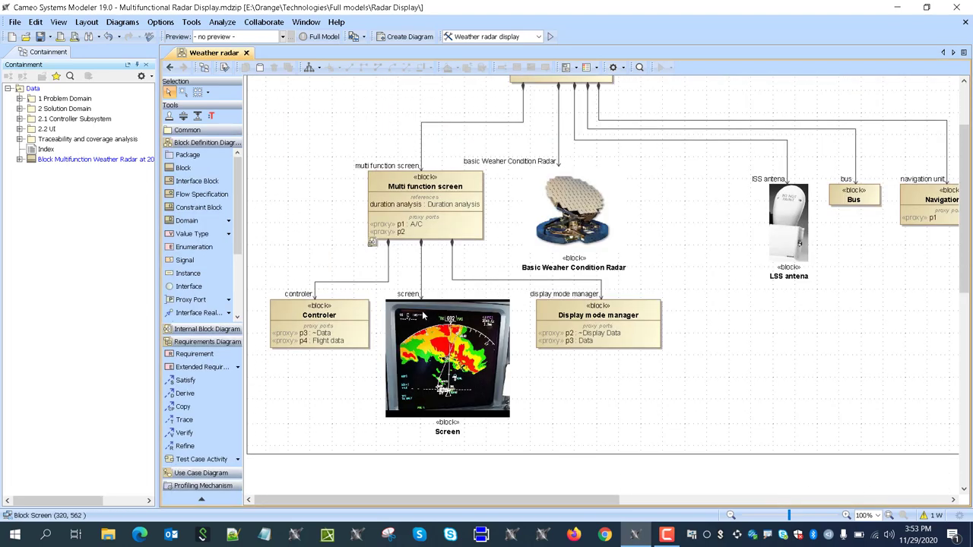
right_click(382, 184)
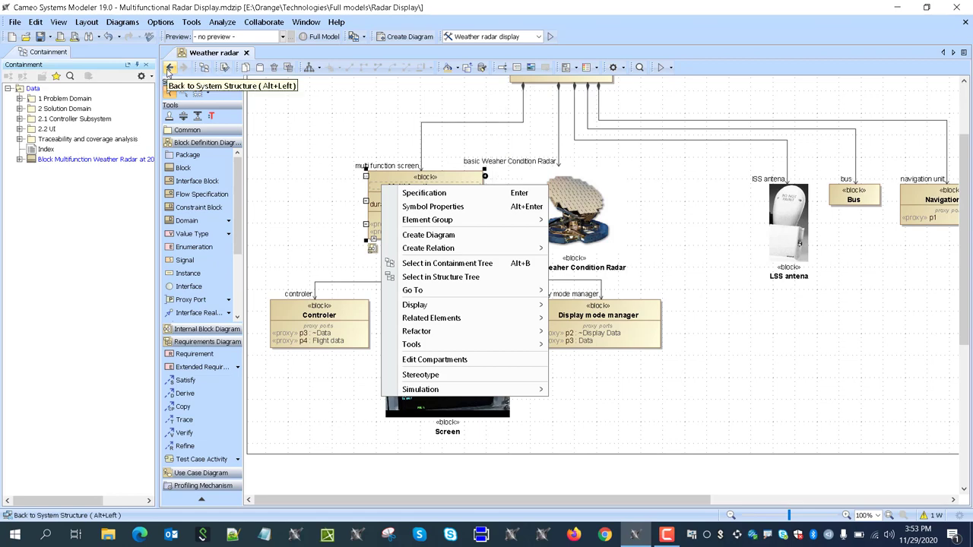
left_click(170, 70)
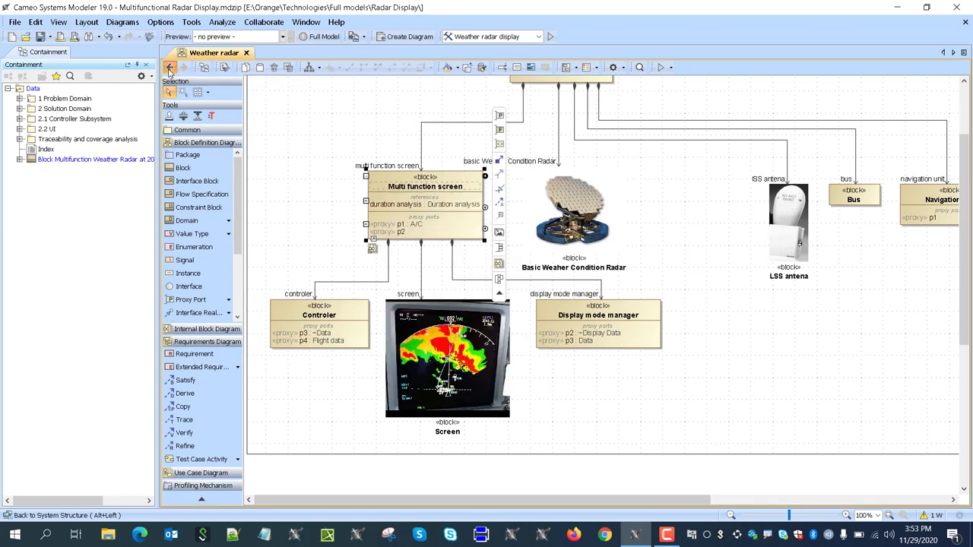
left_click(170, 70)
left_click(170, 70)
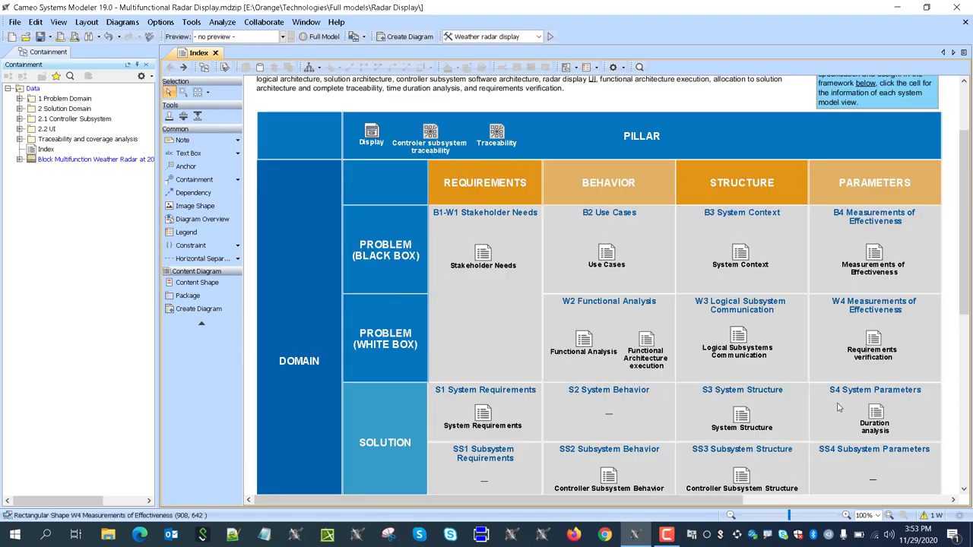
Reopen the Duration analysis view and check the duration ranges on the Multi function screen activity's actions.
left_click(867, 427)
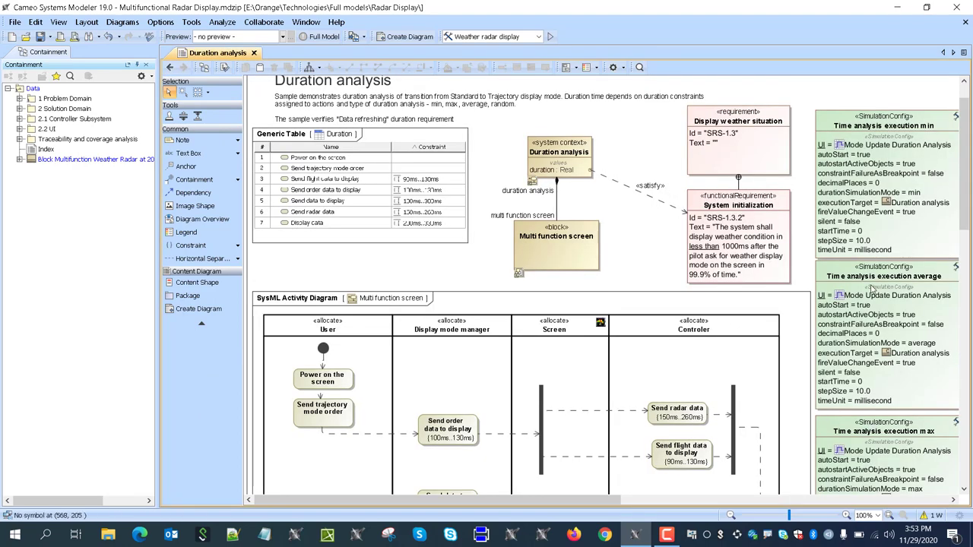
scroll(654, 332, "down", 3)
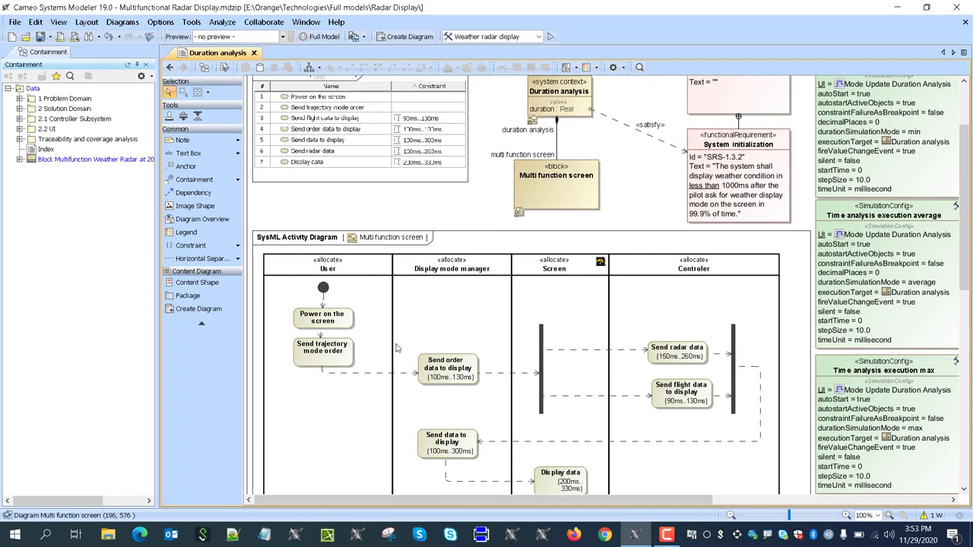
scroll(717, 371, "down", 3)
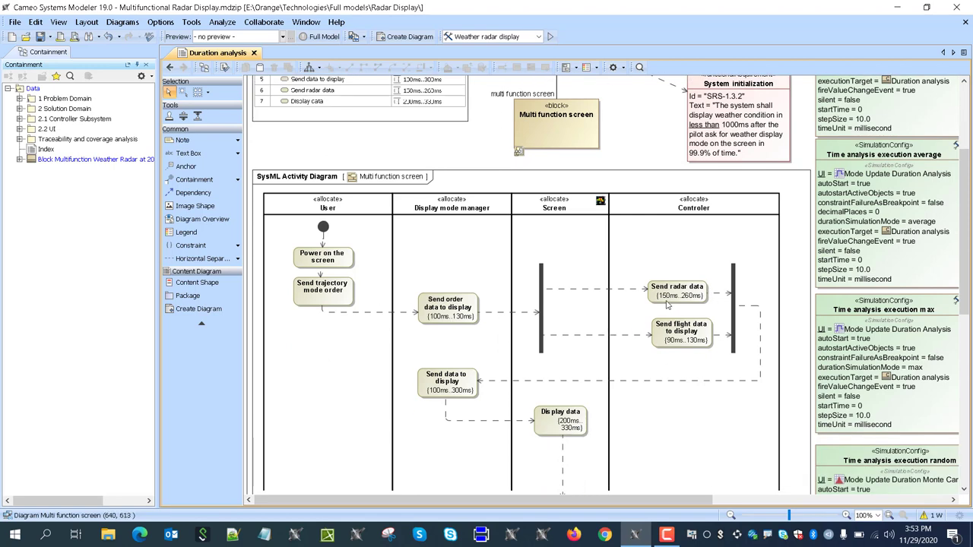
Run the Time analysis execution min configuration, check its timeline chart and duration variable, and close the chart.
left_click(487, 37)
left_click(487, 61)
left_click(551, 36)
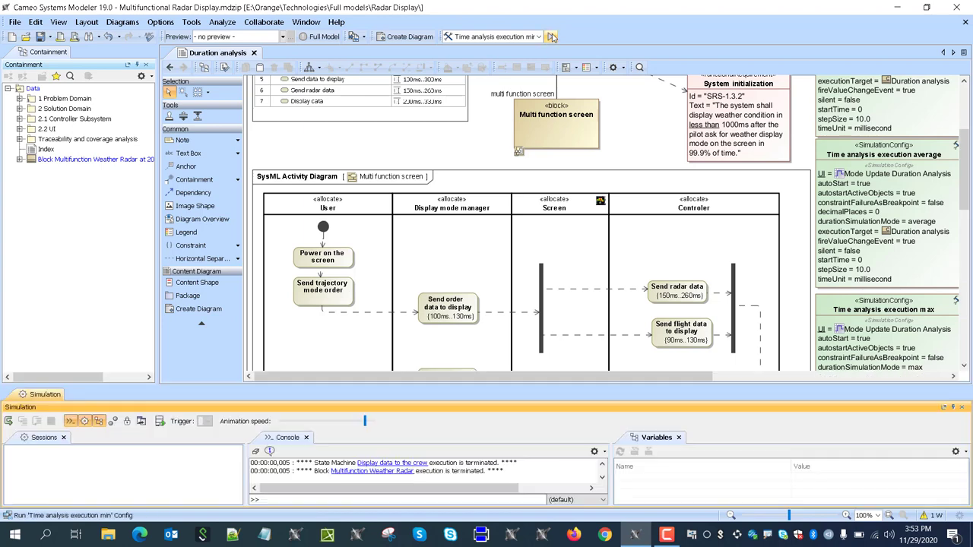
left_click_drag(565, 94, 269, 5)
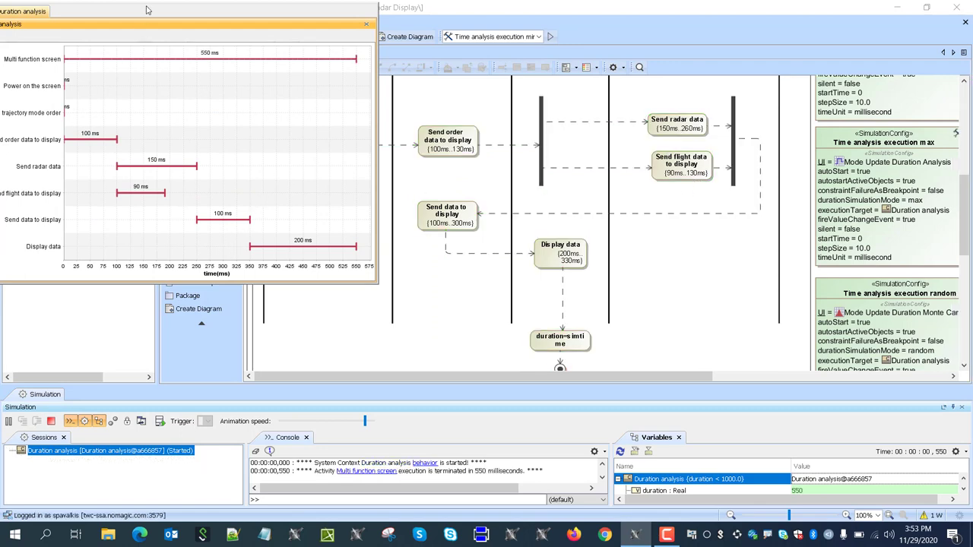
left_click_drag(147, 10, 176, 13)
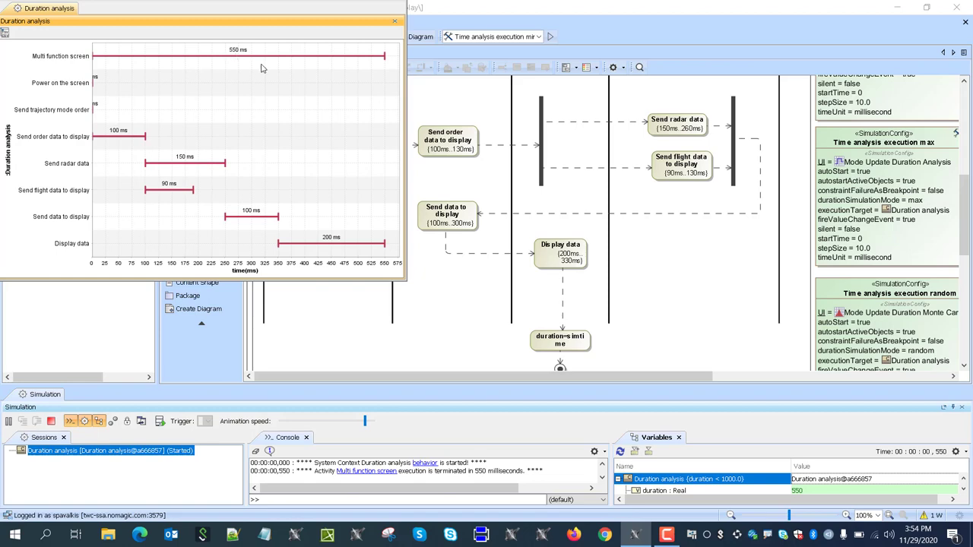
scroll(533, 228, "up", 3)
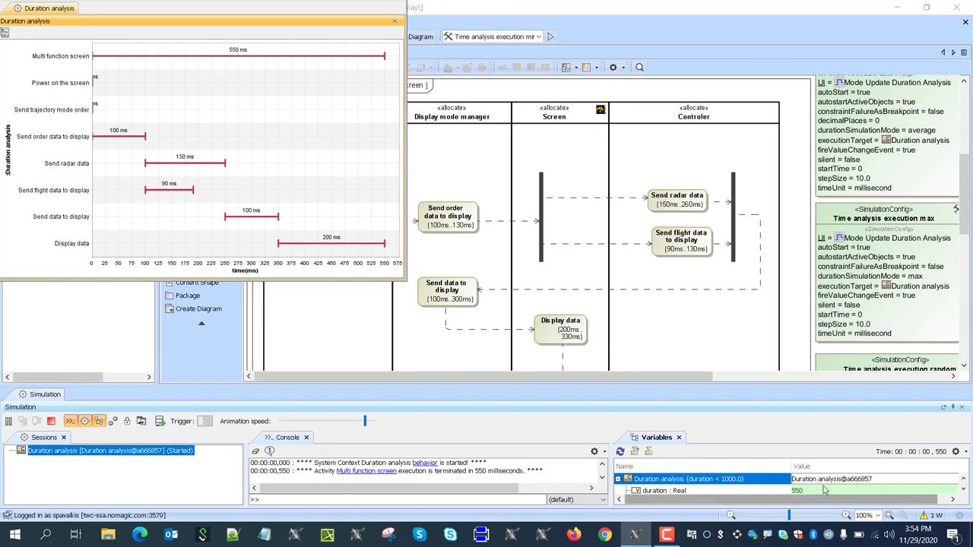
mouse_move(826, 491)
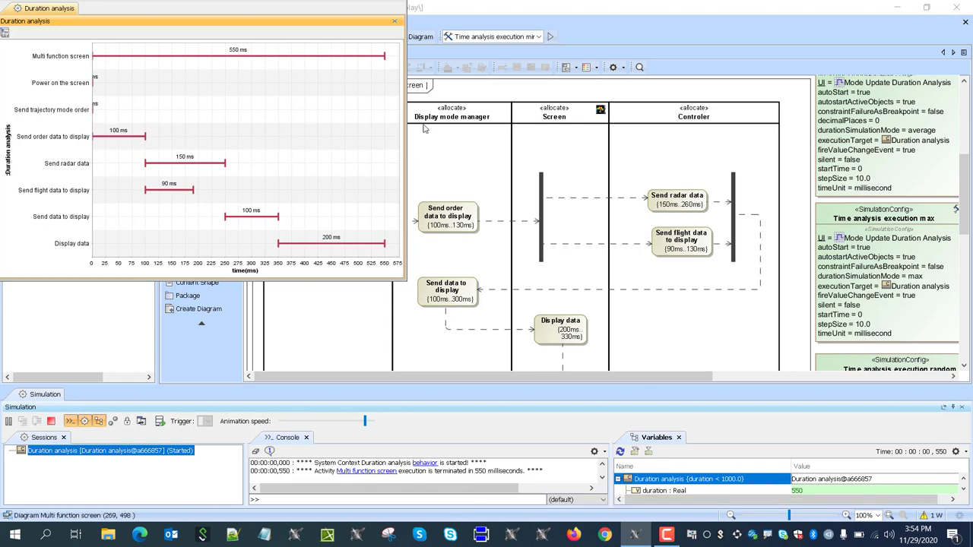
left_click(394, 20)
Run the Time analysis execution average configuration in place of the current execution, check its timeline and duration against requirement SRS-1.3.2, and close the chart.
left_click(493, 37)
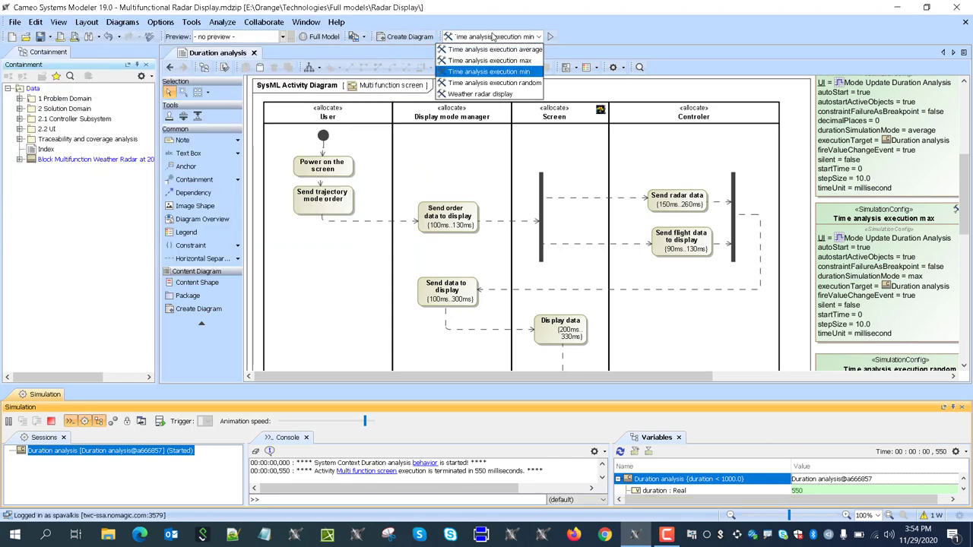
left_click(522, 61)
left_click(517, 38)
left_click(502, 47)
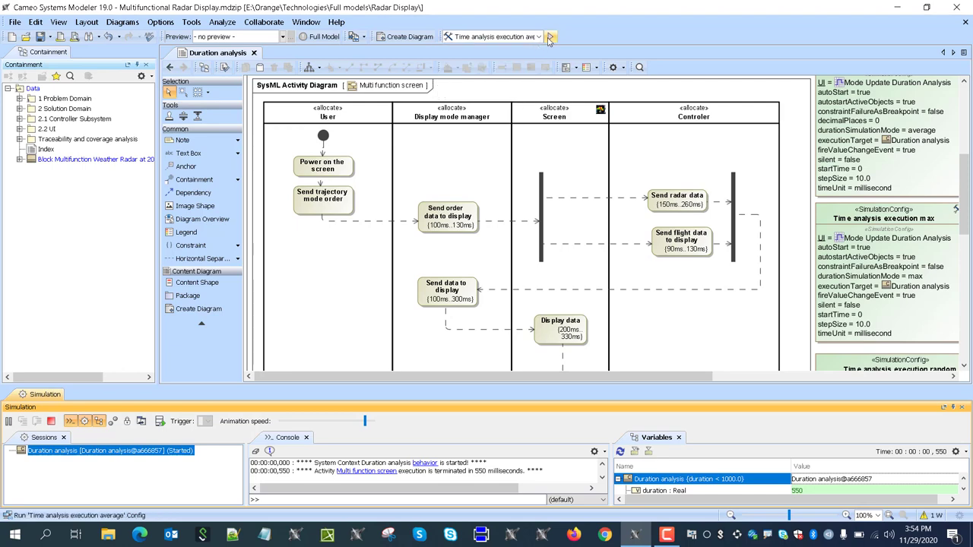
left_click(551, 36)
left_click(536, 307)
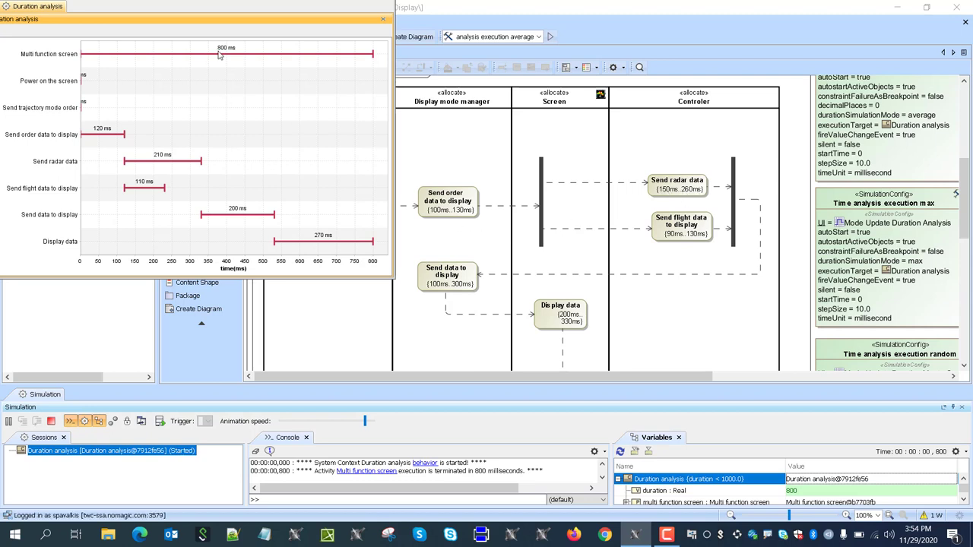
scroll(608, 266, "up", 2)
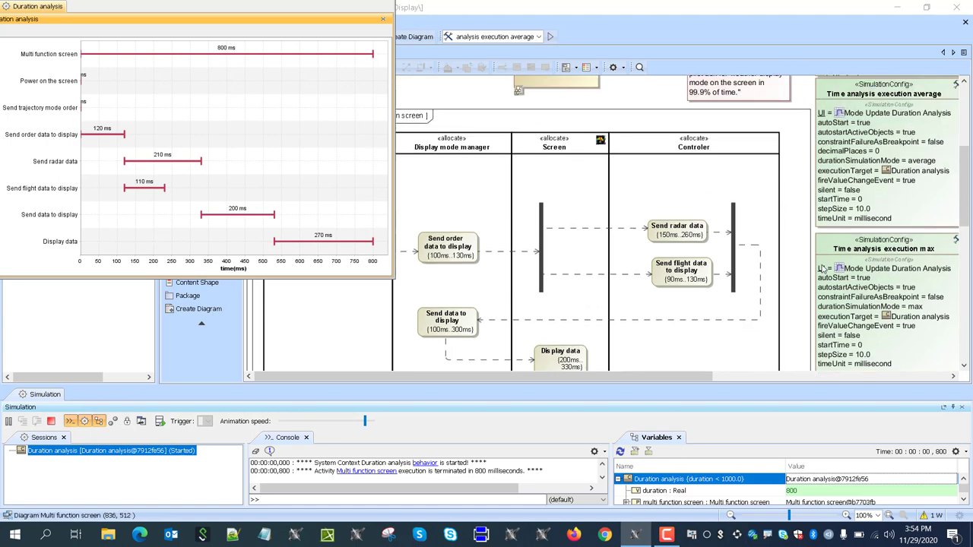
mouse_move(852, 492)
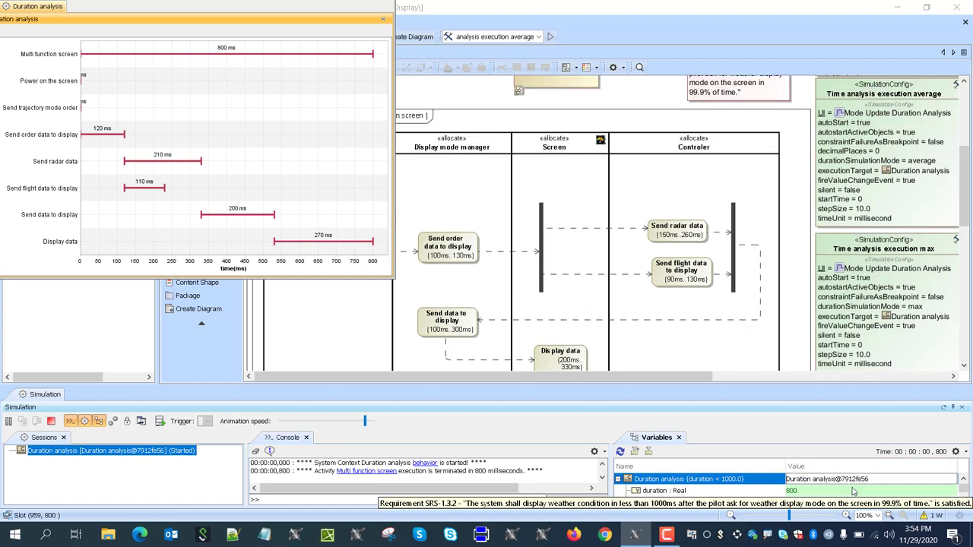
left_click_drag(384, 20, 383, 27)
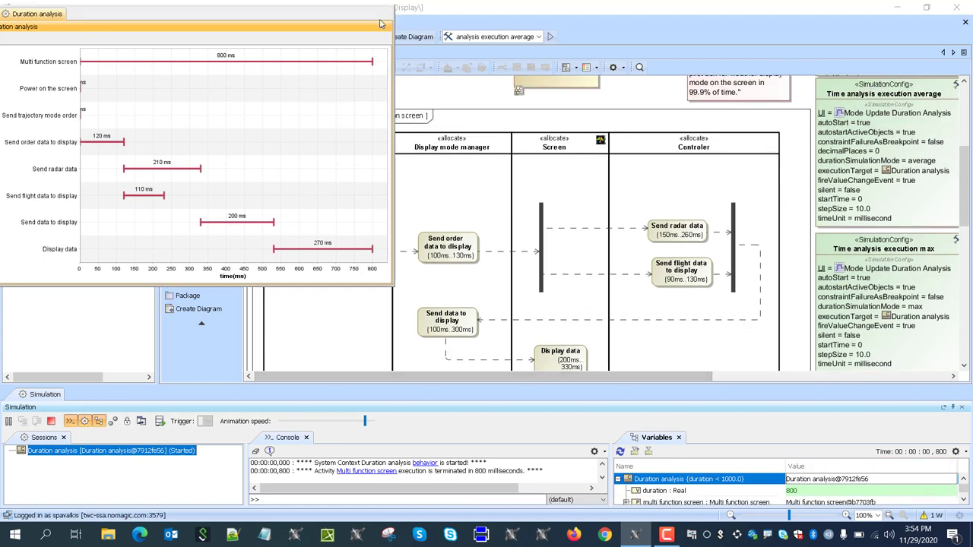
left_click(384, 27)
Run the Time analysis execution max configuration in place of the current execution, check its timeline and duration variable, and close the chart.
left_click(508, 36)
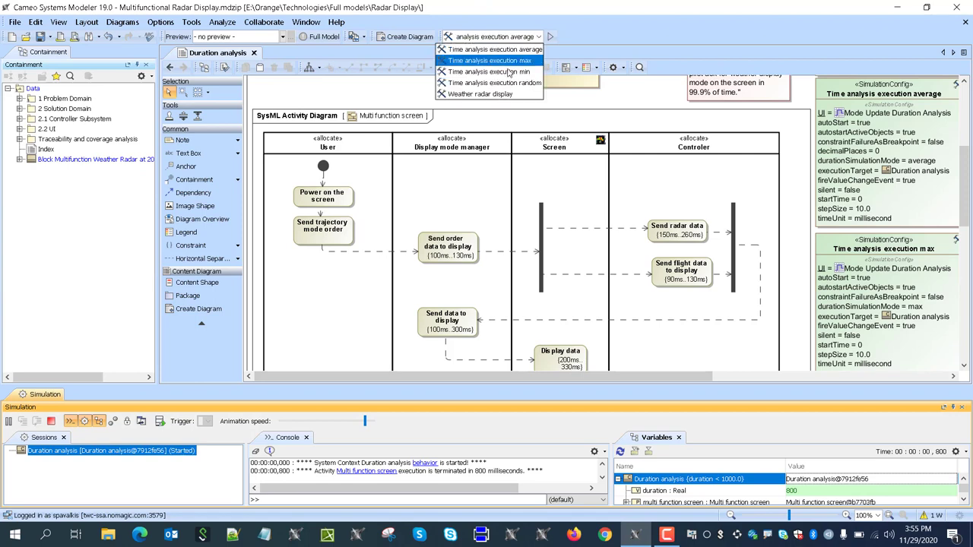
left_click(511, 61)
left_click(551, 37)
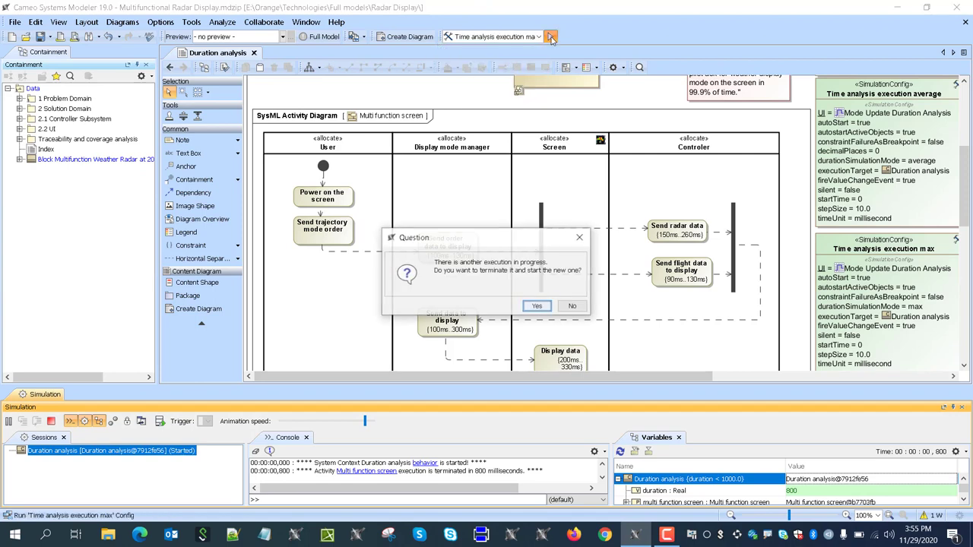
left_click(538, 306)
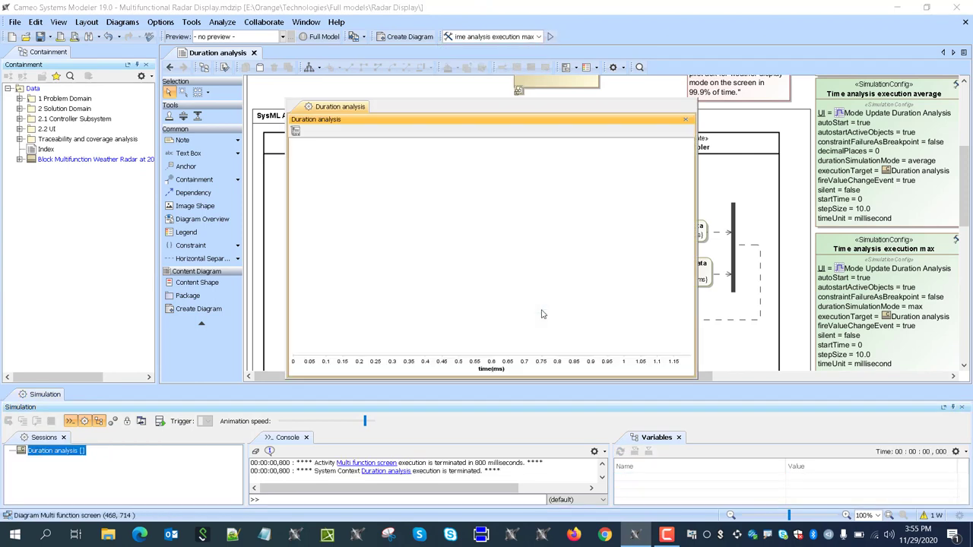
left_click_drag(523, 111, 249, 10)
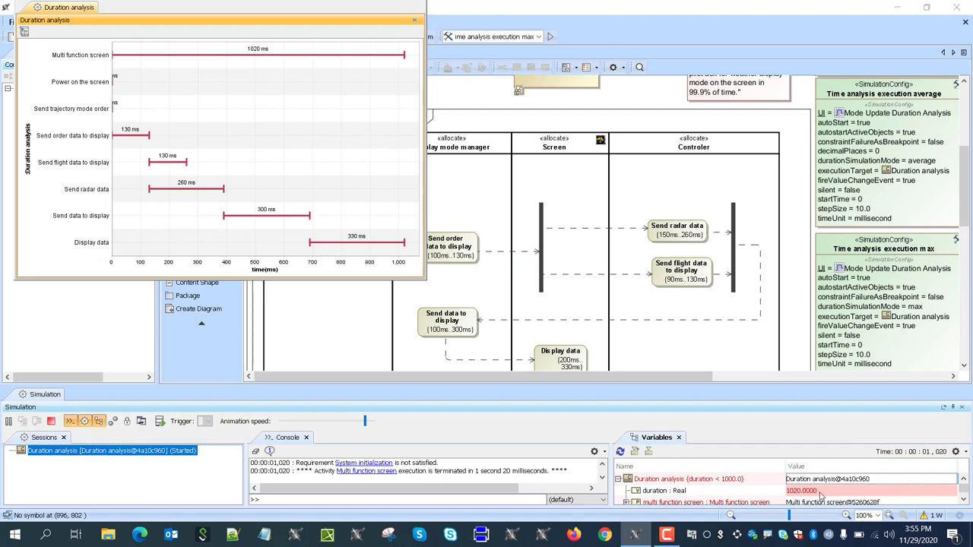
mouse_move(821, 495)
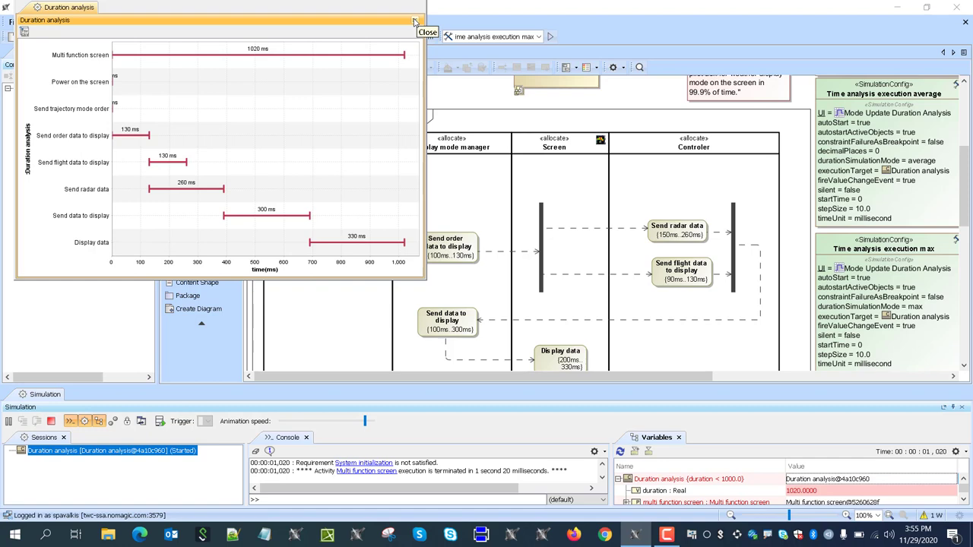
left_click(415, 21)
Close the simulation display and recheck the System initialization requirement against the Multi function screen activity's action durations.
scroll(688, 198, "up", 3)
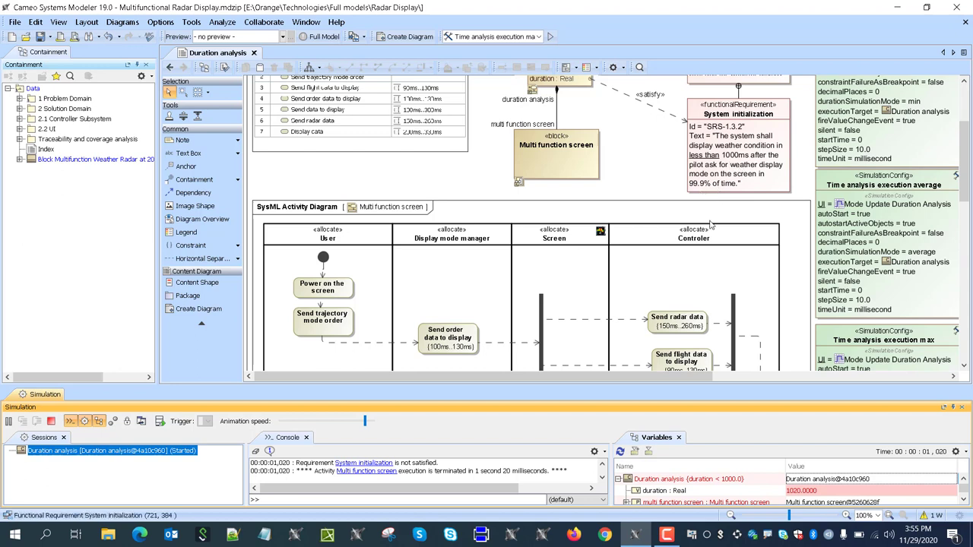
left_click(961, 409)
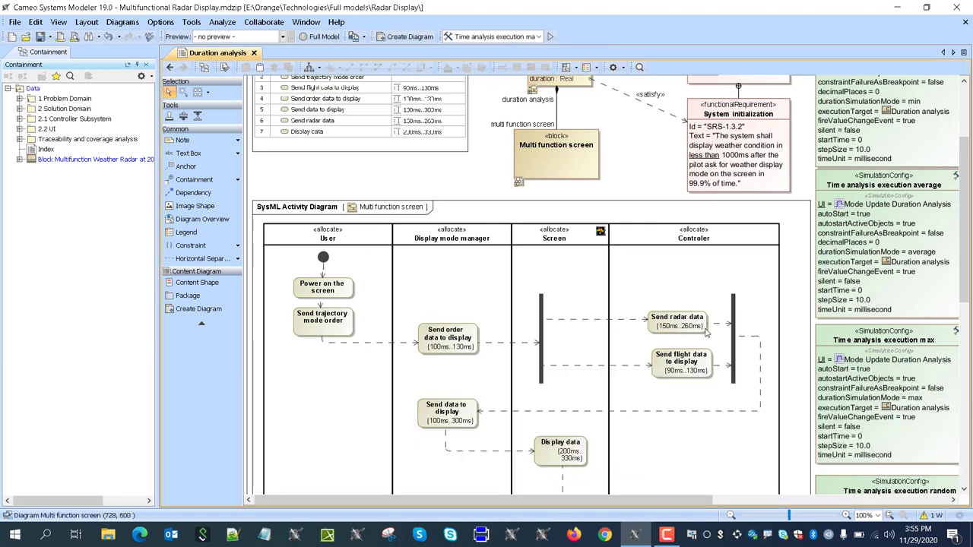
scroll(575, 393, "down", 3)
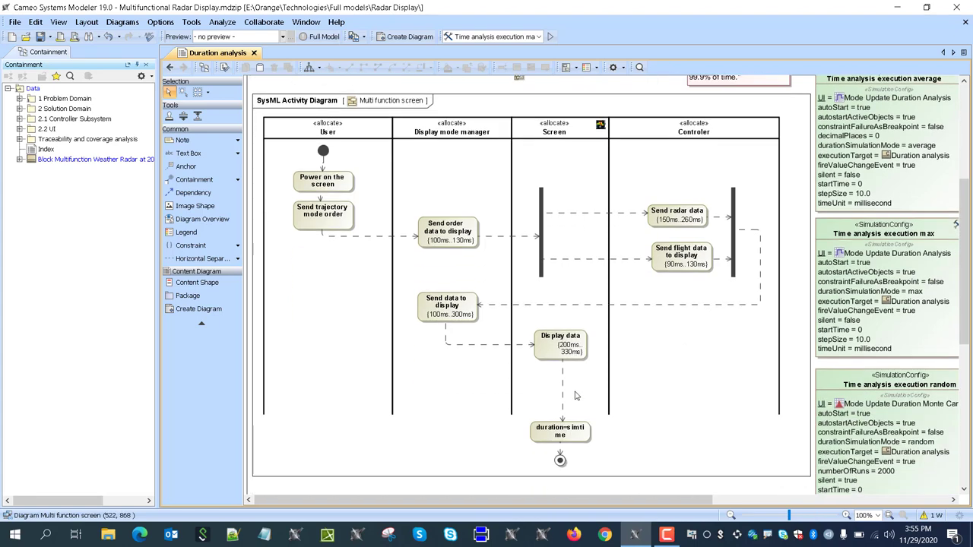
scroll(576, 396, "up", 4)
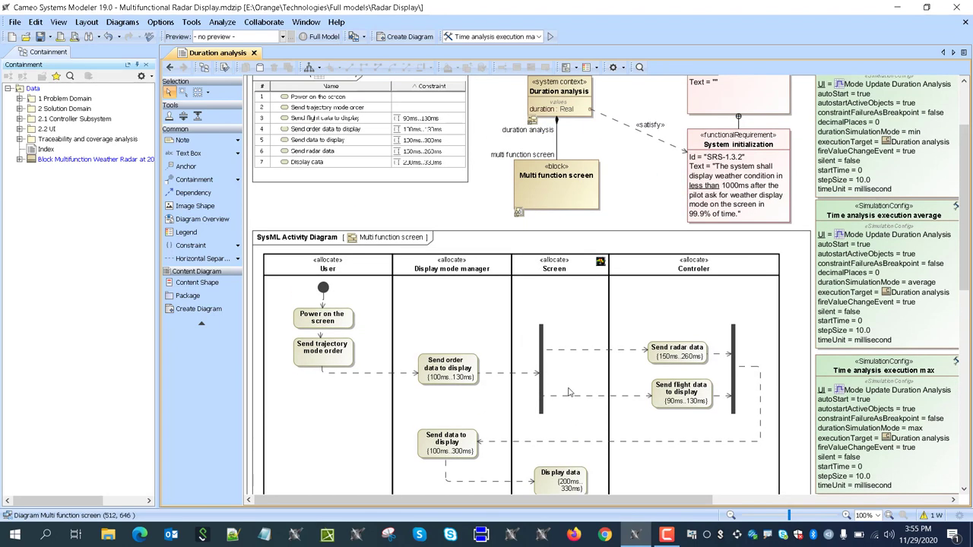
Run the Time analysis execution random configuration in place of the current execution and compare its Monte Carlo histogram with requirement SRS-1.3.2 and the activity durations.
left_click(515, 40)
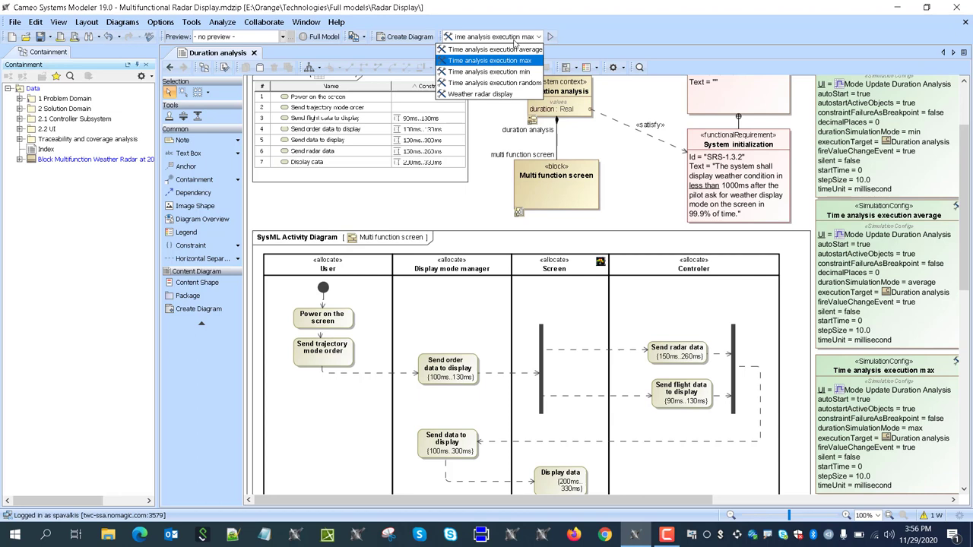
left_click(508, 84)
left_click(551, 36)
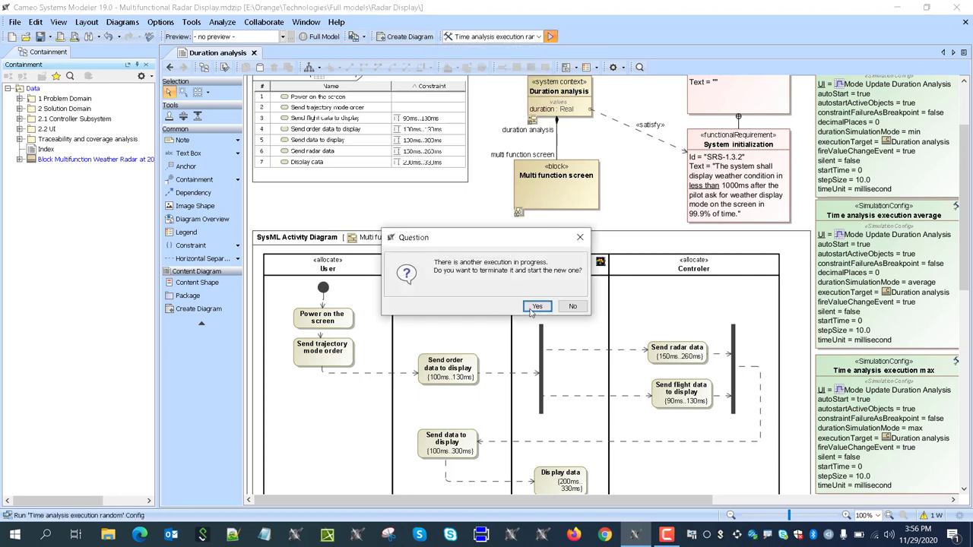
left_click(530, 310)
left_click_drag(458, 85, 175, 8)
left_click_drag(290, 23, 340, 76)
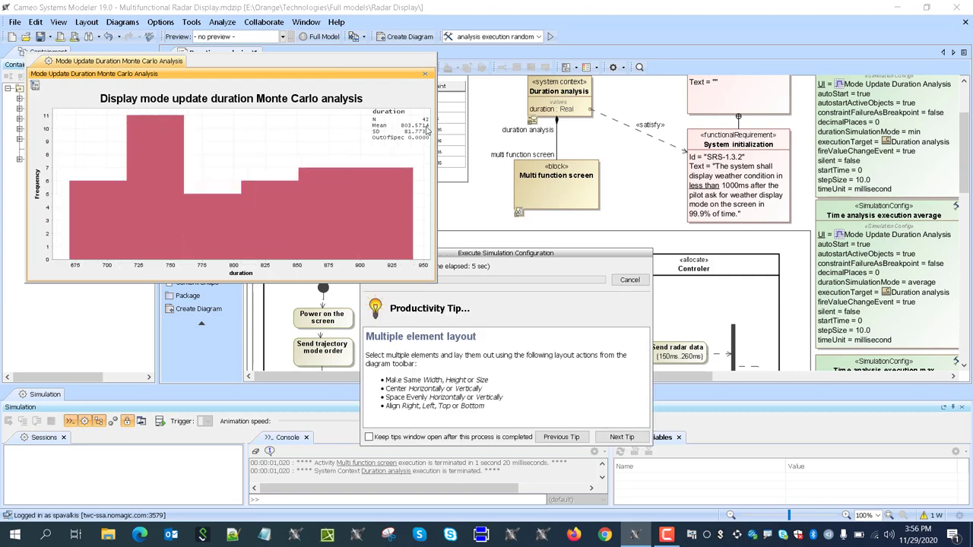
left_click_drag(568, 257, 373, 306)
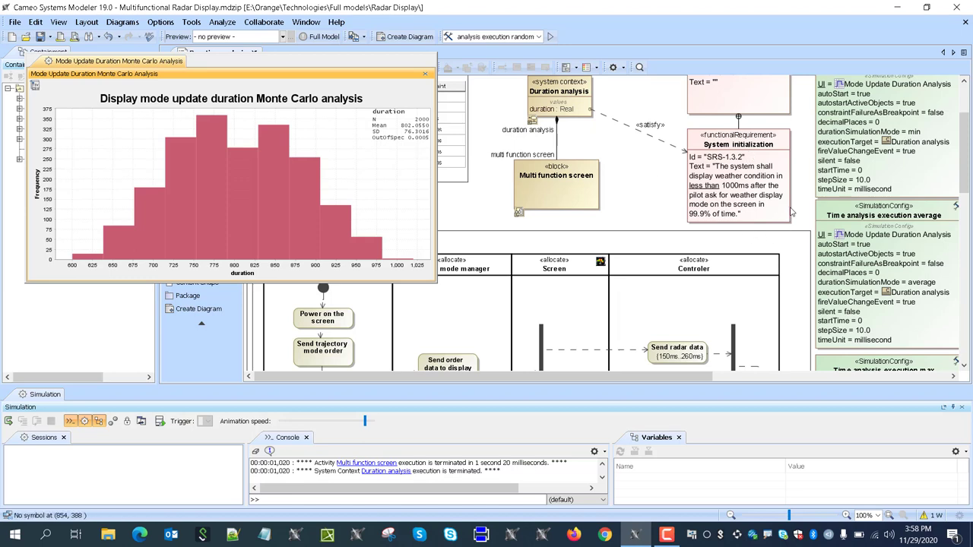
scroll(669, 338, "down", 4)
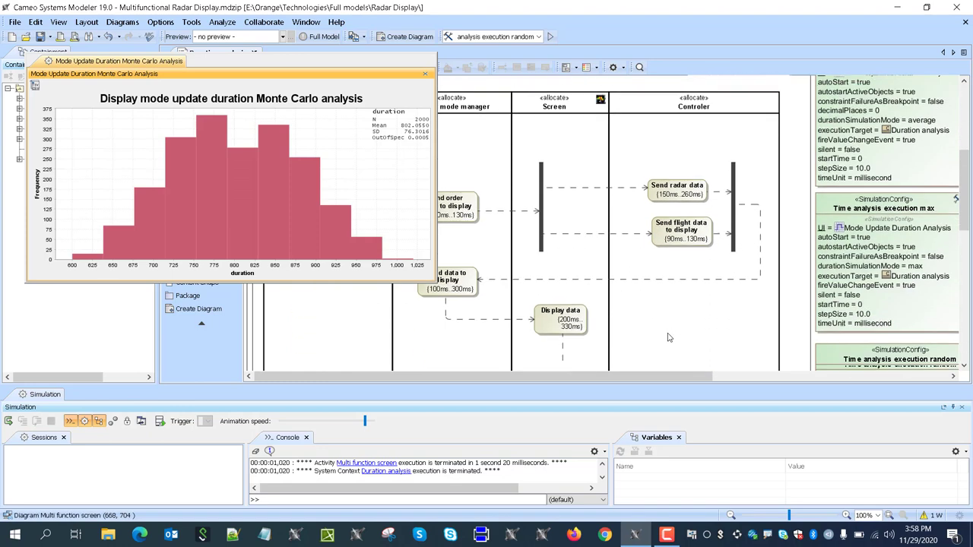
scroll(669, 338, "up", 1)
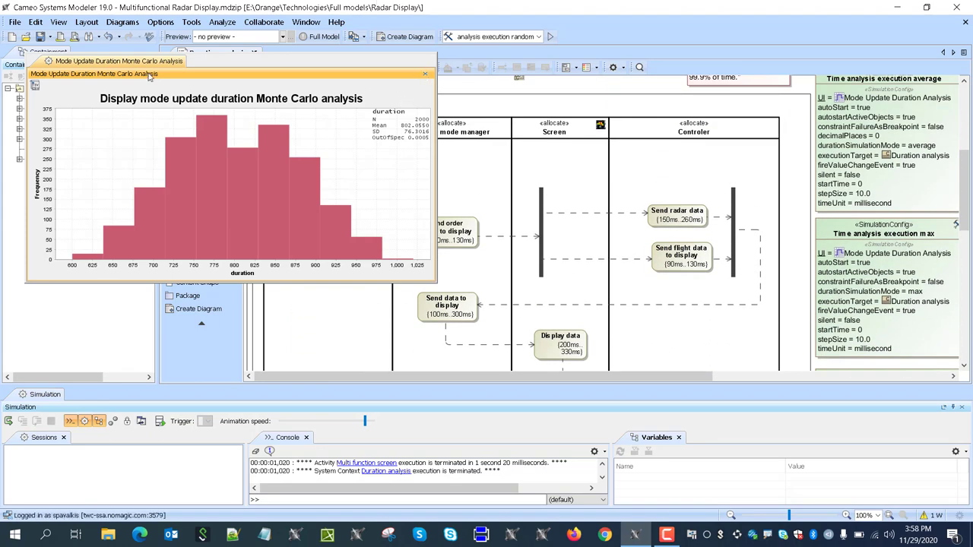
Check the file types available for exporting the Monte Carlo histogram data, and cancel the export.
left_click(35, 85)
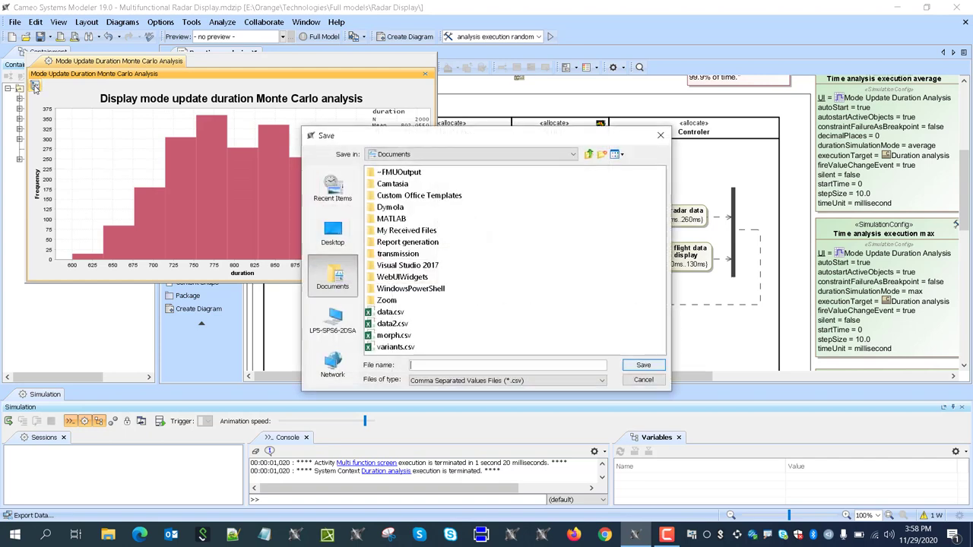
left_click(459, 381)
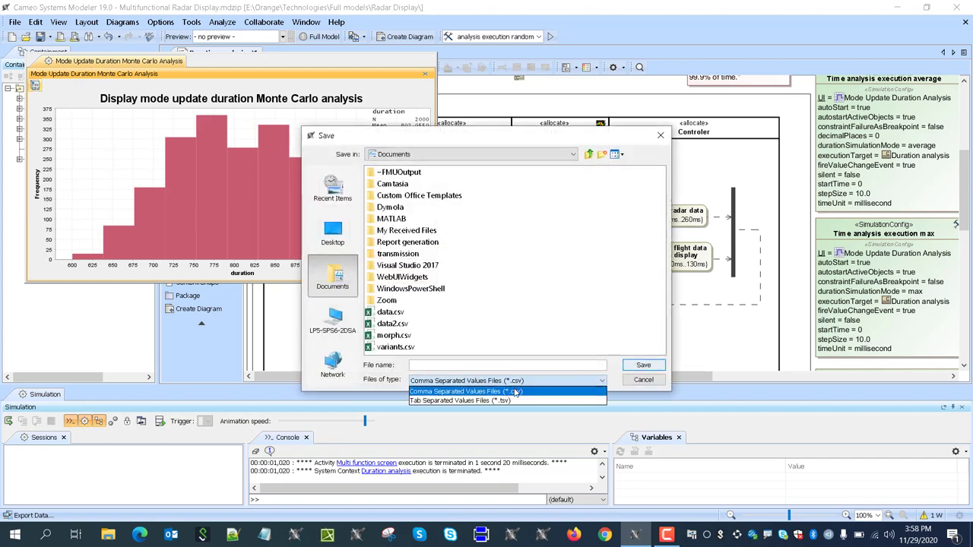
left_click(642, 380)
left_click(642, 380)
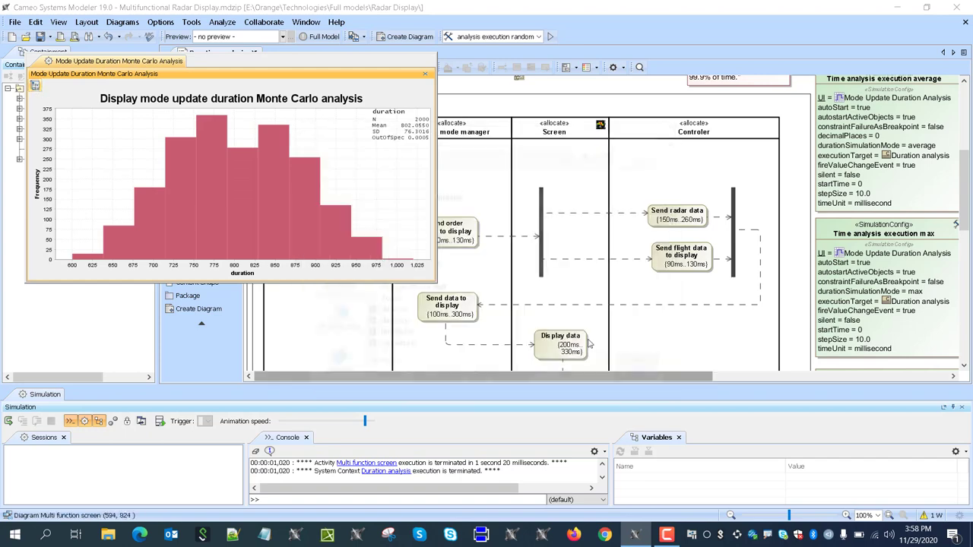
Close the Monte Carlo histogram and the simulation display, and return to the Index diagram.
left_click(424, 75)
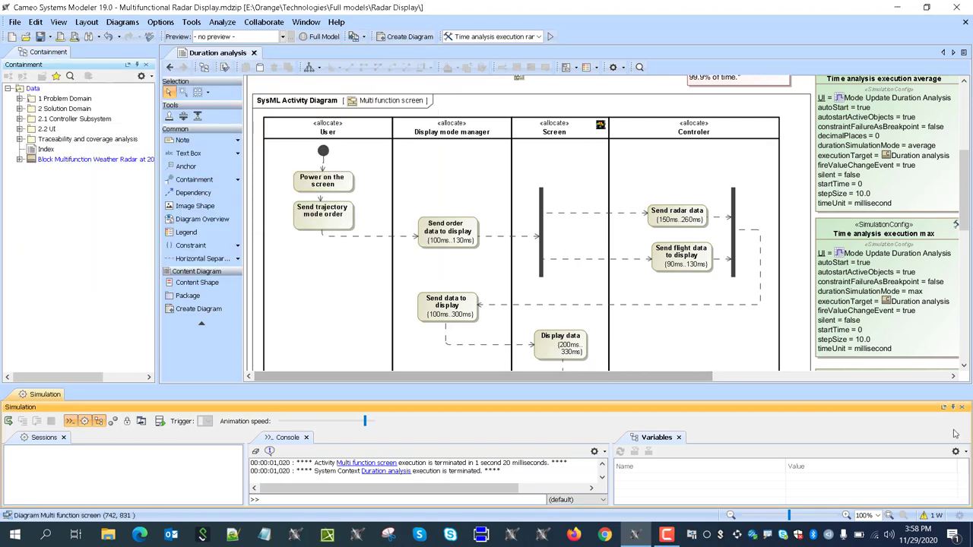
left_click(962, 407)
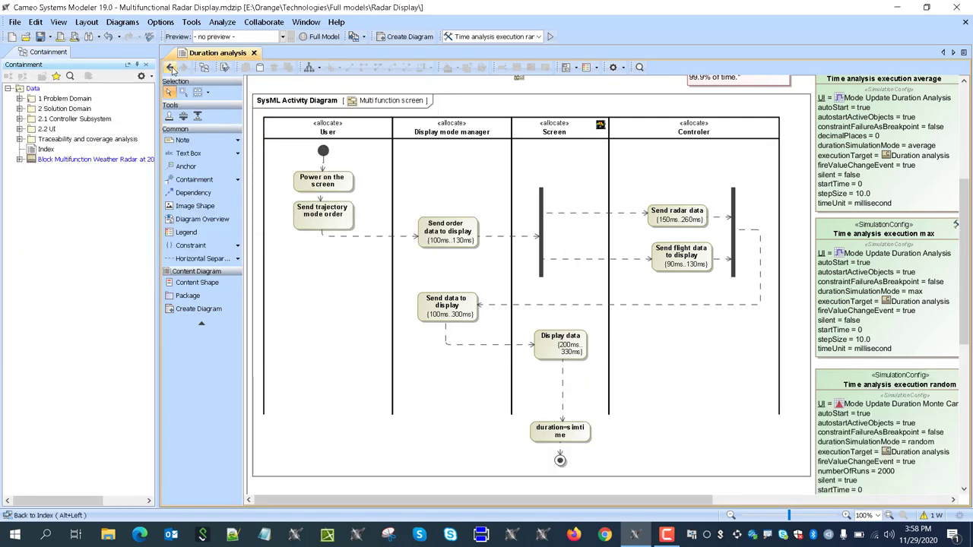
left_click(171, 68)
Open the Functional requirements use case diagram from the Controller Subsystem Behavior view.
scroll(603, 317, "down", 3)
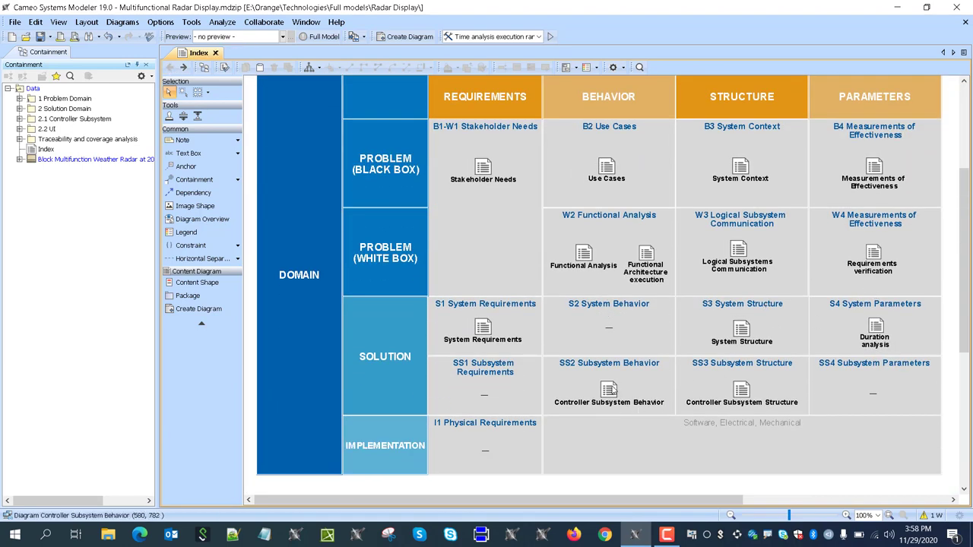
double_click(611, 391)
double_click(316, 205)
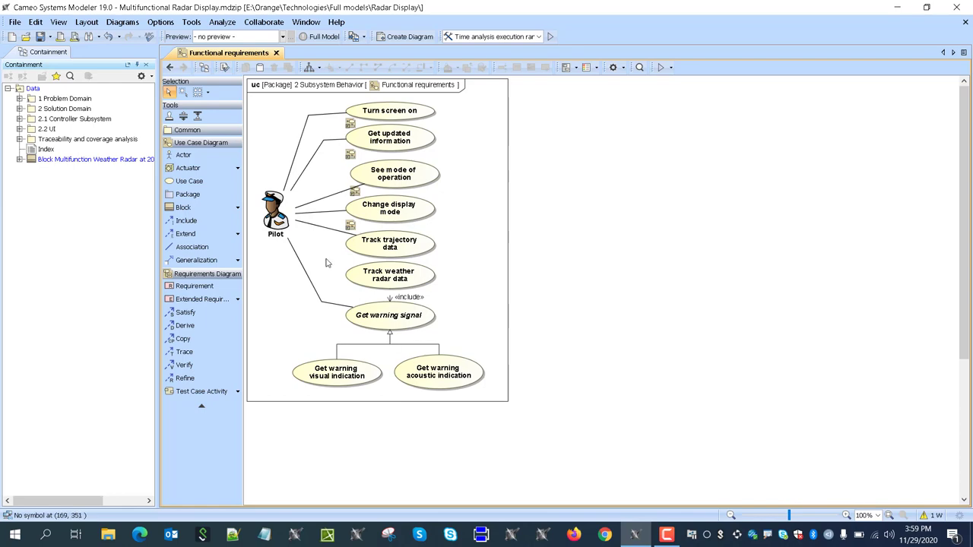
Review the activity diagrams behind the Turn screen on and Get updated information use cases, returning to the Functional requirements diagram.
left_click(172, 68)
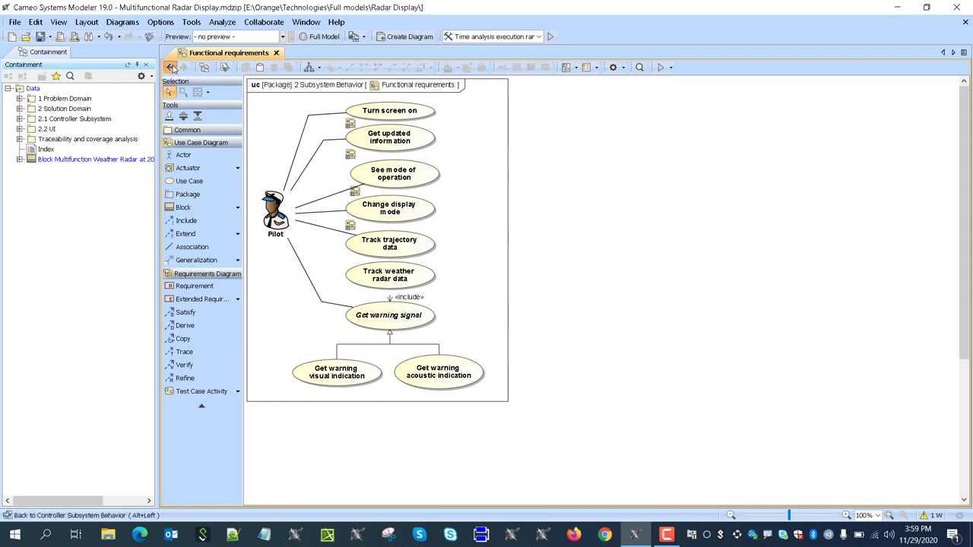
left_click(184, 67)
double_click(399, 114)
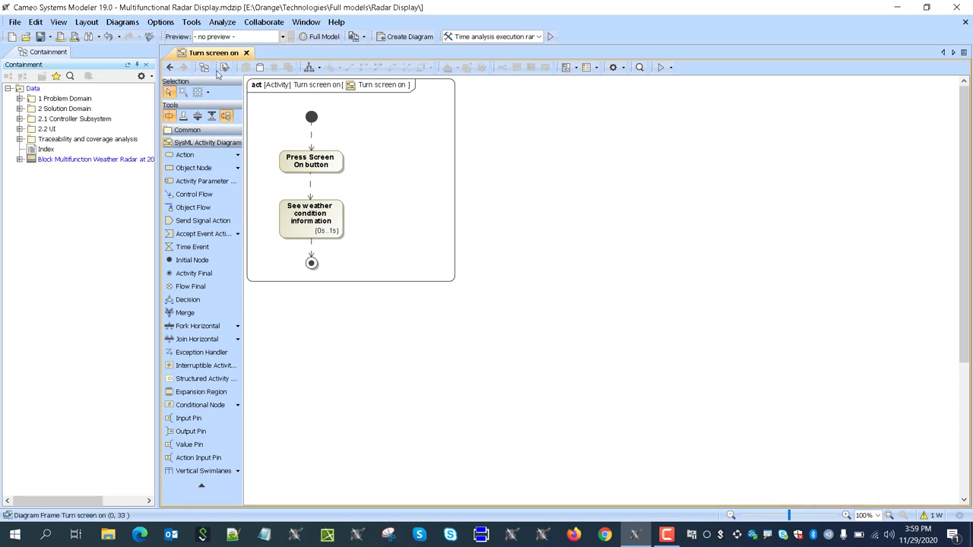
left_click(171, 68)
double_click(371, 141)
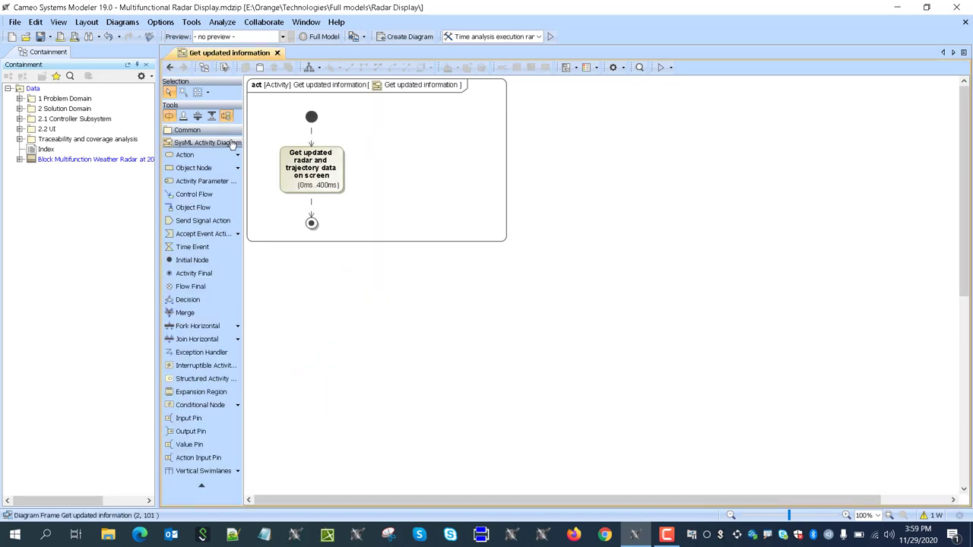
left_click(169, 68)
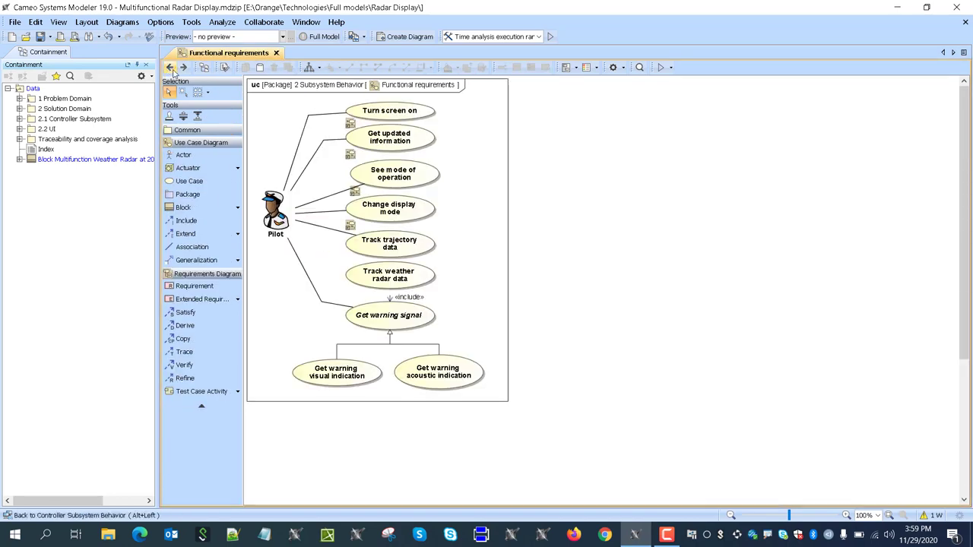
Review the System requirements - Software requirements matrix from the Controller Subsystem Behavior view and return to the Index.
left_click(168, 67)
double_click(391, 199)
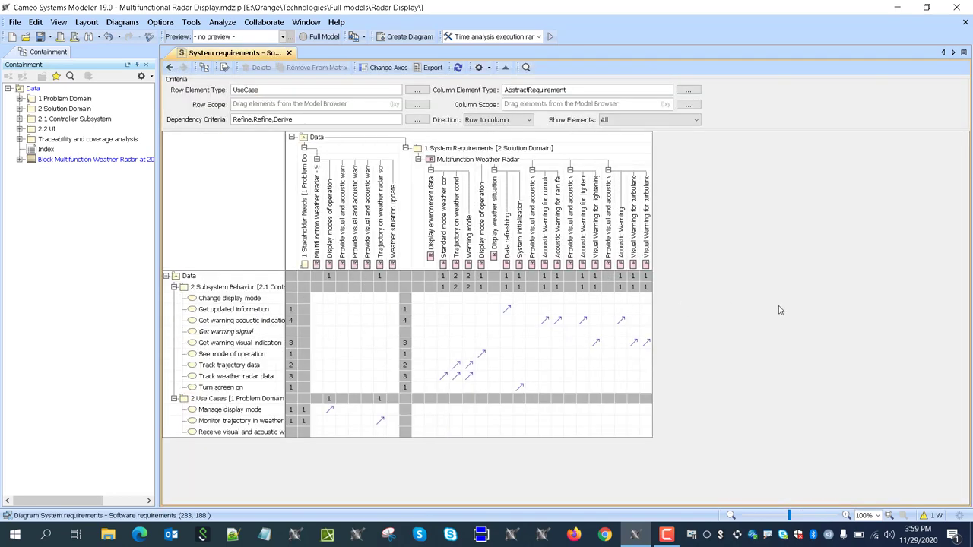
left_click(171, 67)
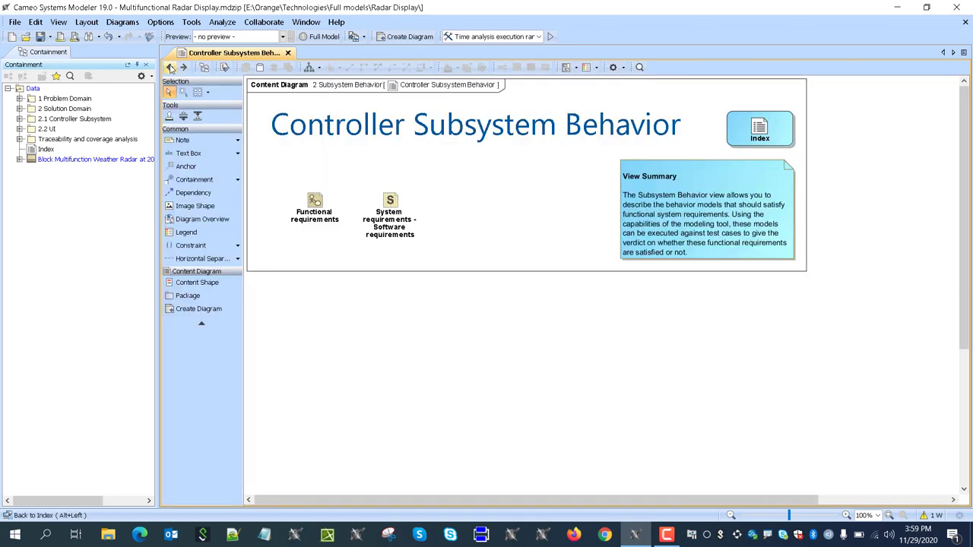
left_click(171, 67)
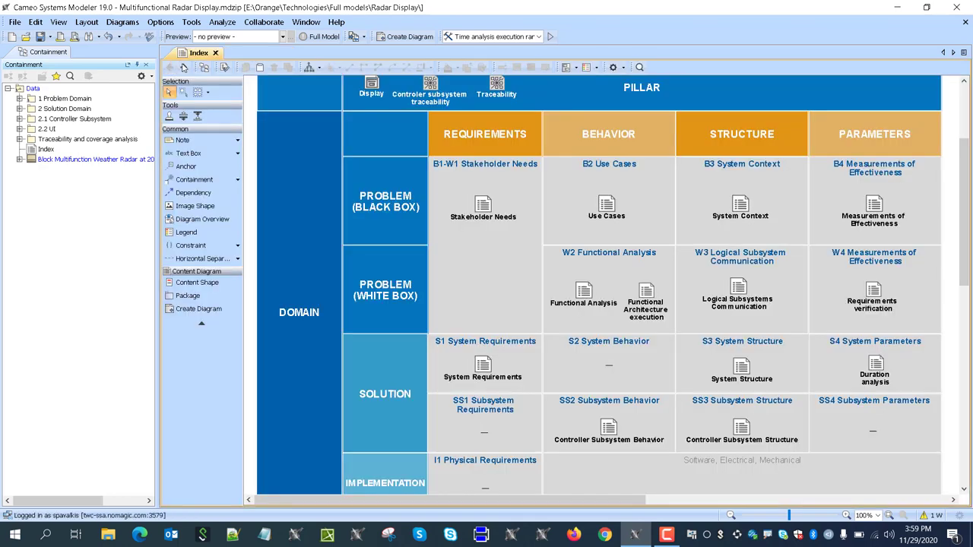
Open the Controller Subsystem Structure view, review its Architecture class diagram, and return to the view.
double_click(742, 428)
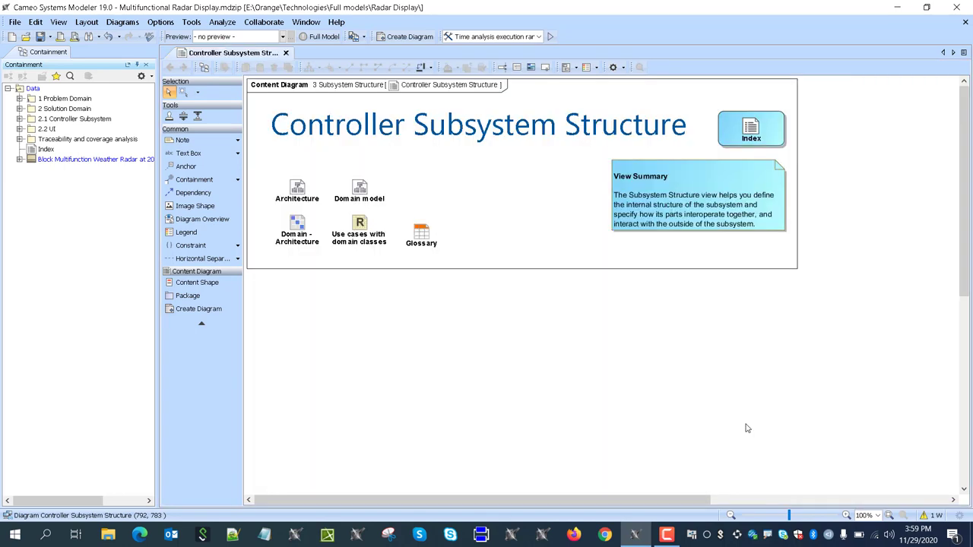
double_click(296, 190)
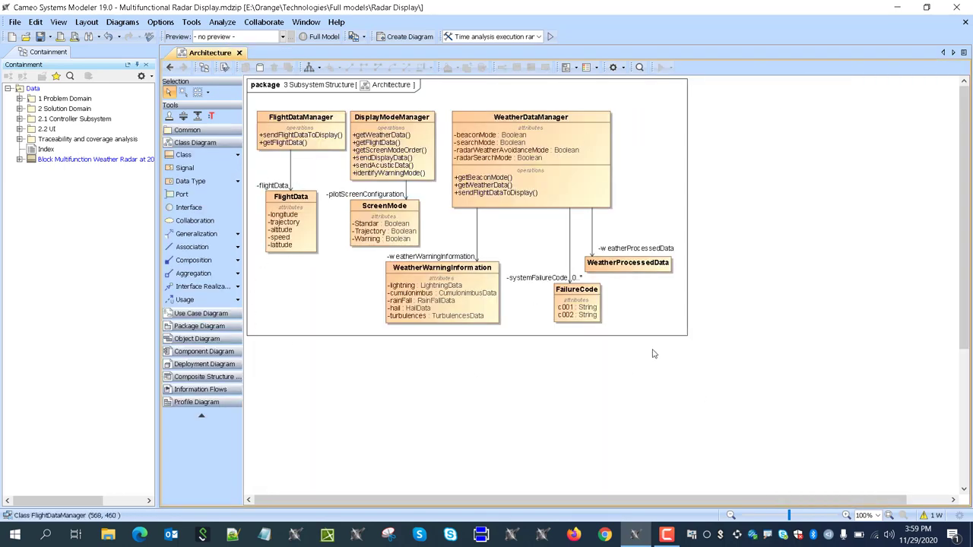
left_click(169, 67)
Review the Domain model diagram and the Glossary table, returning to the Controller Subsystem Structure view.
double_click(360, 190)
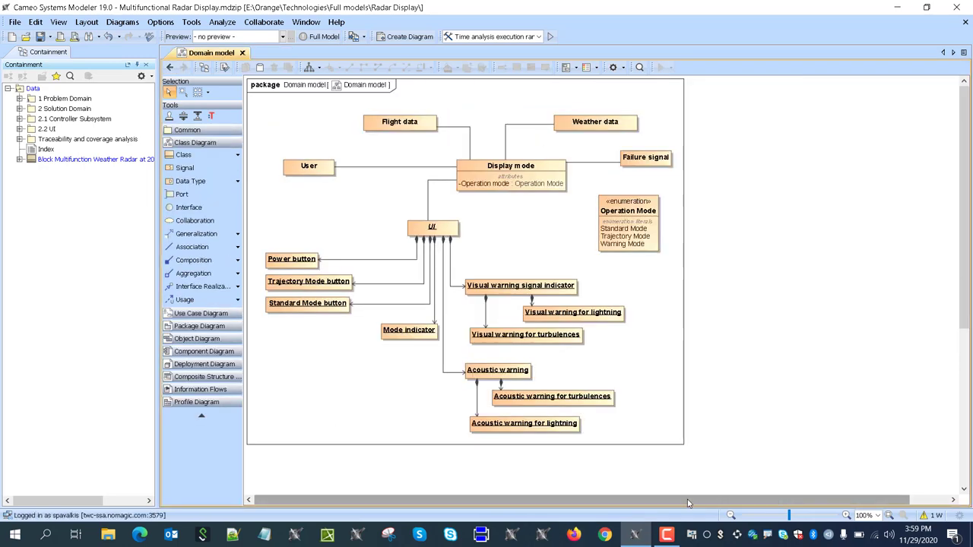
key("alt+Left")
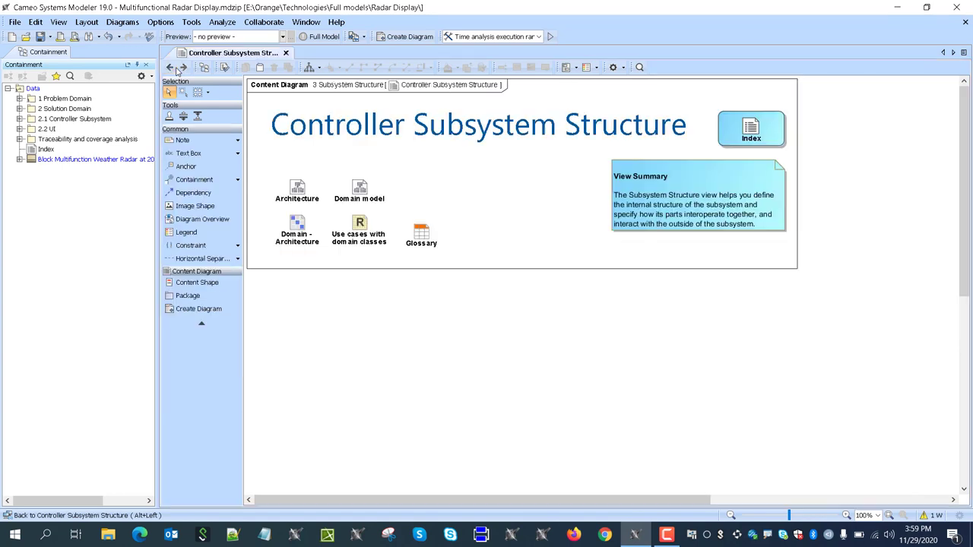
double_click(425, 232)
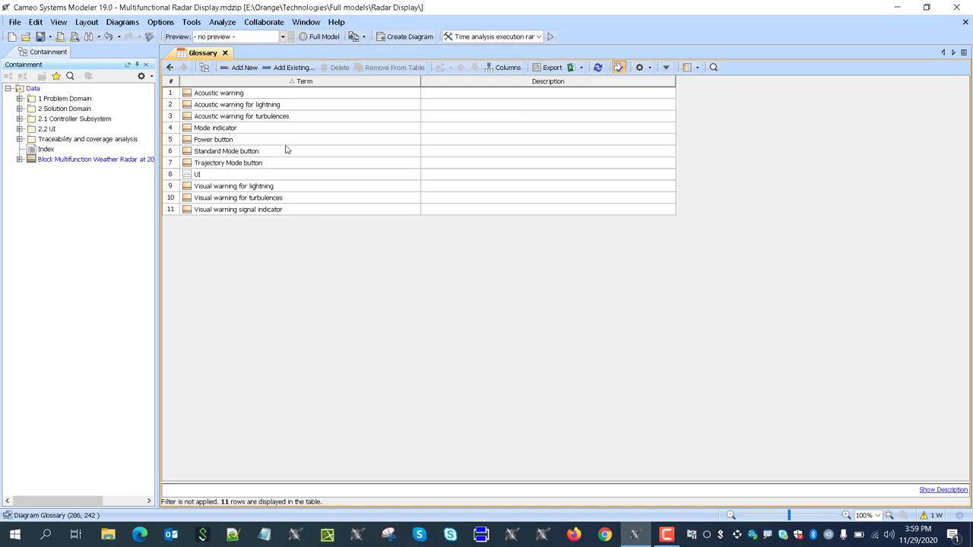
left_click(170, 67)
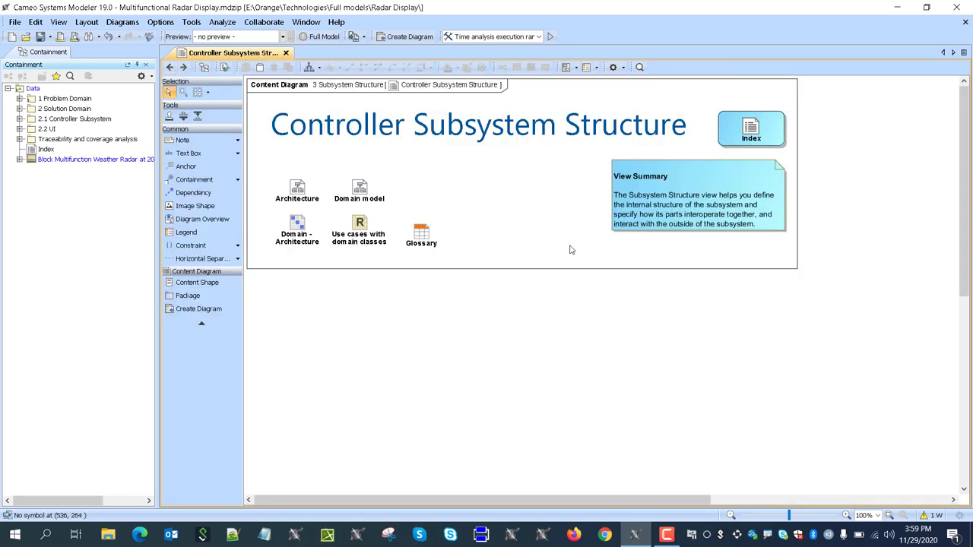
Show the glossary description of the Visual warning signal indicator class in the Domain model diagram, and go back to the subsystem structure view.
double_click(359, 192)
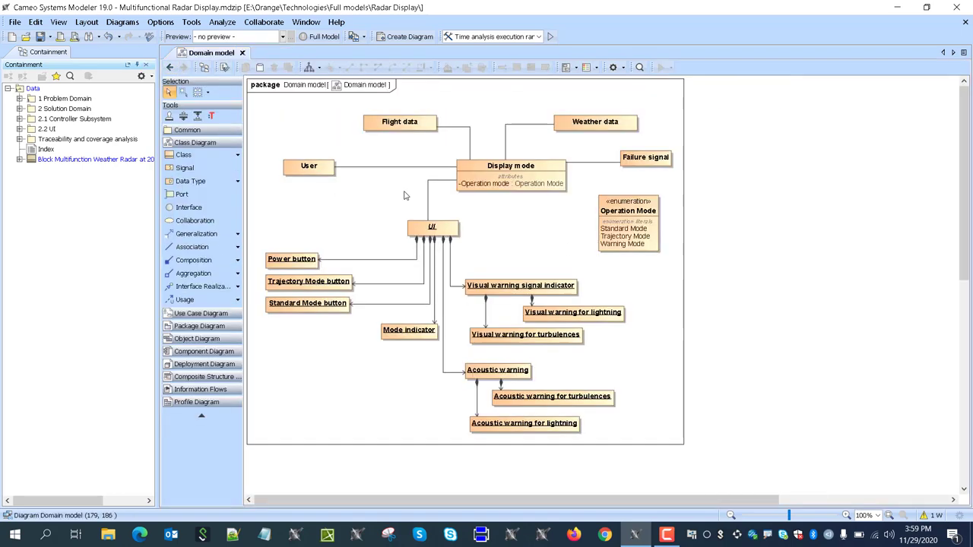
left_click(518, 291)
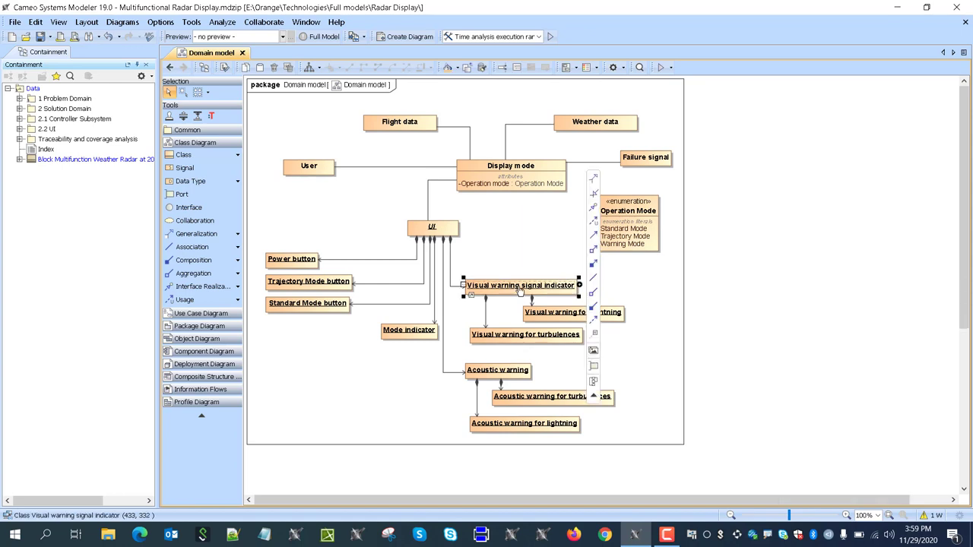
mouse_move(520, 291)
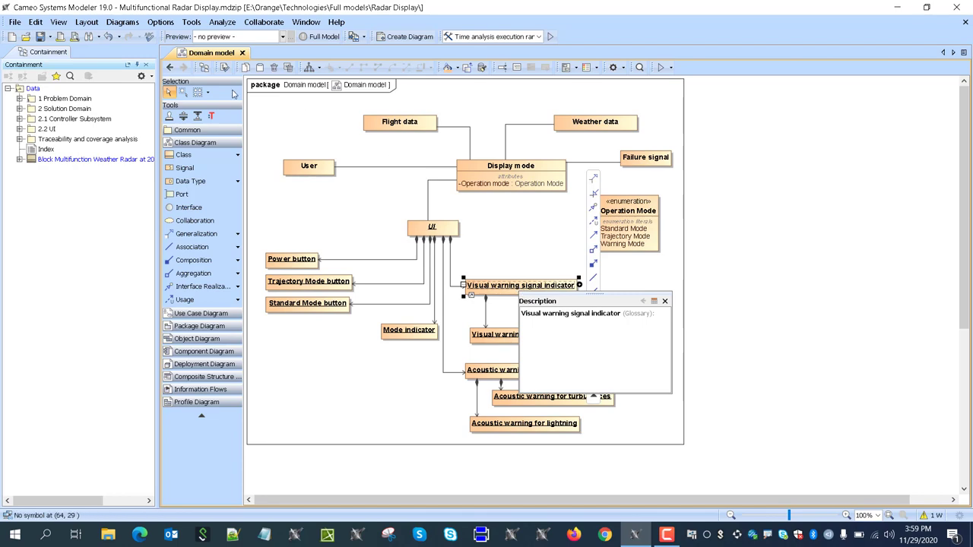
left_click(170, 68)
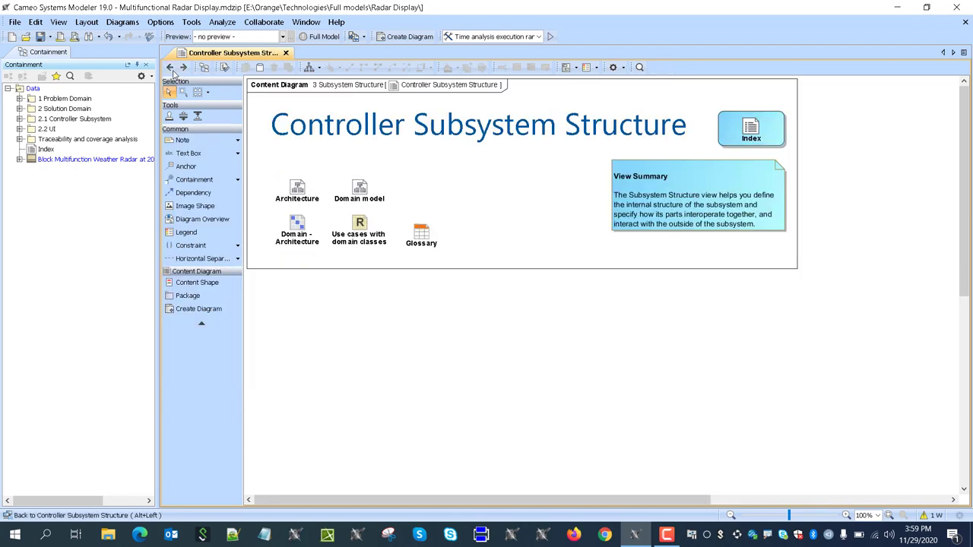
Review the Domain - Architecture matrix tracing subsystem classes to domain model classes, and return to the subsystem structure view.
left_click(304, 228)
double_click(301, 226)
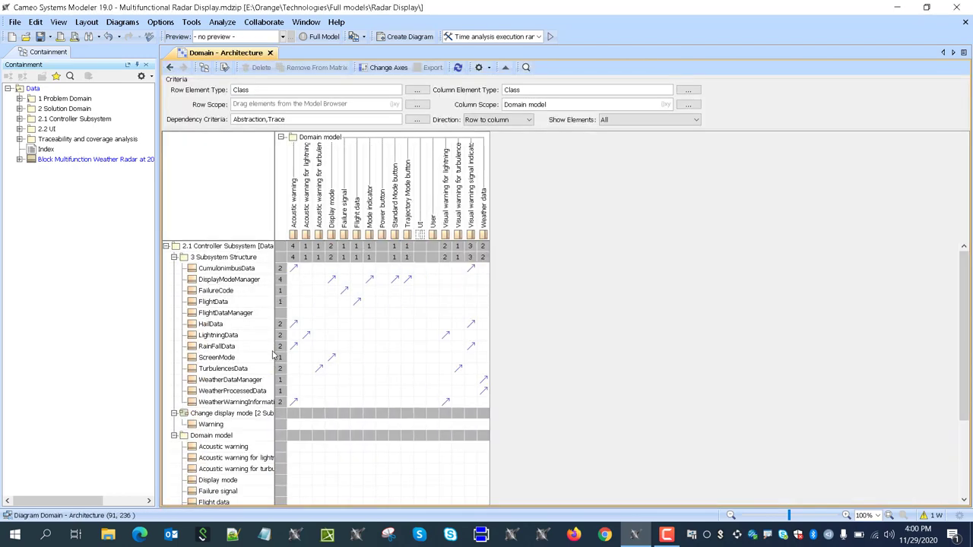
left_click(172, 67)
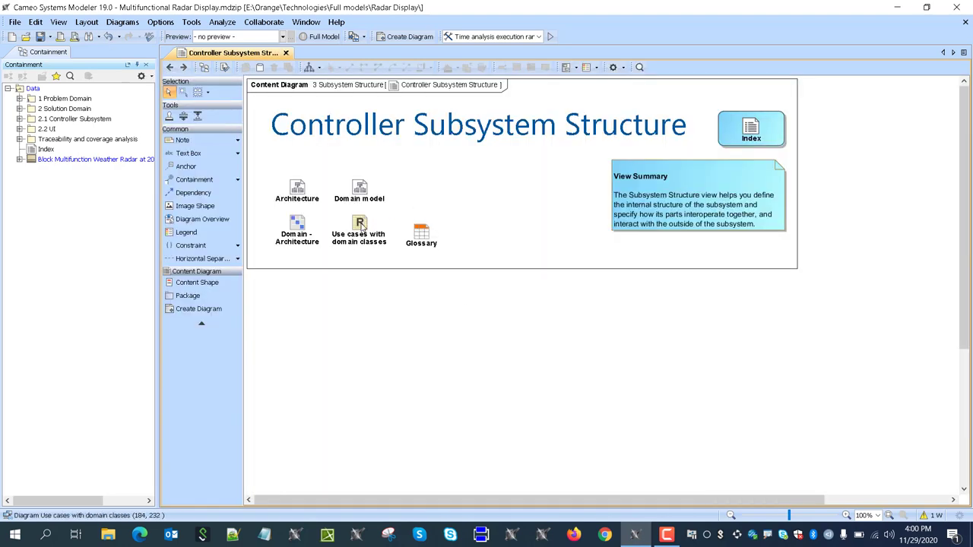
Review the Use cases with domain classes refine matrix and return to the pillar row of the Index diagram.
double_click(361, 226)
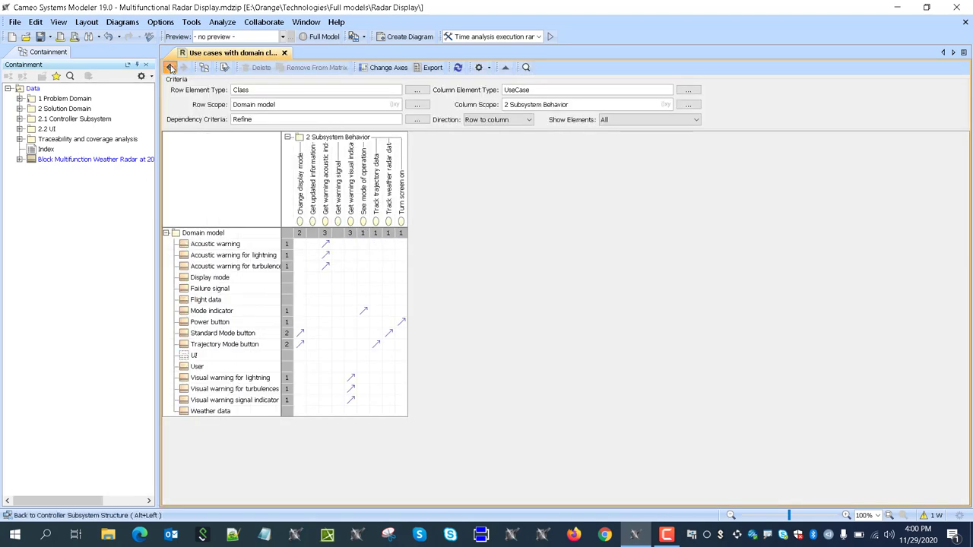
left_click(171, 67)
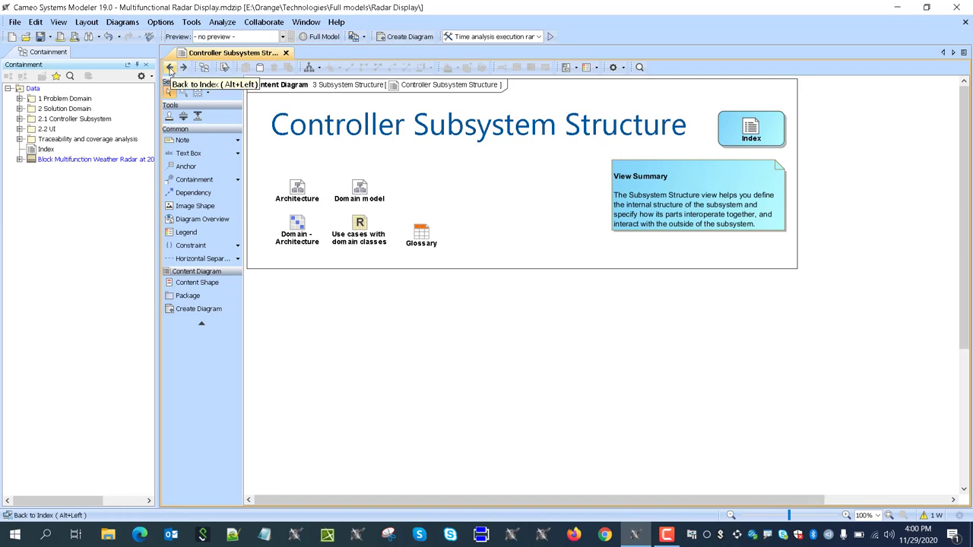
left_click(171, 68)
scroll(487, 189, "up", 1)
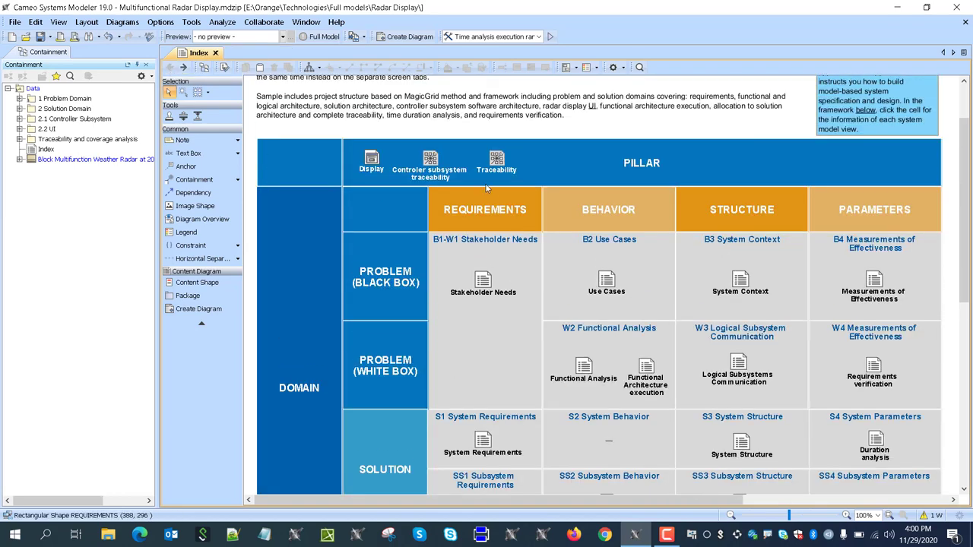
Review the Controller subsystem traceability map and the Traceability map of stakeholder needs, returning to the Index diagram after each.
double_click(430, 159)
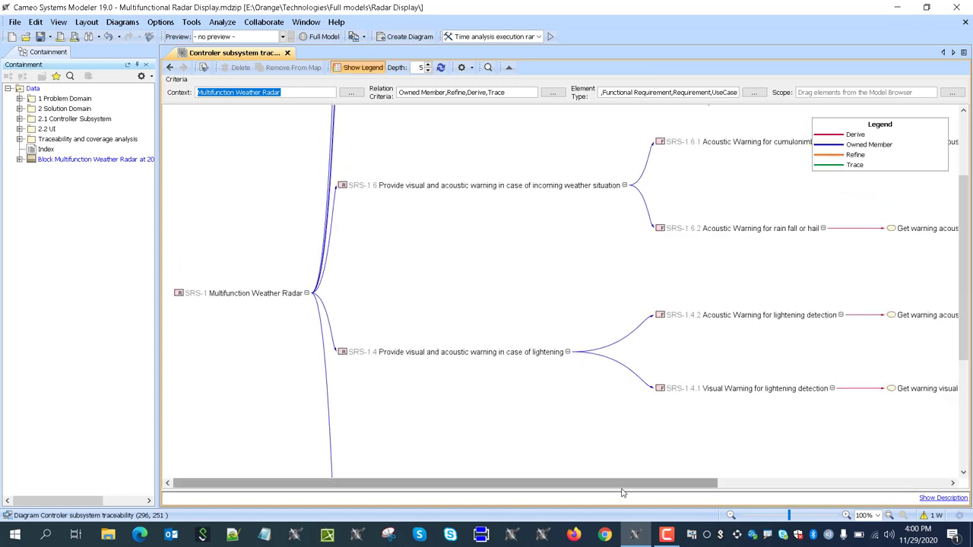
left_click_drag(665, 482, 888, 482)
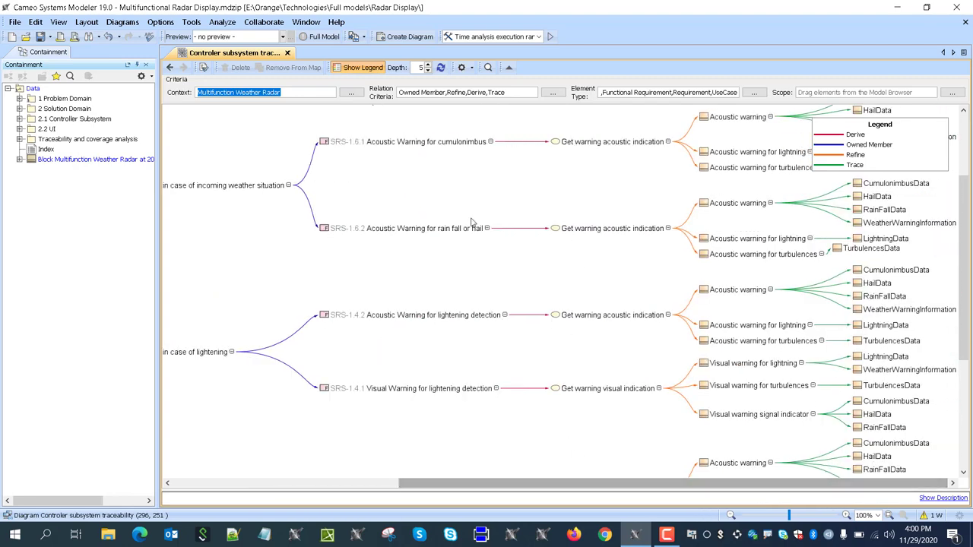
left_click(171, 68)
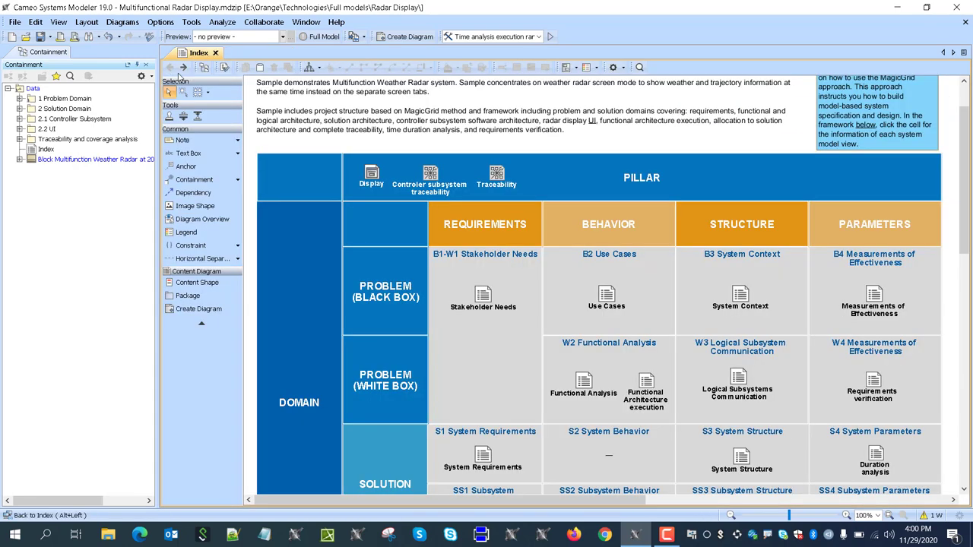
left_click(496, 175)
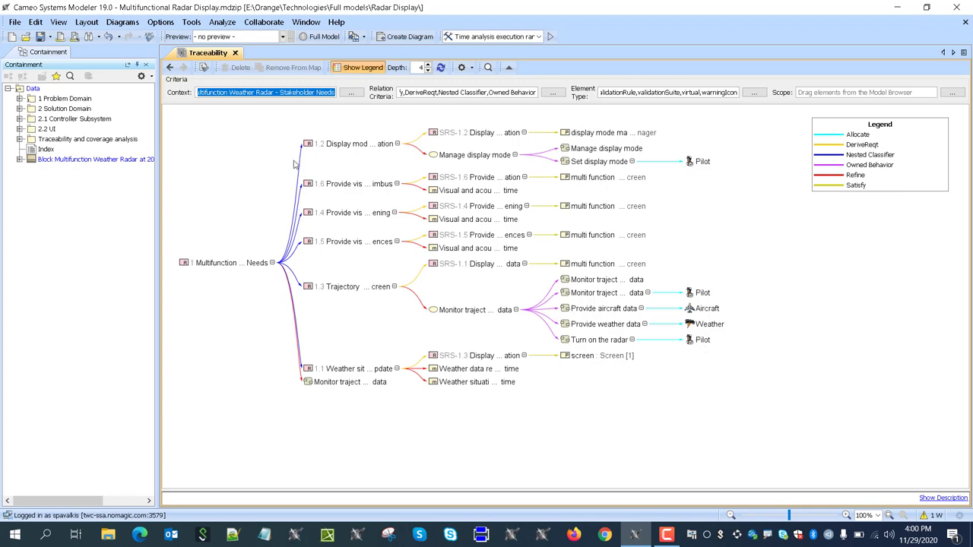
left_click(170, 68)
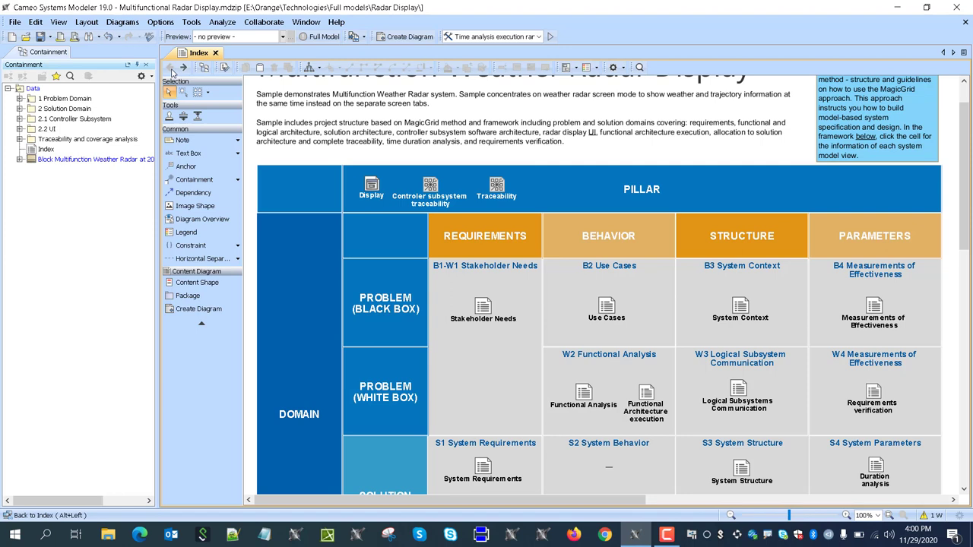
Open the Display diagram with the Multifunction Weather Radar Screen user interface mock-up from the pillar row.
left_click(373, 187)
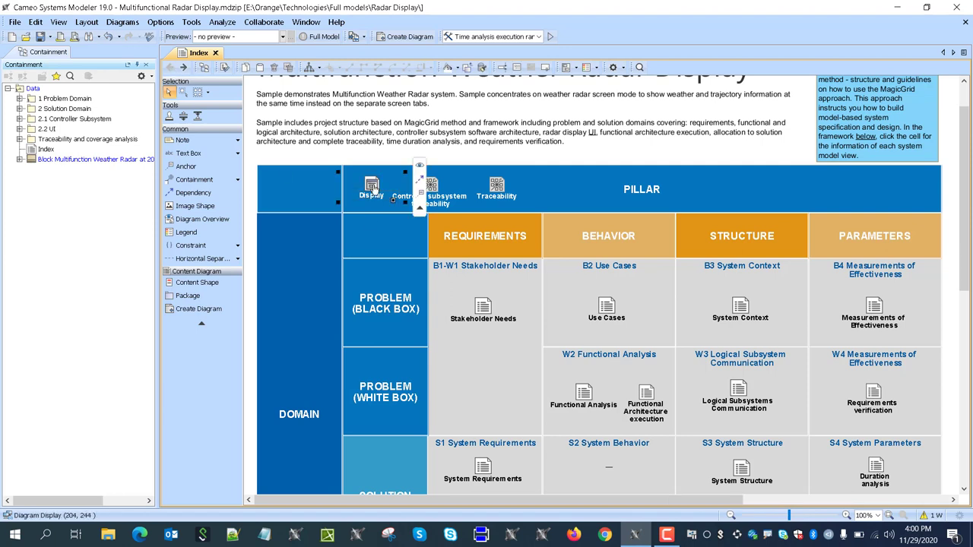
double_click(372, 187)
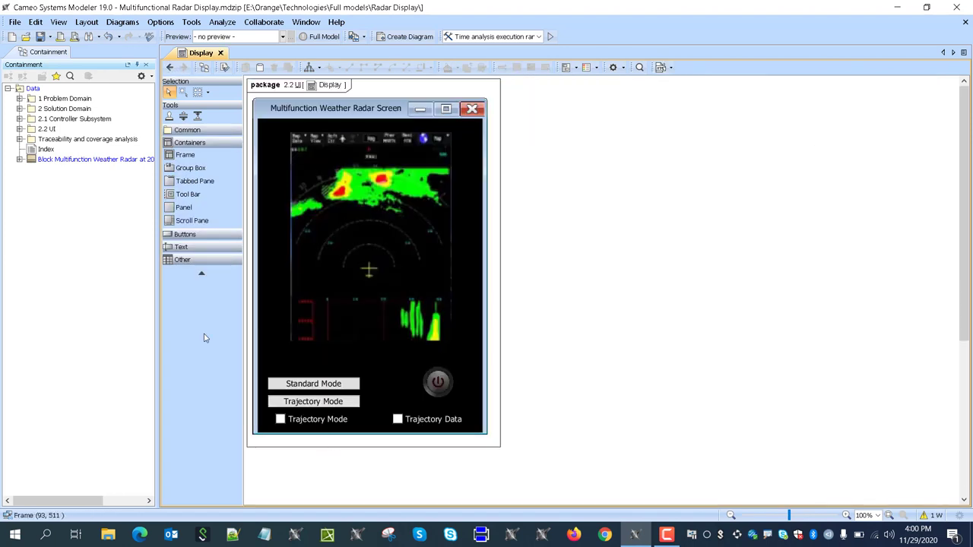
Try adding a Group Box beside the radar screen frame in the Display diagram, and undo the addition.
left_click(190, 168)
left_click(623, 211)
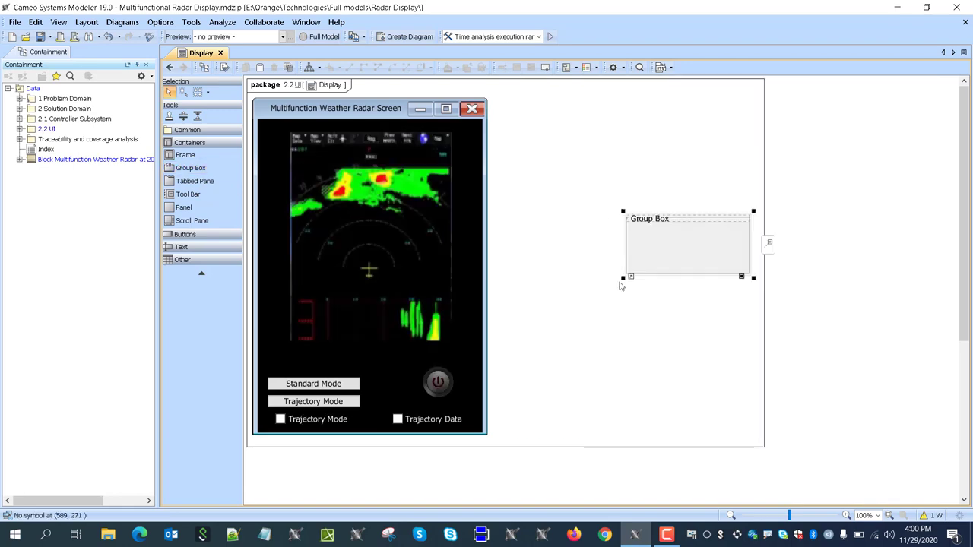
key("ctrl+z")
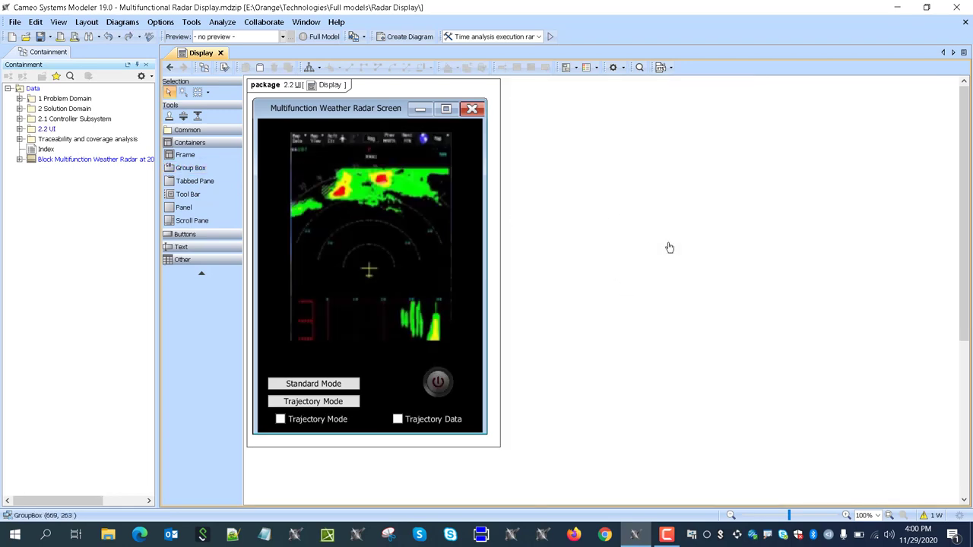
Review the Requirements verification view in the Index diagram's W4 Measurements of Effectiveness cell, and return to the Index diagram.
left_click(173, 67)
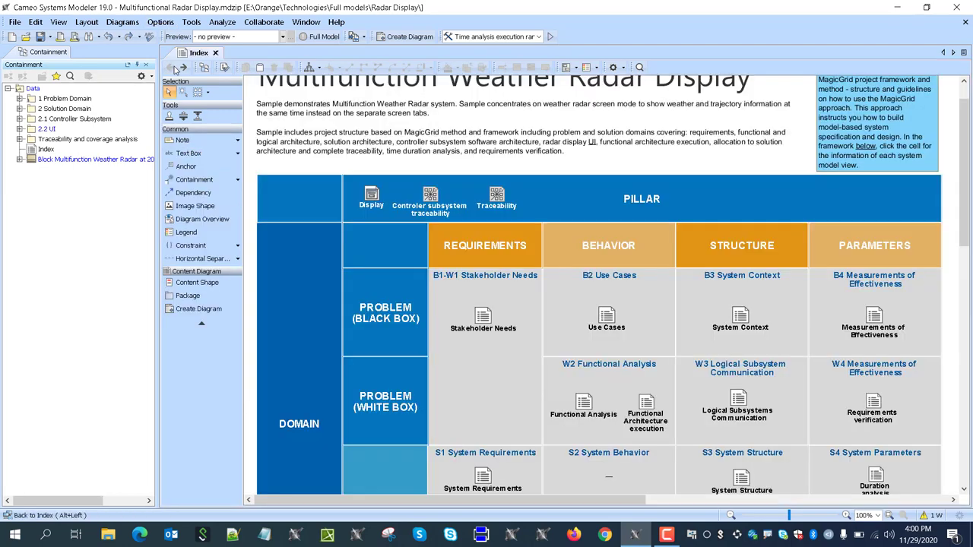
scroll(808, 348, "down", 3)
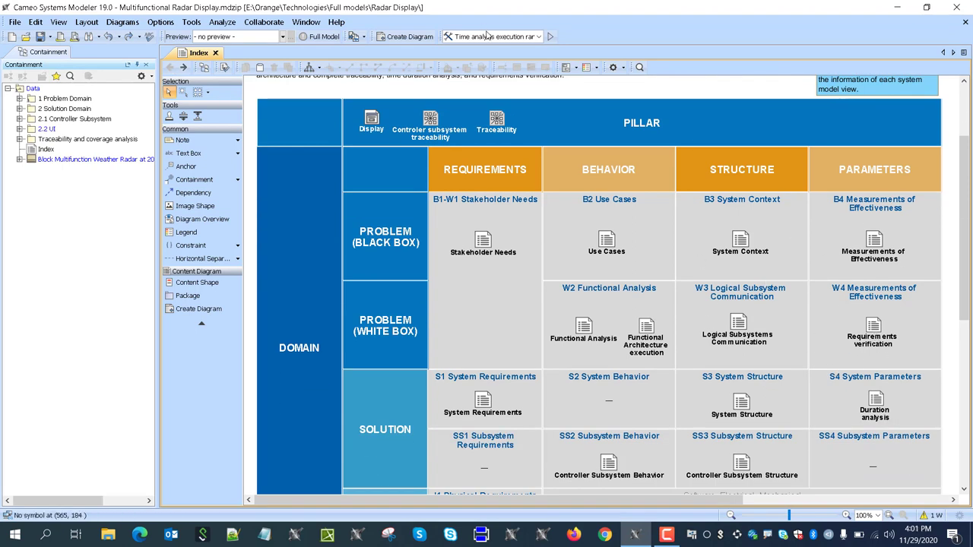
double_click(873, 328)
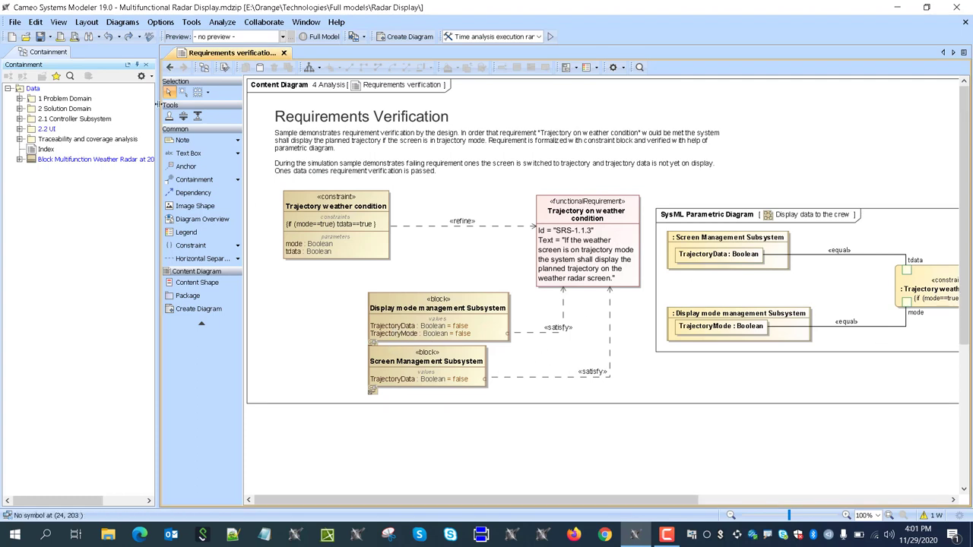
left_click(172, 66)
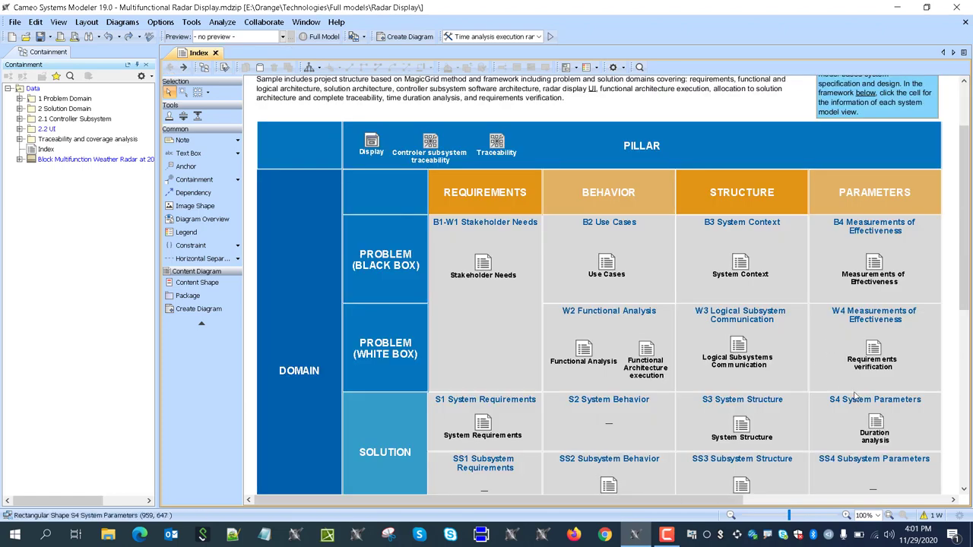
Run the Weather radar display simulation configuration and move the radar screen window aside, clear of the Index diagram.
left_click(515, 38)
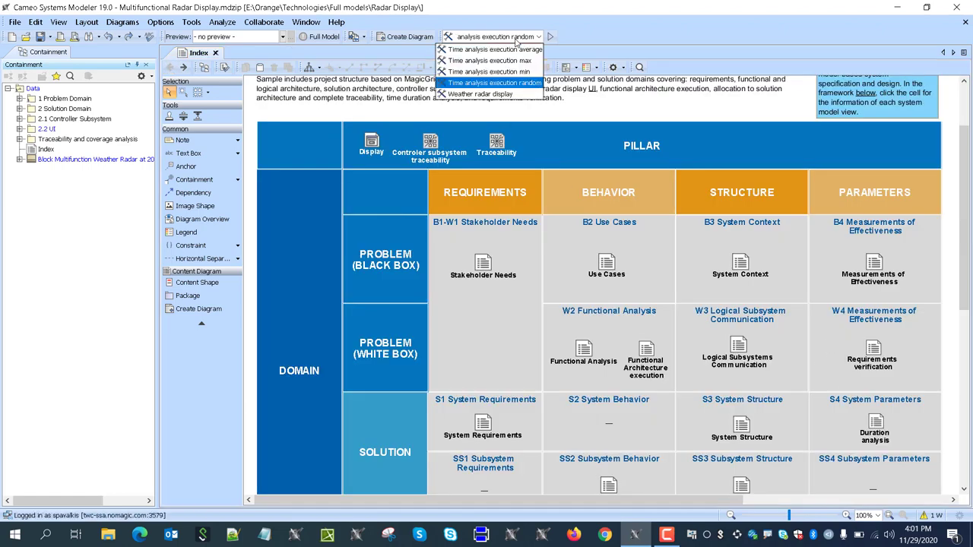
left_click(517, 96)
left_click(551, 37)
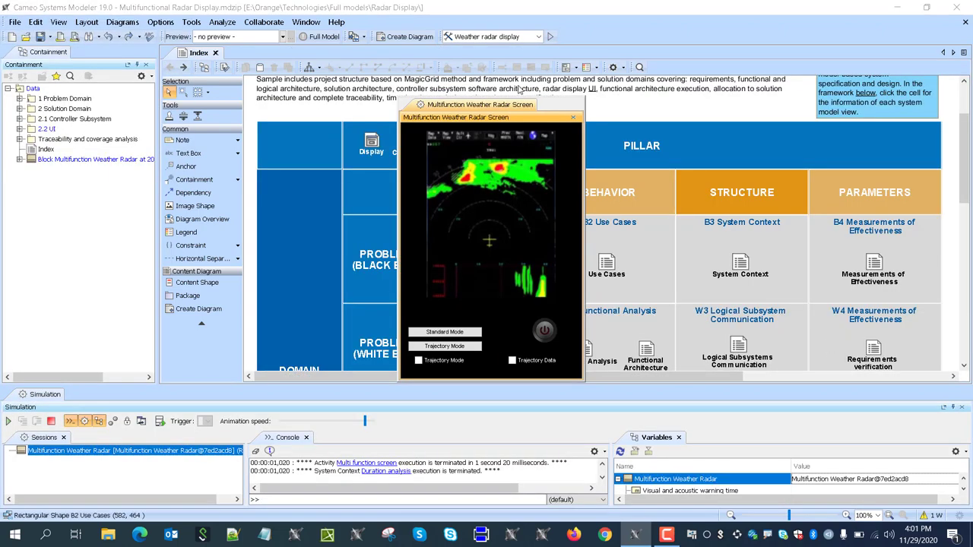
left_click_drag(554, 106, 129, 115)
Open the Display data to the crew internal block diagram from the Logical Subsystems Communication view and enlarge the simulation area.
scroll(733, 253, "down", 3)
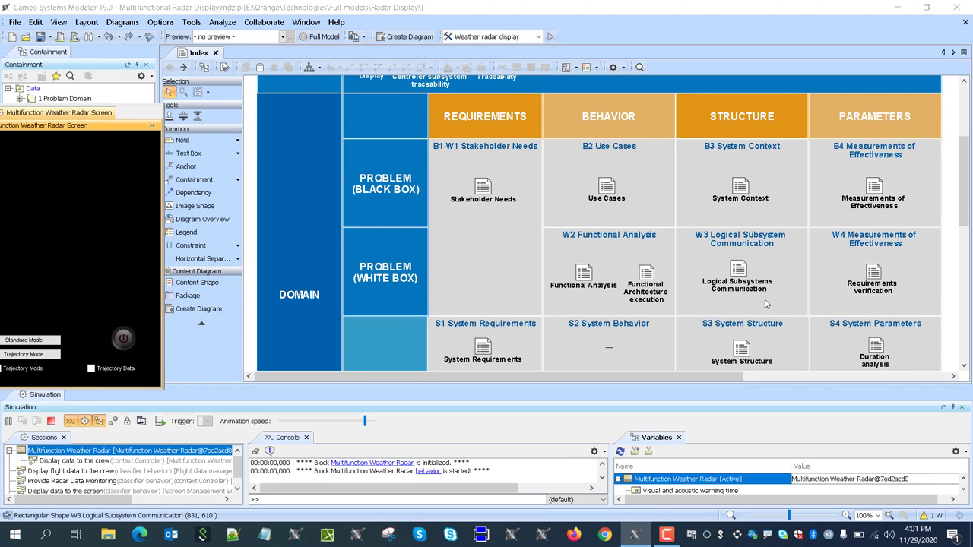
double_click(737, 251)
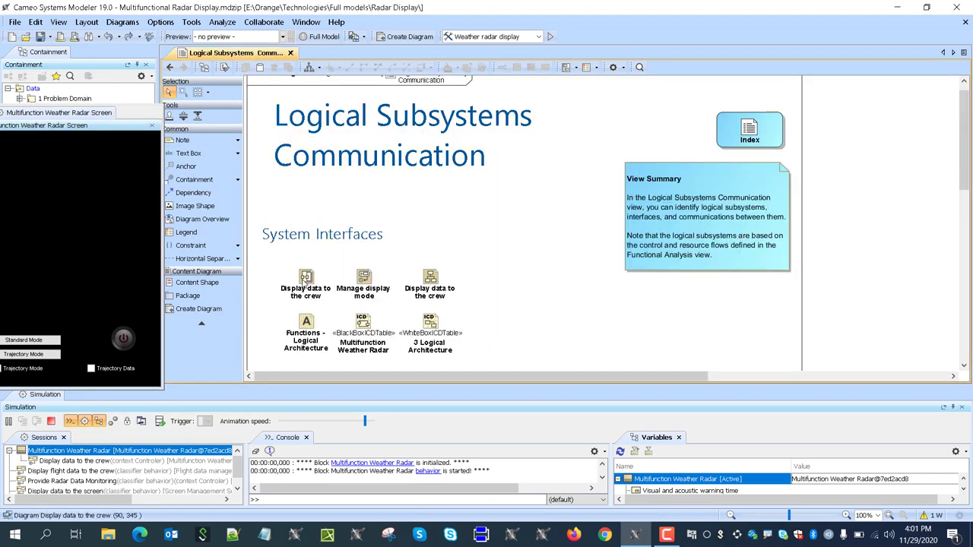
double_click(304, 283)
scroll(723, 237, "down", 2)
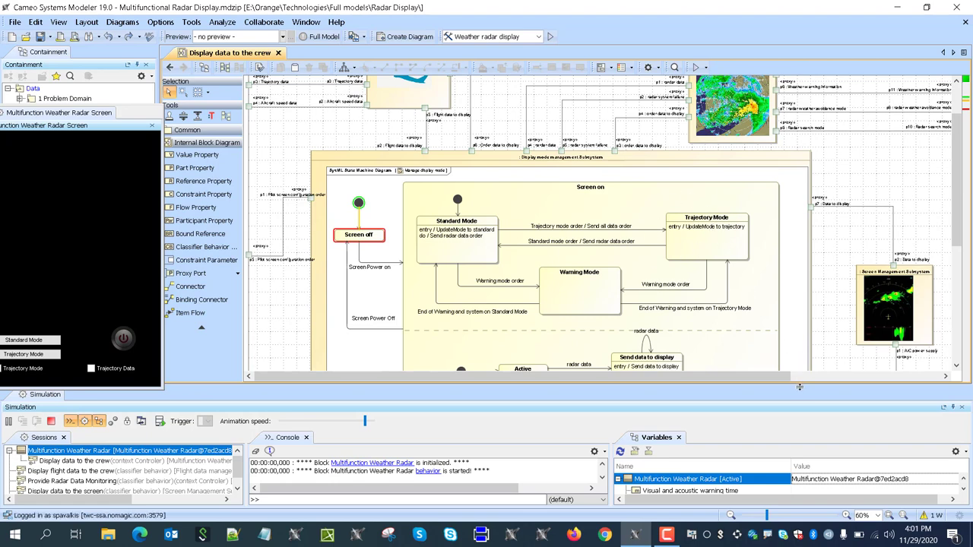
left_click_drag(801, 386, 802, 343)
scroll(736, 152, "up", 2)
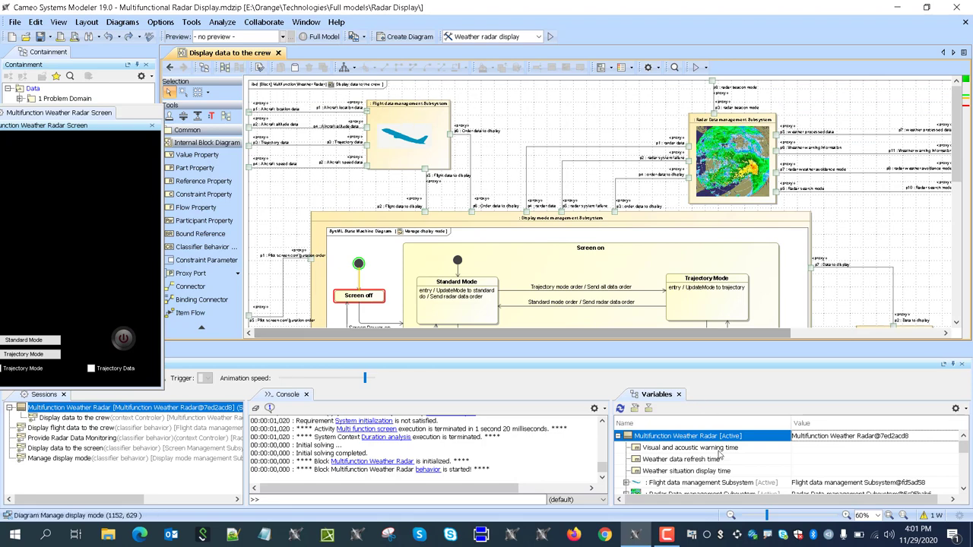
Expand the Display mode management Subsystem among the simulation variables and bring the radar screen window fully into view.
scroll(689, 487, "down", 1)
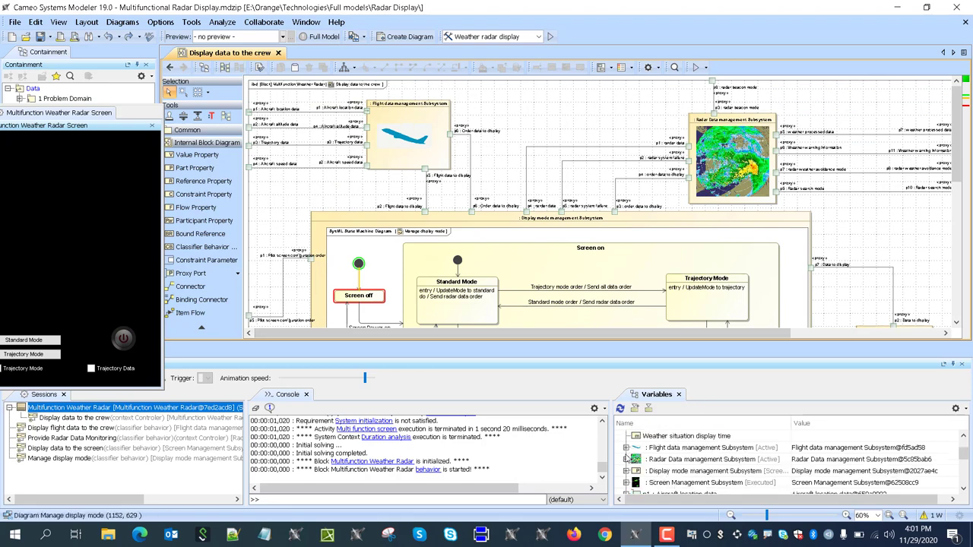
scroll(629, 467, "down", 1)
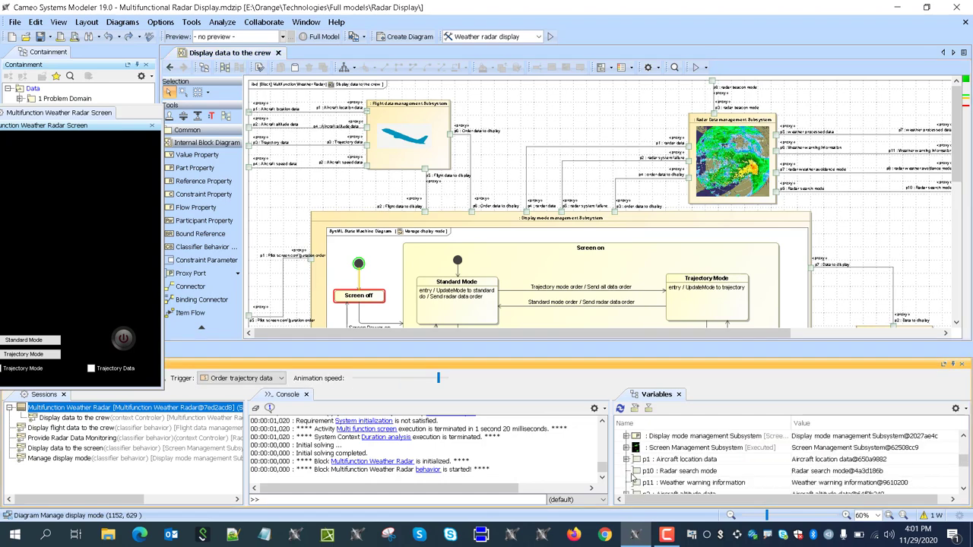
left_click(627, 436)
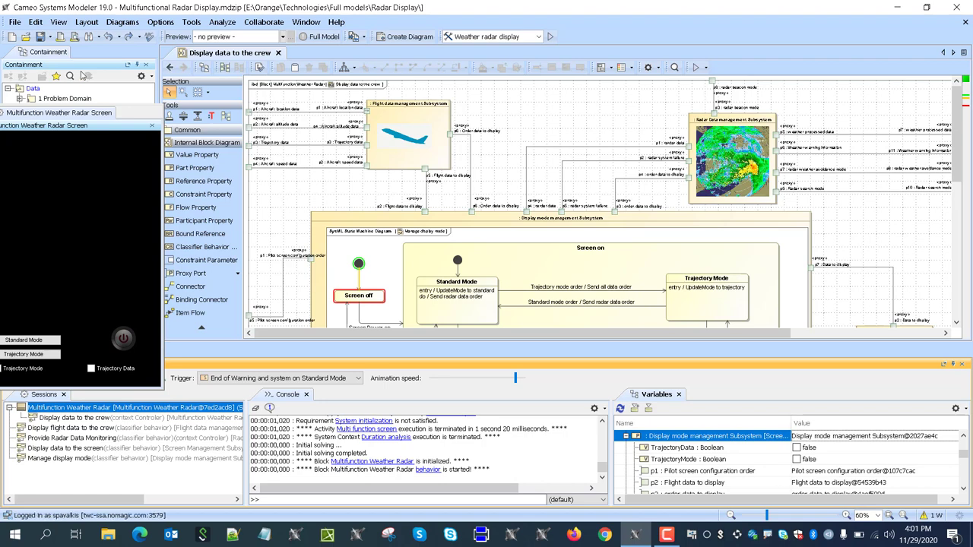
left_click_drag(133, 122, 177, 114)
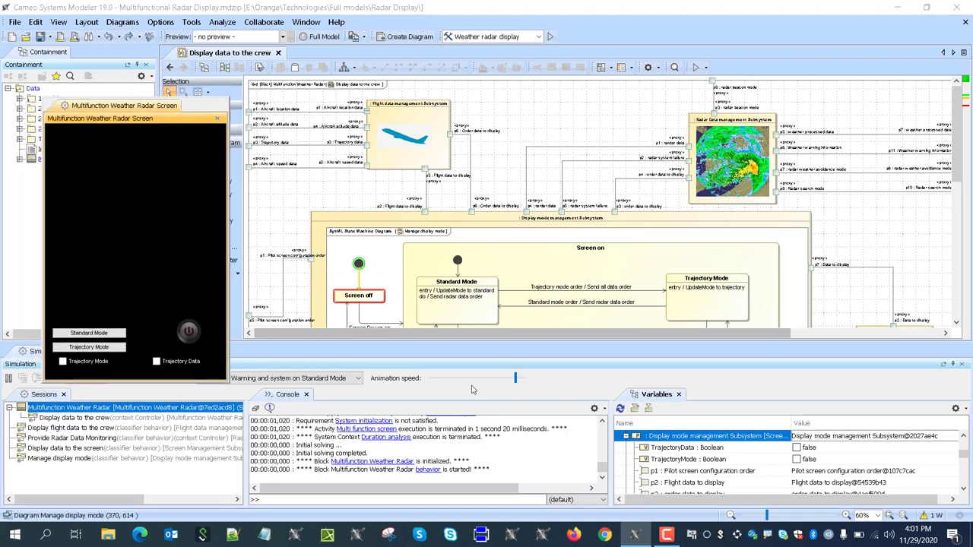
Power on the simulated radar screen, switch it to Trajectory Mode, and check the requirement status on the TrajectoryMode value.
left_click(189, 332)
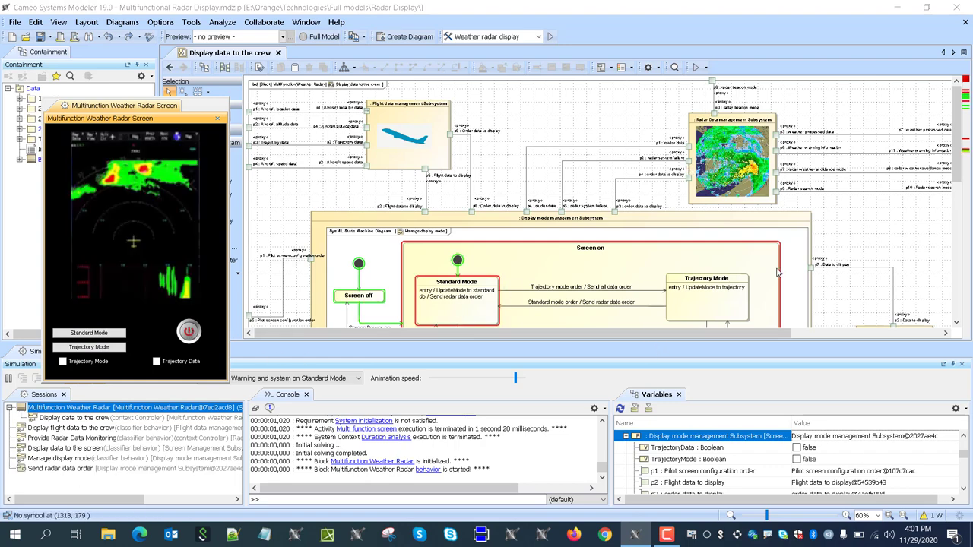
left_click(90, 347)
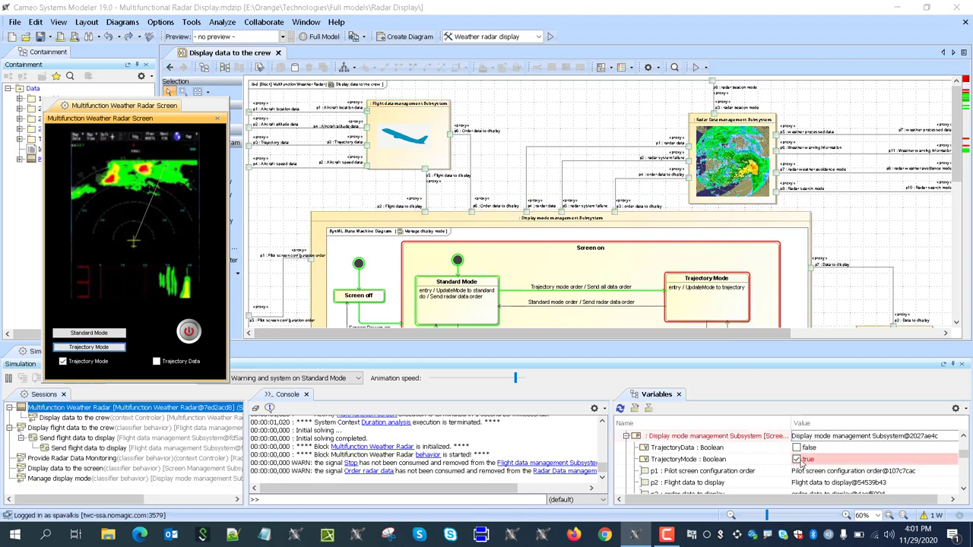
mouse_move(824, 461)
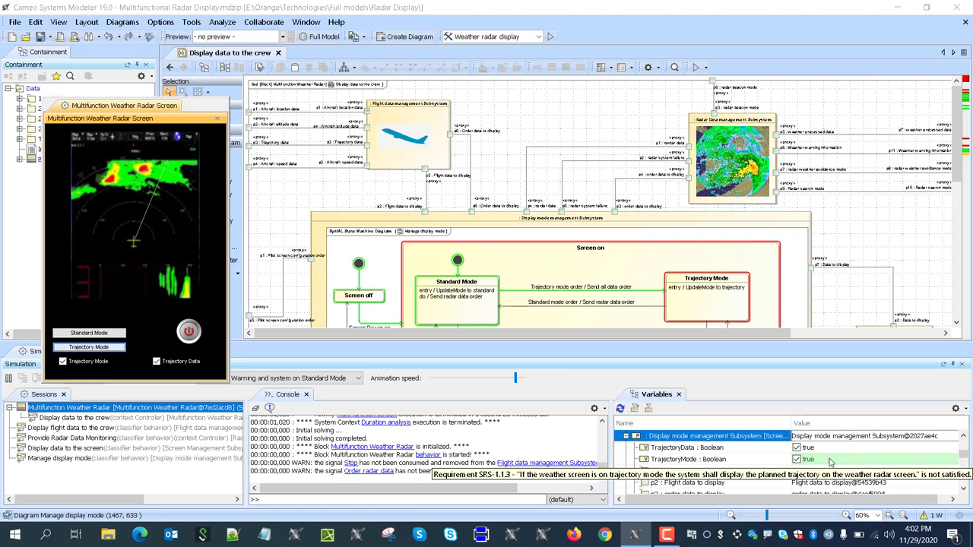
Increase the animation speed, and switch the simulated radar screen to Standard Mode and back to Trajectory Mode.
left_click_drag(516, 382, 519, 384)
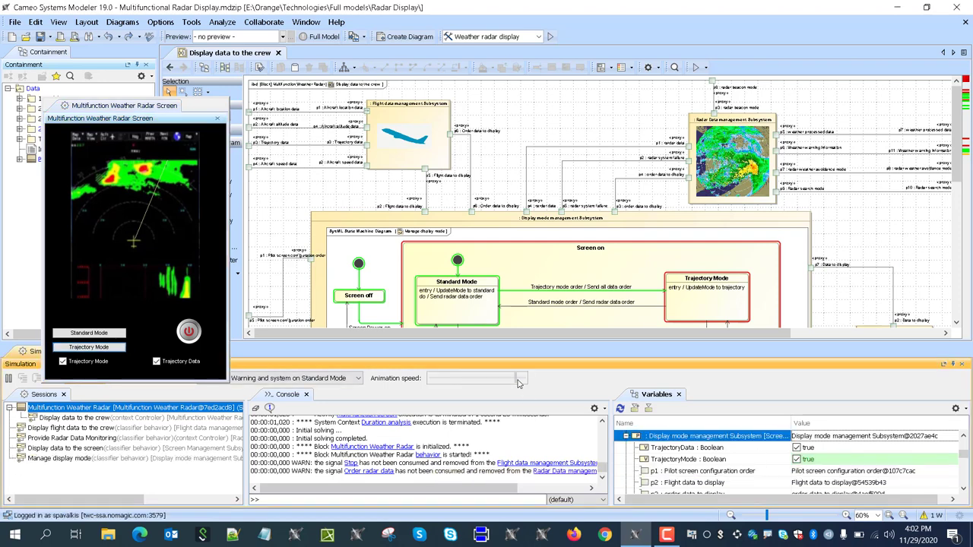
left_click(101, 336)
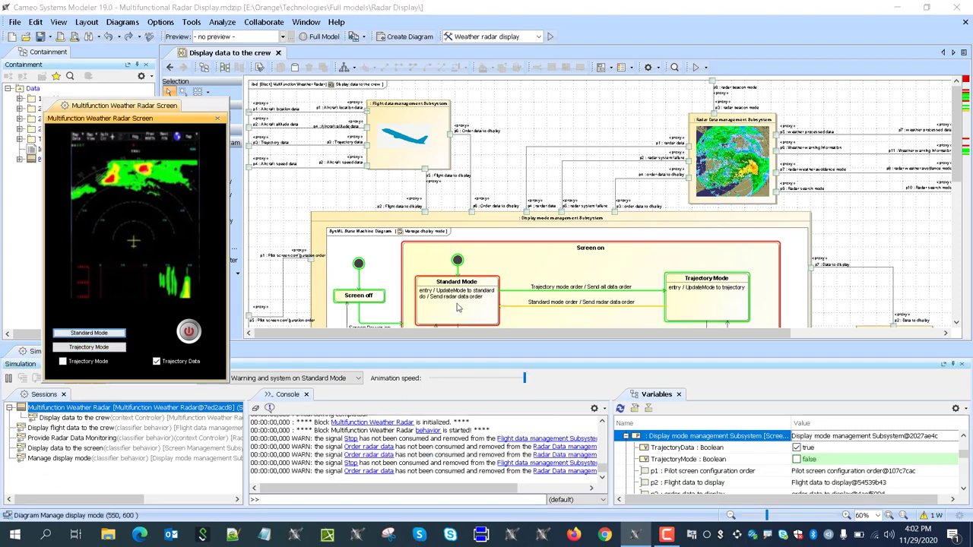
left_click(112, 348)
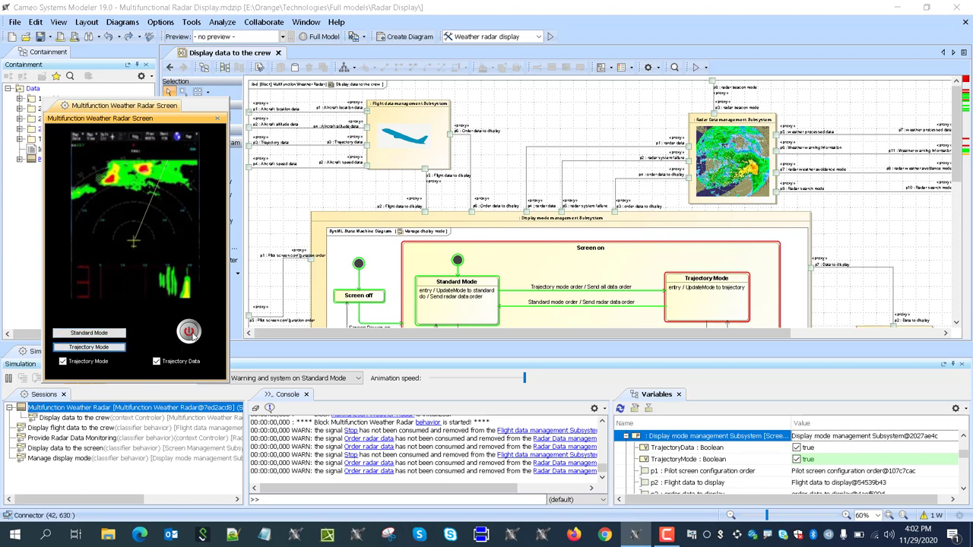
Power the simulated radar screen off and on again, and resume the paused simulation.
left_click(190, 332)
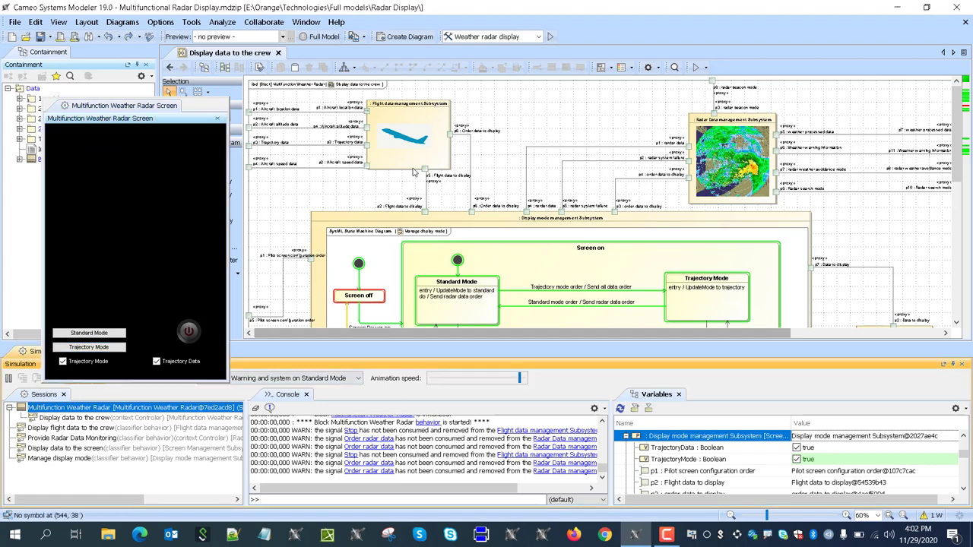
left_click(190, 333)
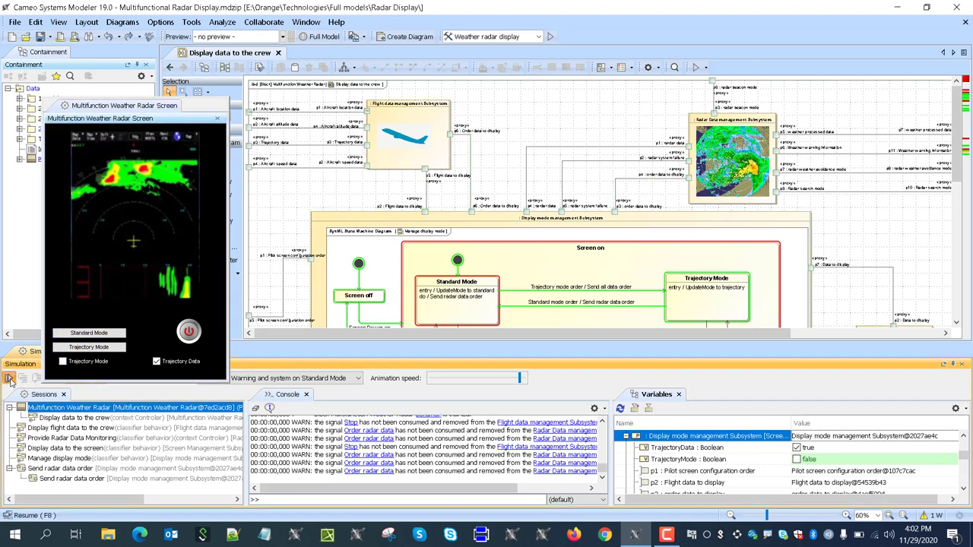
left_click(9, 379)
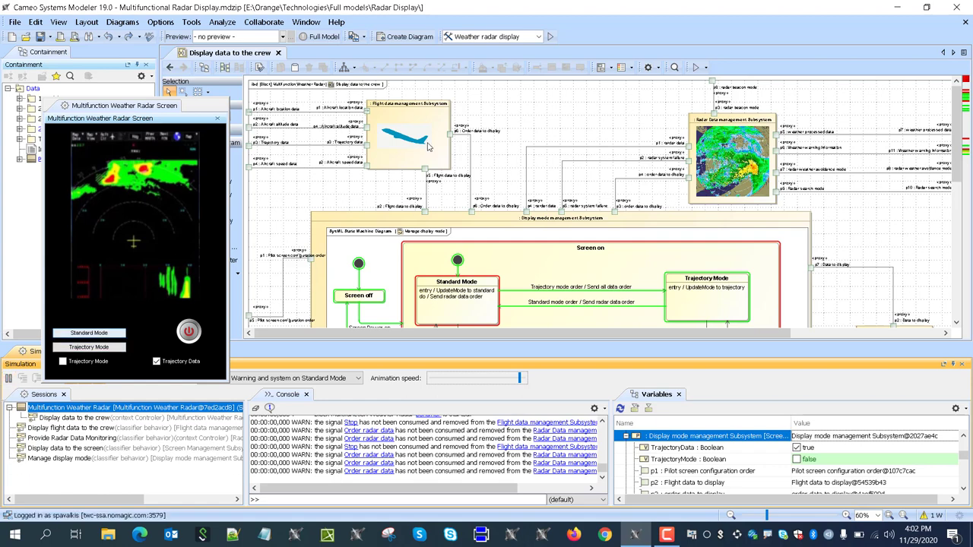
Switch the radar screen to Trajectory Mode and resume the paused simulation to follow the order and flight data flows between subsystems.
left_click(88, 347)
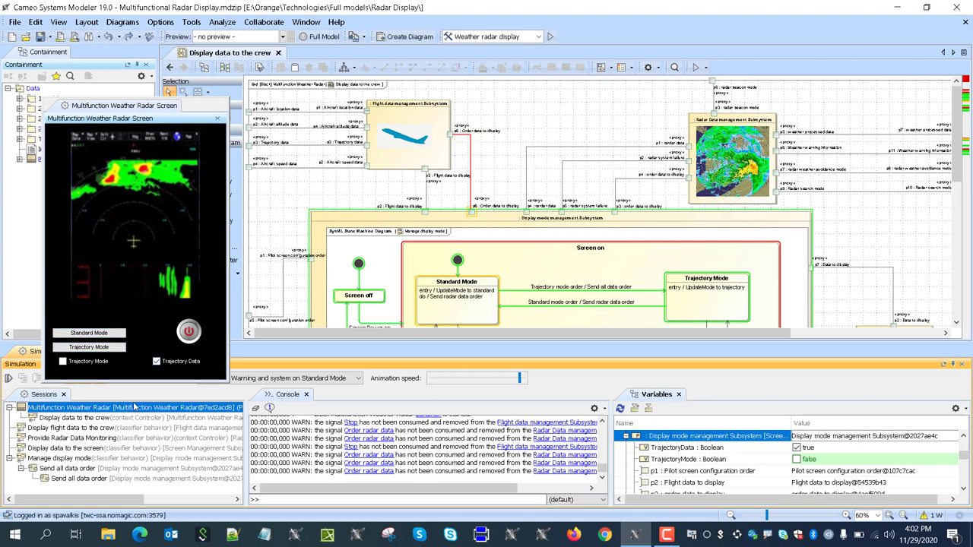
left_click(11, 380)
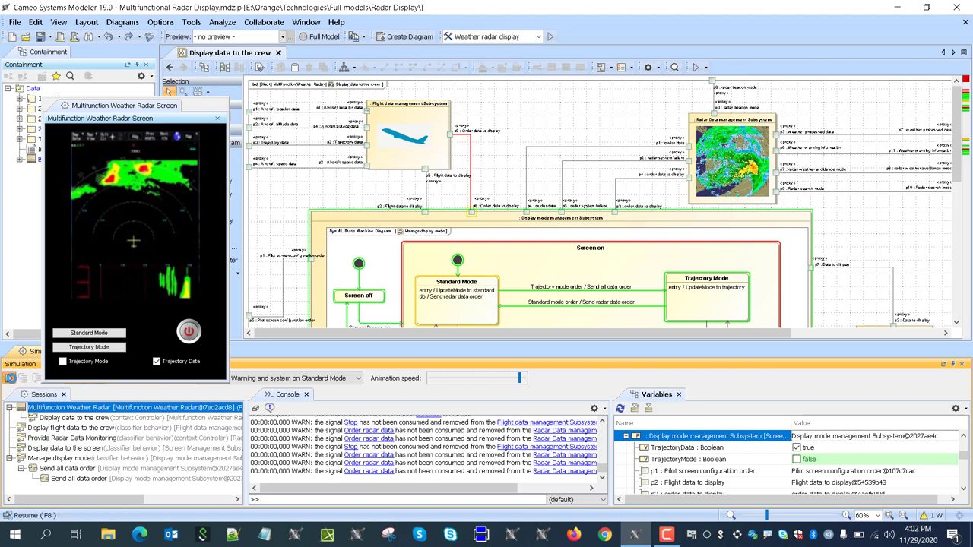
left_click(10, 379)
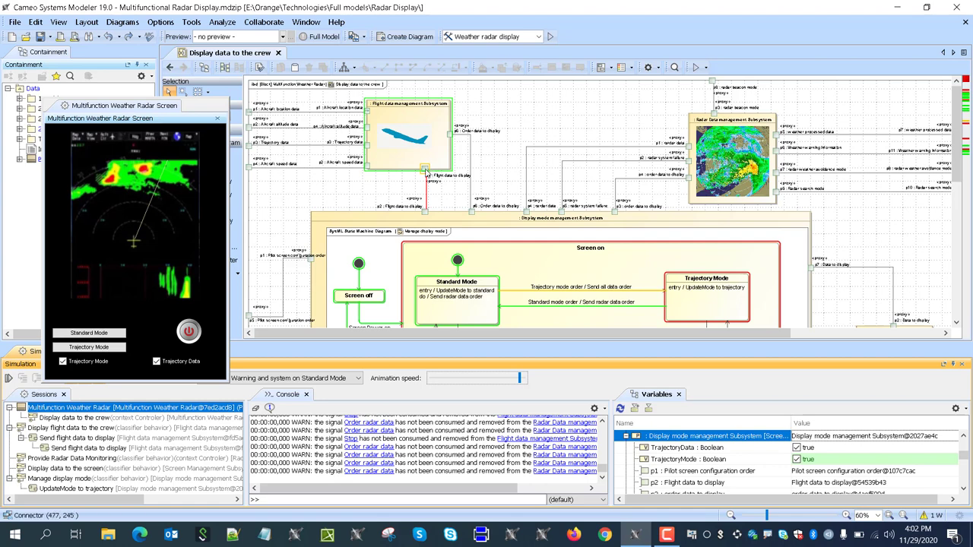
Inspect the flight data value carried from the Flight data management Subsystem to the Display mode management Subsystem.
mouse_move(427, 174)
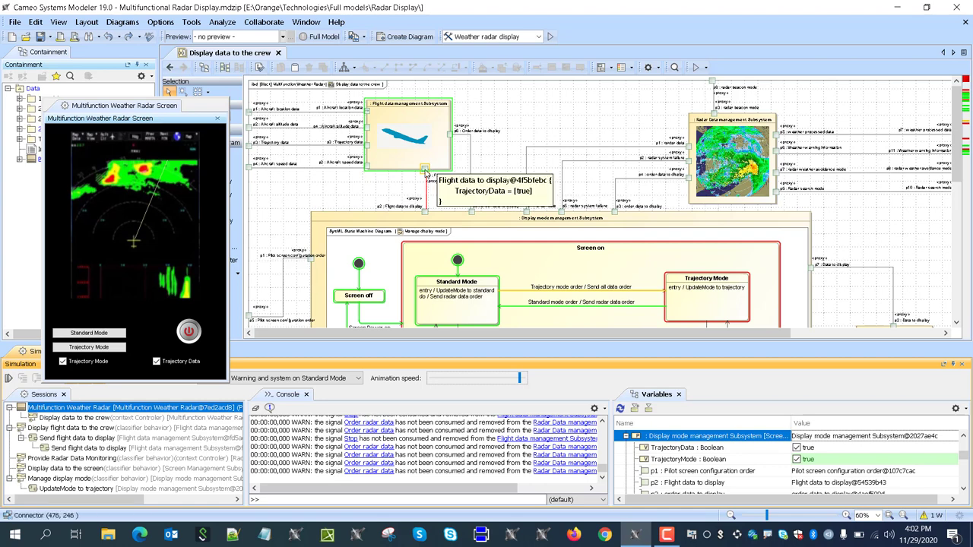
left_click(189, 335)
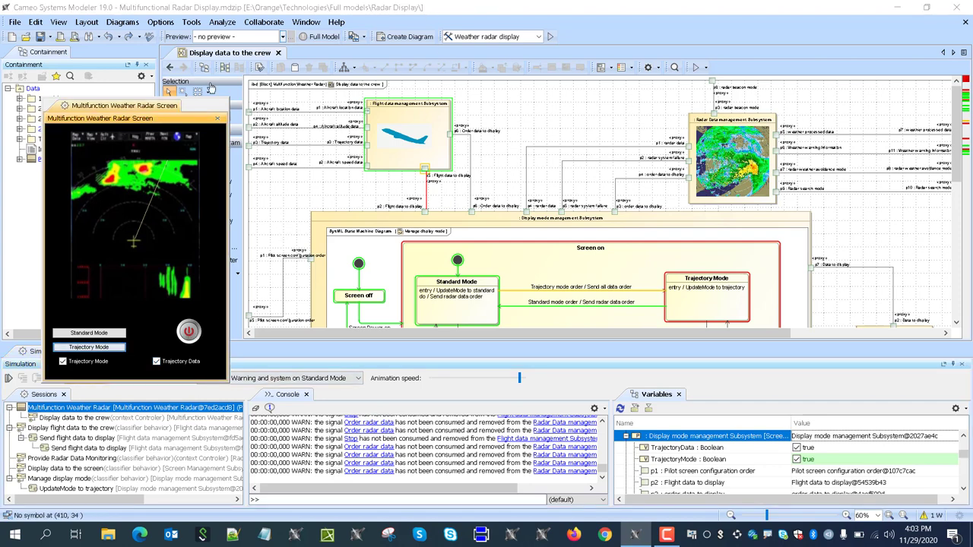
Move the simulated radar screen off the containment tree and open the Index diagram at its title and introduction.
left_click_drag(225, 104, 387, 74)
double_click(45, 150)
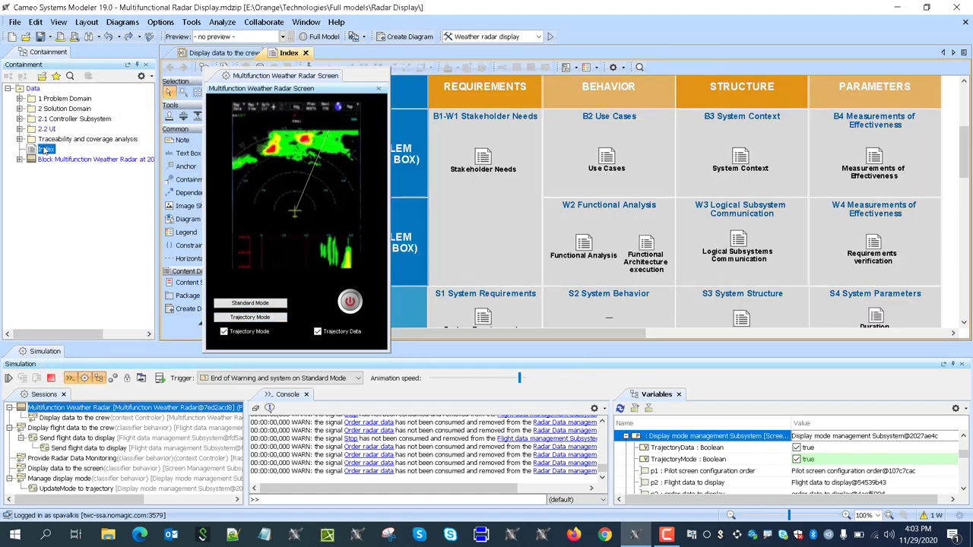
scroll(575, 240, "up", 3)
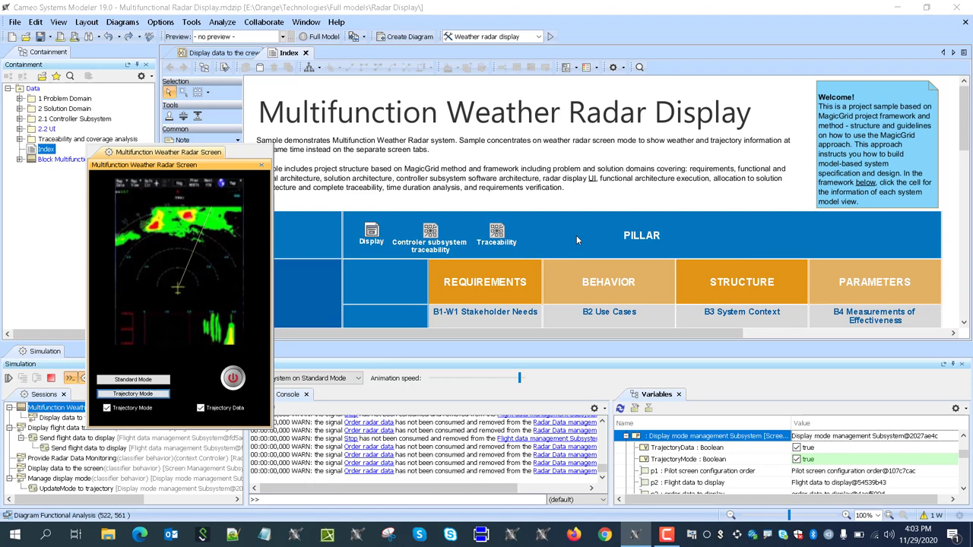
Close the Simulation window to give the MagicGrid overview more room.
left_click(962, 366)
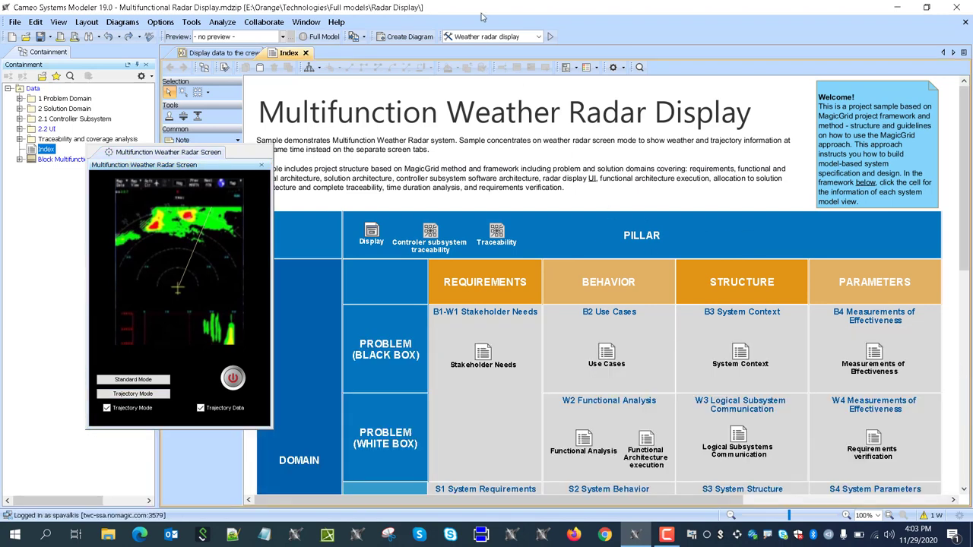
left_click(493, 35)
left_click(486, 45)
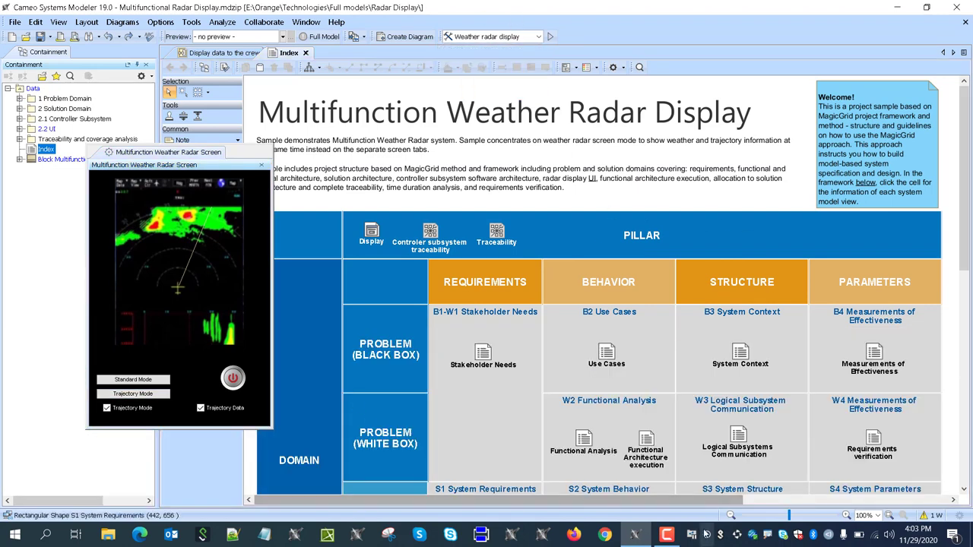